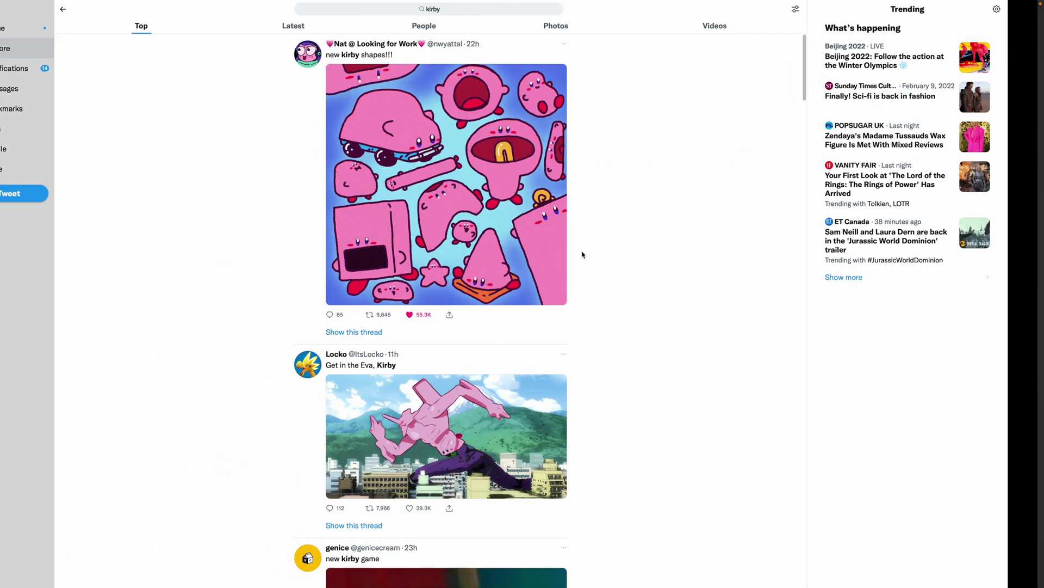
Step: Browse the top posts for the "kirby" search on Twitter for fan art of Kirby's new shapes
scroll(318, 252, "down", 11)
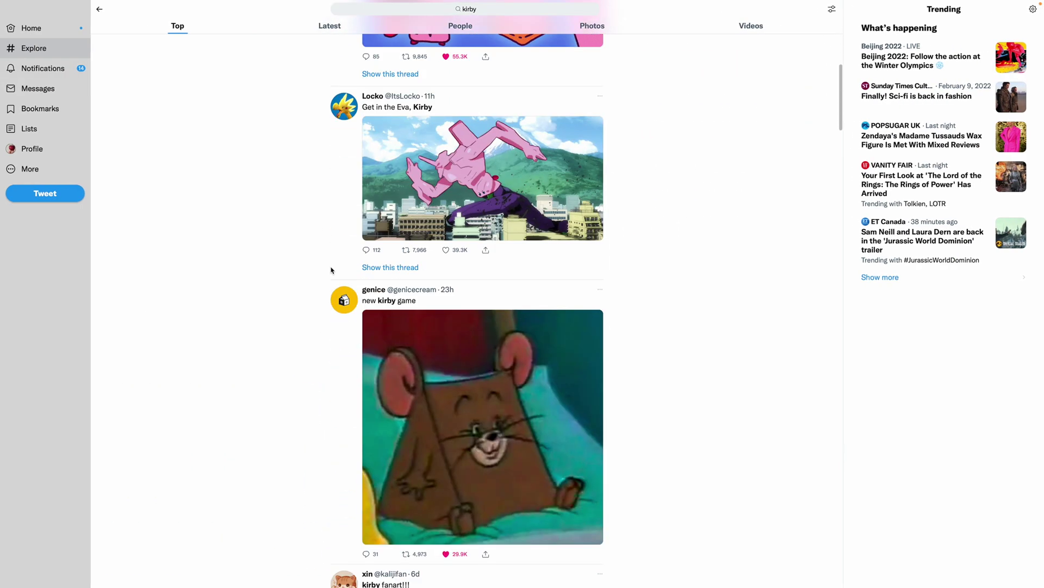
scroll(336, 277, "down", 18)
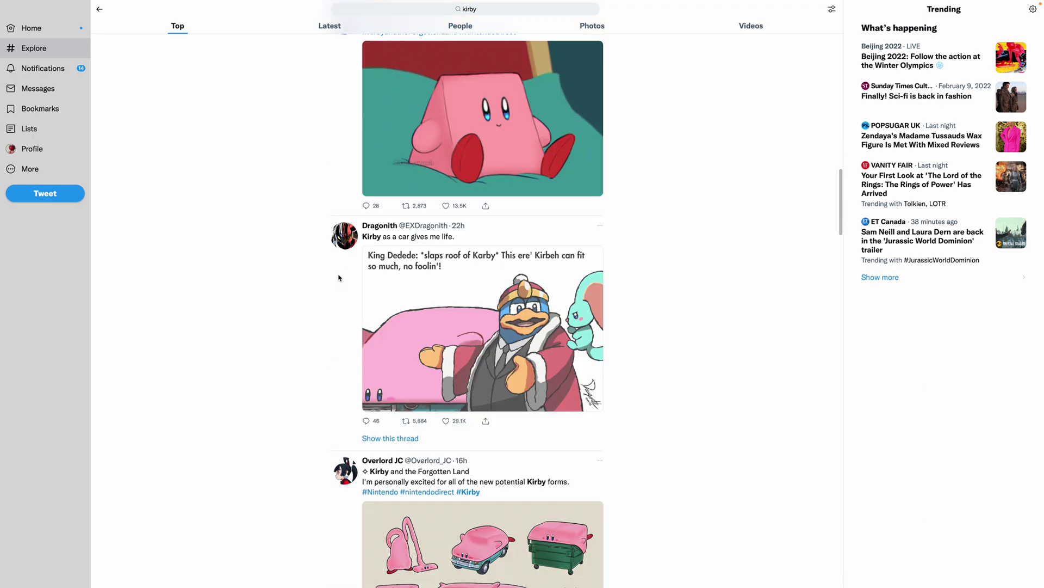
scroll(340, 278, "down", 8)
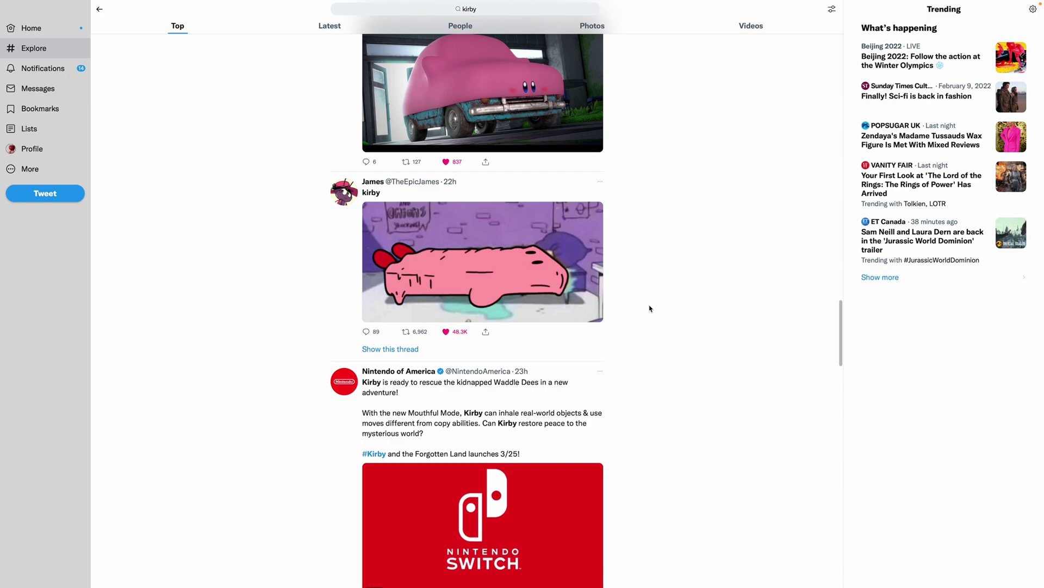
scroll(647, 299, "up", 10)
Step: Switch to Blender and restore the full editor layout from the fullscreen viewport showing the pink wrapped monkey head
key("ctrl+Right")
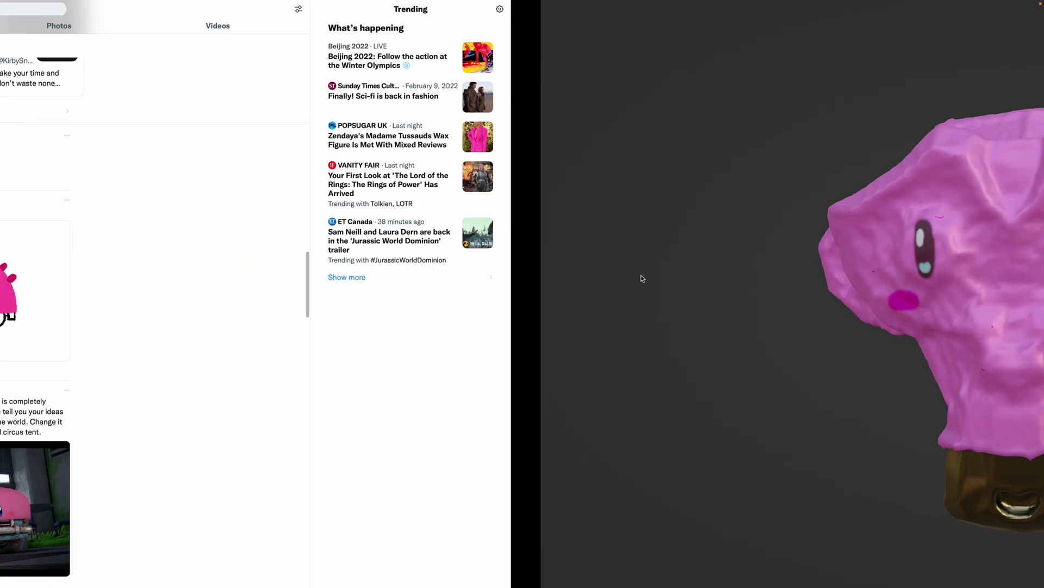
scroll(677, 299, "left", 3)
scroll(652, 308, "down", 3)
scroll(625, 317, "up", 2)
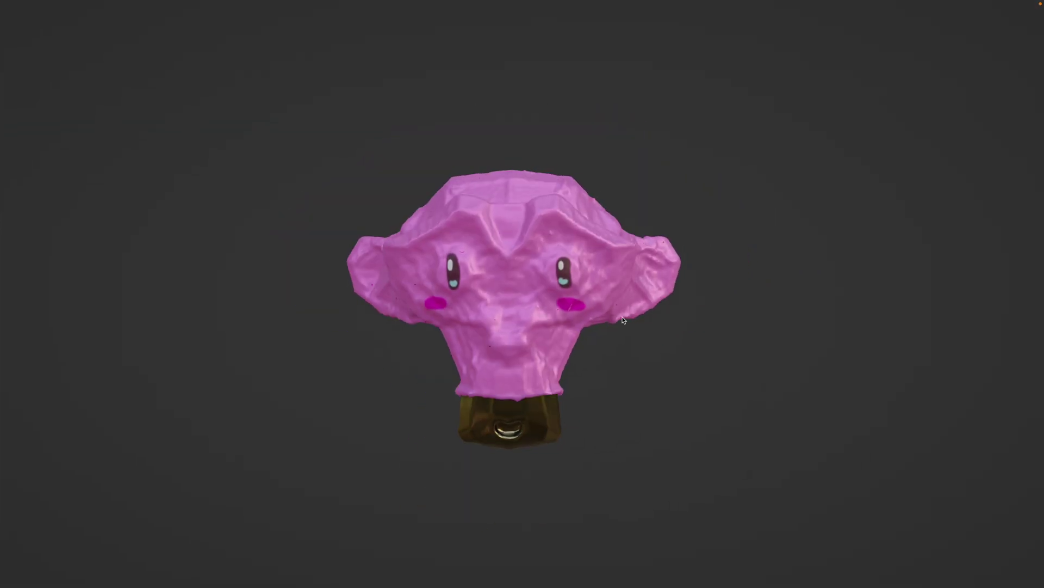
key("ctrl+alt+space")
middle_click_drag(507, 332, 462, 336)
scroll(461, 336, "up", 3)
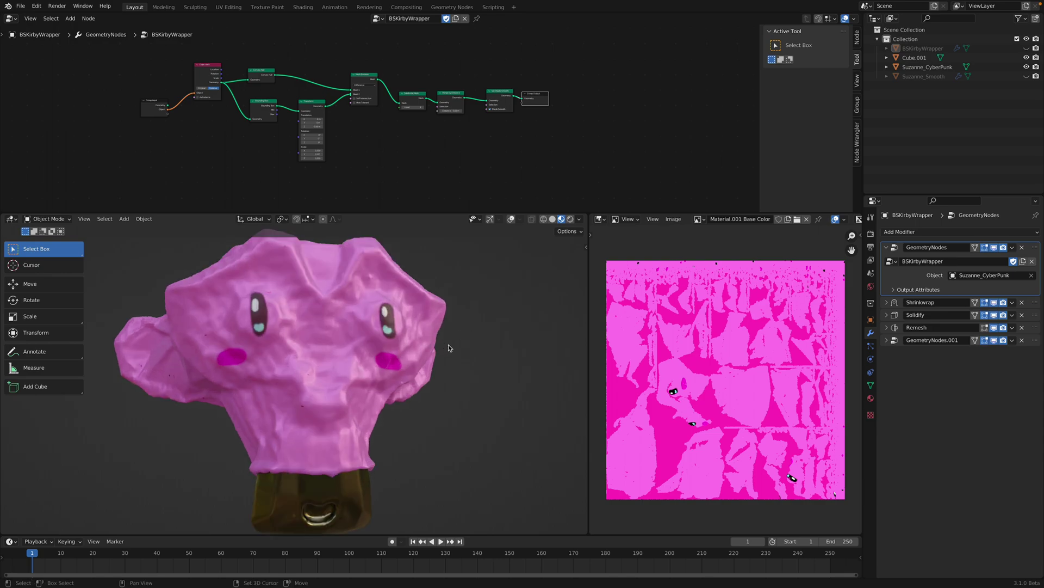
scroll(449, 348, "down", 3)
scroll(424, 174, "up", 3)
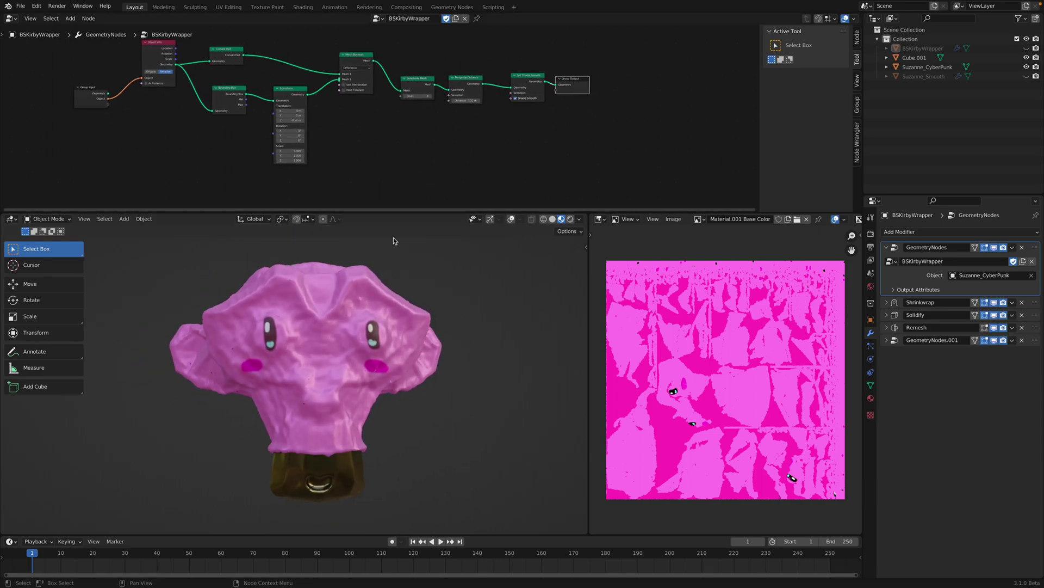
Step: Examine the BSKirbyWrapper geometry node tree and the wrapped monkey head from several angles
mouse_move(429, 213)
left_mouse_down()
mouse_move(432, 192)
mouse_move(429, 207)
left_mouse_up()
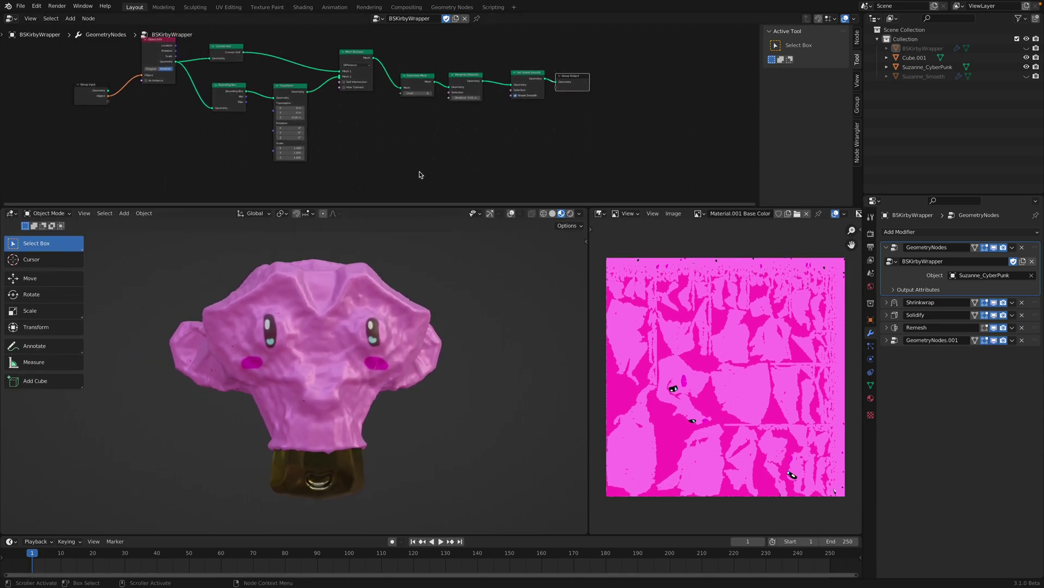
middle_click_drag(420, 175, 439, 170)
middle_click_drag(423, 315, 413, 288)
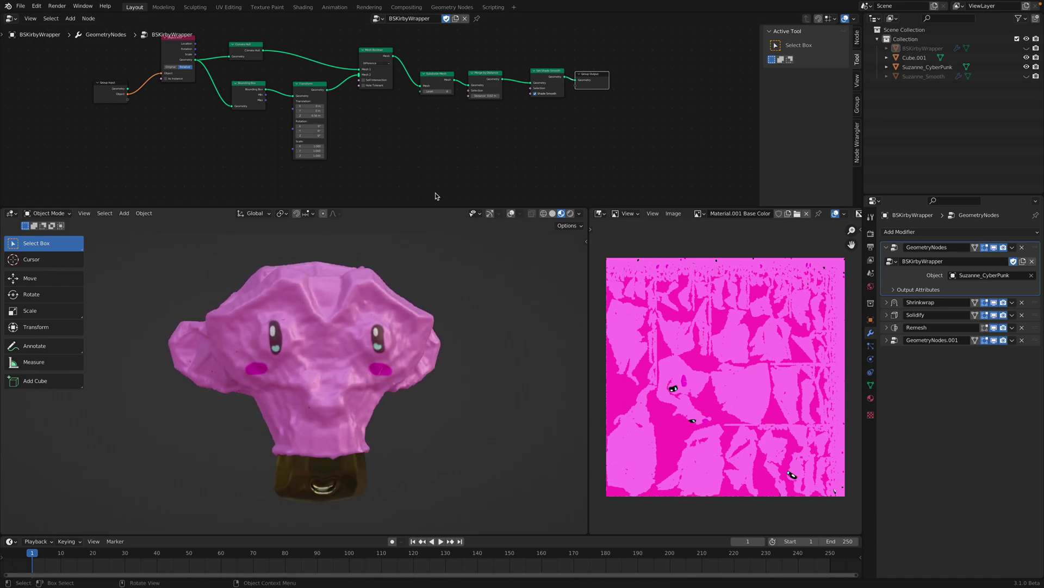
middle_click_drag(451, 145, 459, 161)
scroll(474, 163, "up", 4)
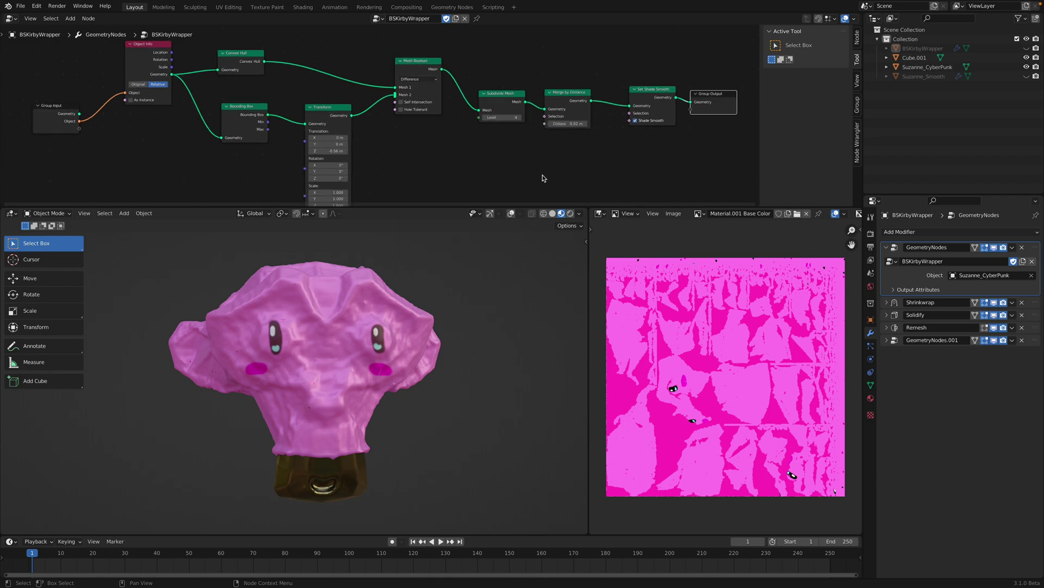
left_click_drag(616, 207, 616, 213)
middle_click_drag(435, 294, 429, 355)
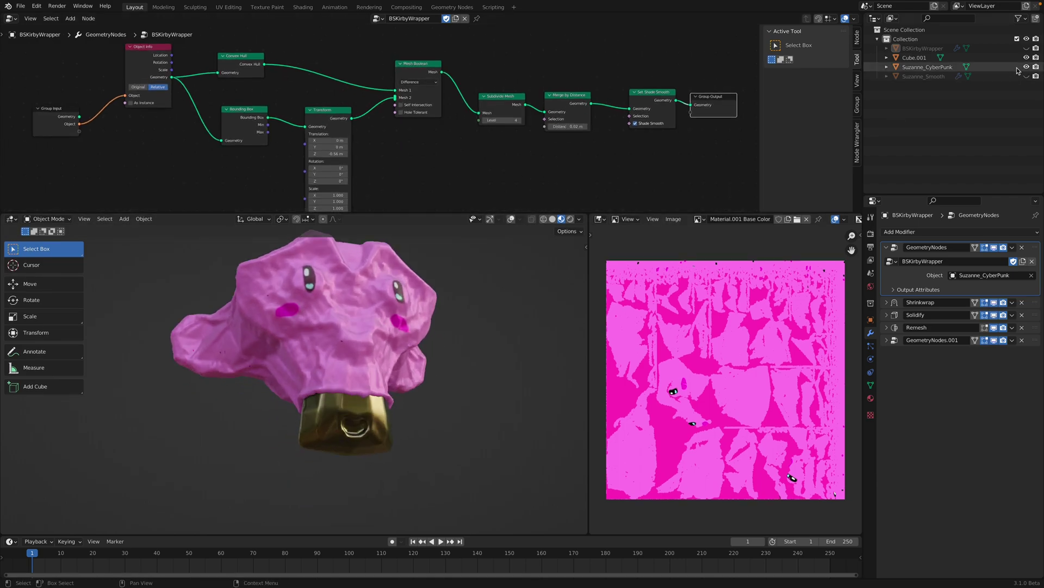
Step: Select Suzanne_CyberPunk and turn on the viewport overlays and gizmos
left_click(379, 419)
scroll(436, 384, "down", 2)
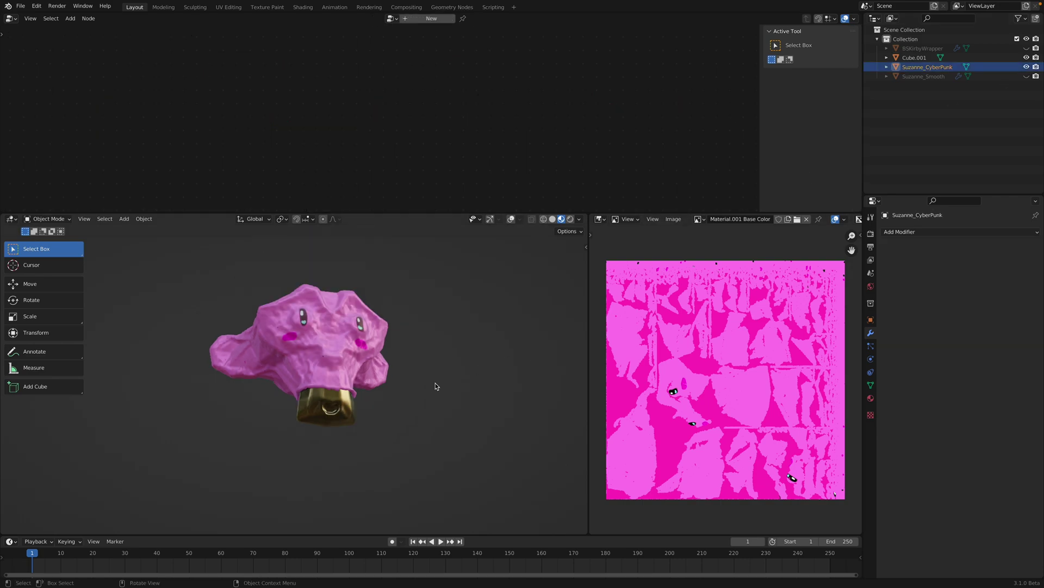
middle_click_drag(436, 384, 408, 375)
left_click(511, 219)
left_click(490, 219)
middle_click_drag(482, 282, 487, 294)
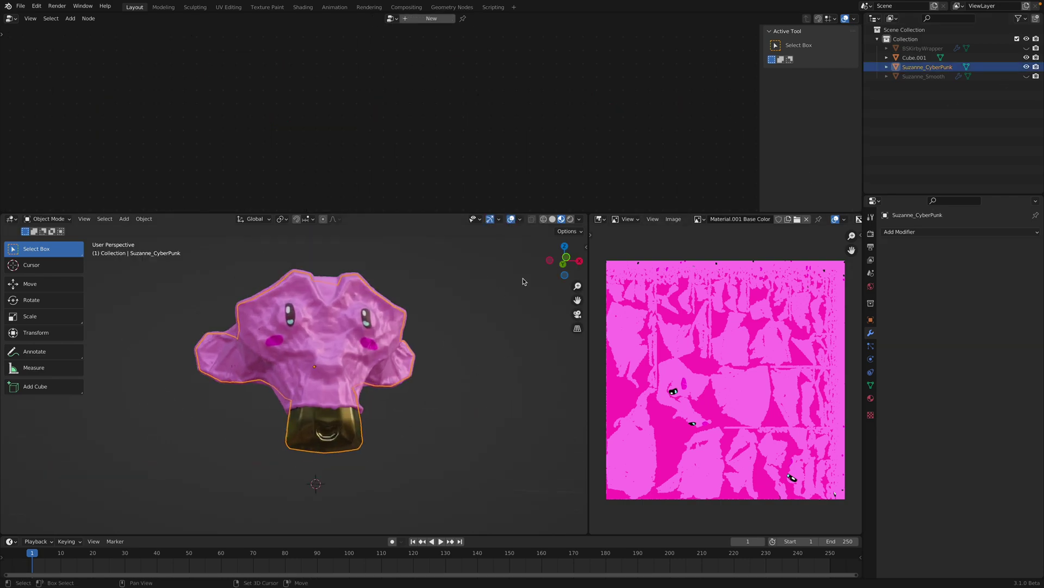
Step: Toggle the visibility of Cube.001 to compare the painted wrapper with the golden monkey head beneath it
left_click(1027, 57)
left_click(1027, 57)
left_click(1026, 57)
left_click(1026, 58)
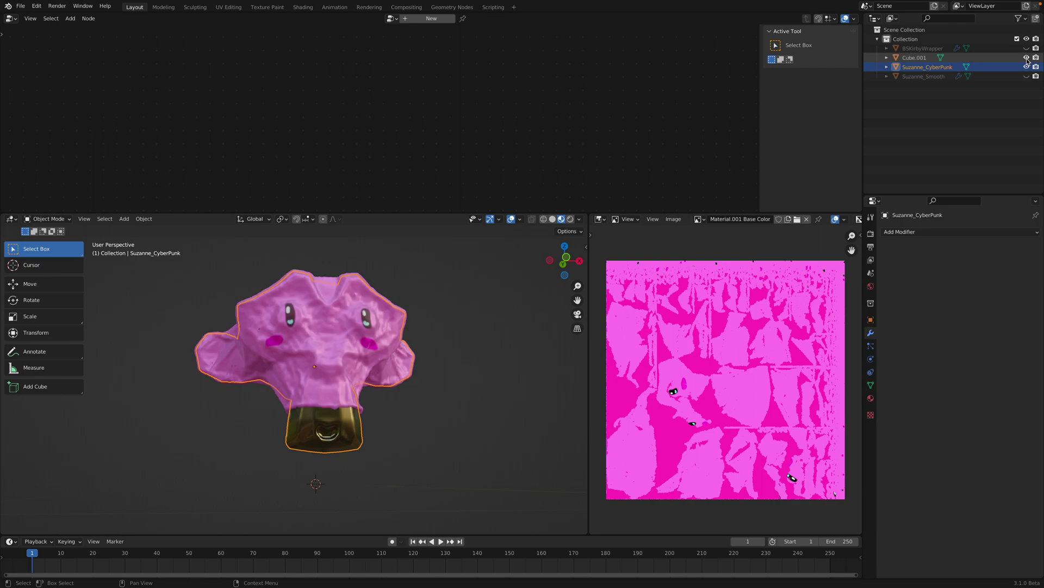
scroll(338, 359, "up", 2)
middle_click_drag(338, 359, 331, 364)
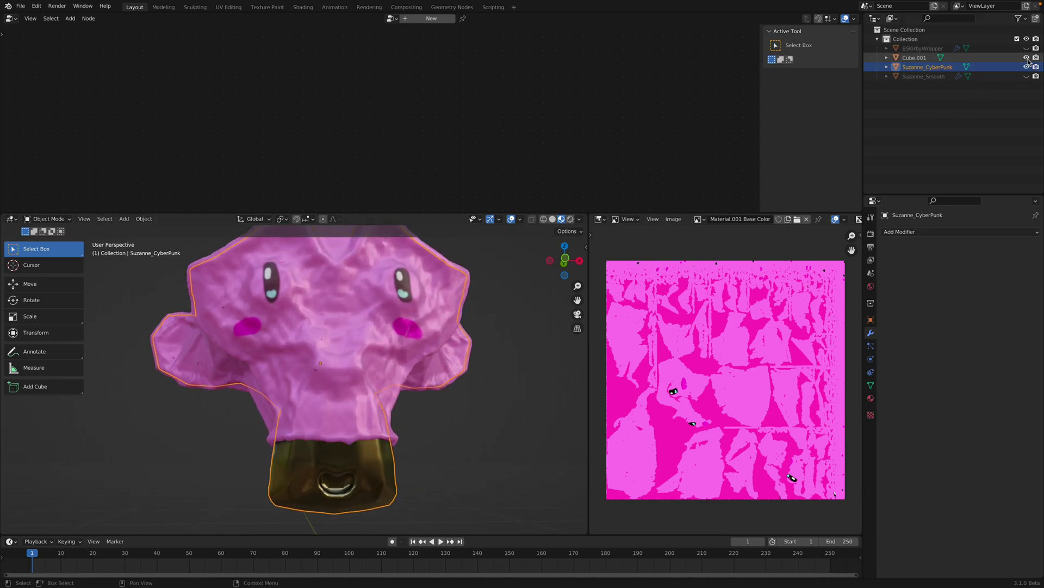
scroll(468, 295, "down", 1)
middle_click_drag(370, 308, 368, 314)
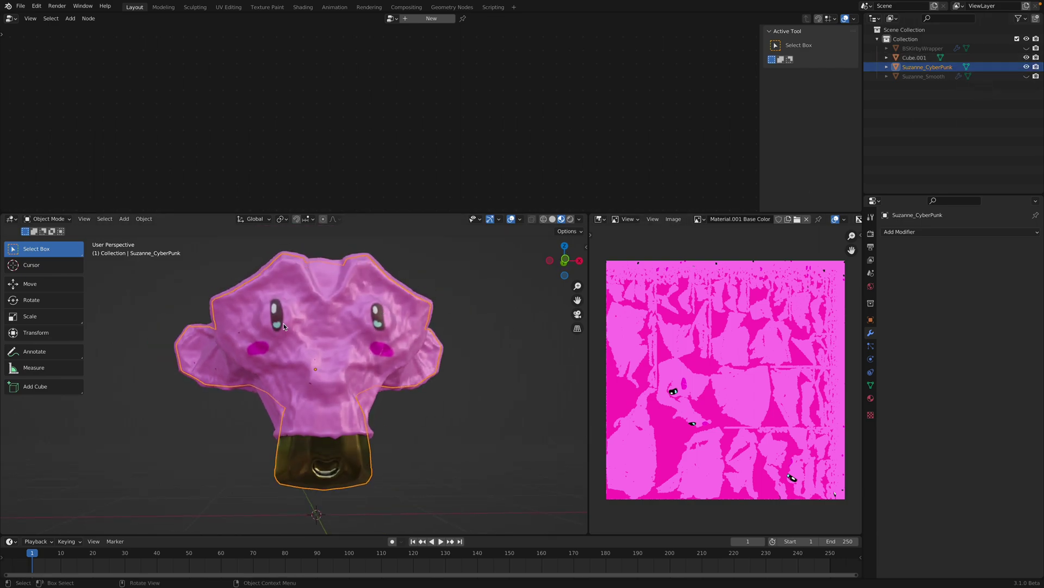
Step: Hide Cube.001 and show the BSKirbyWrapper object on the Suzanne_CyberPunk head
left_click(1027, 57)
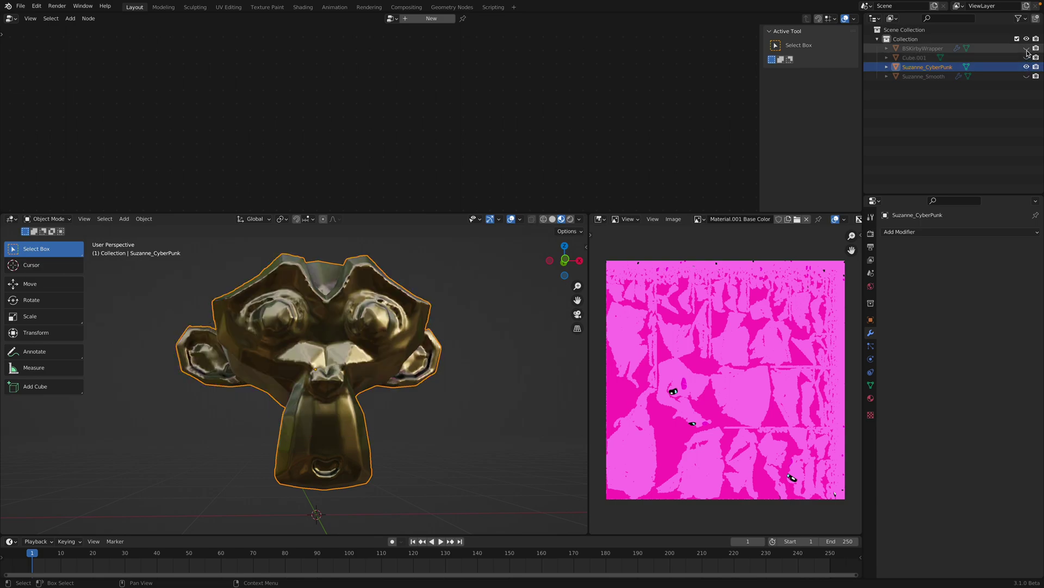
left_click(1027, 48)
middle_click_drag(492, 311, 498, 310)
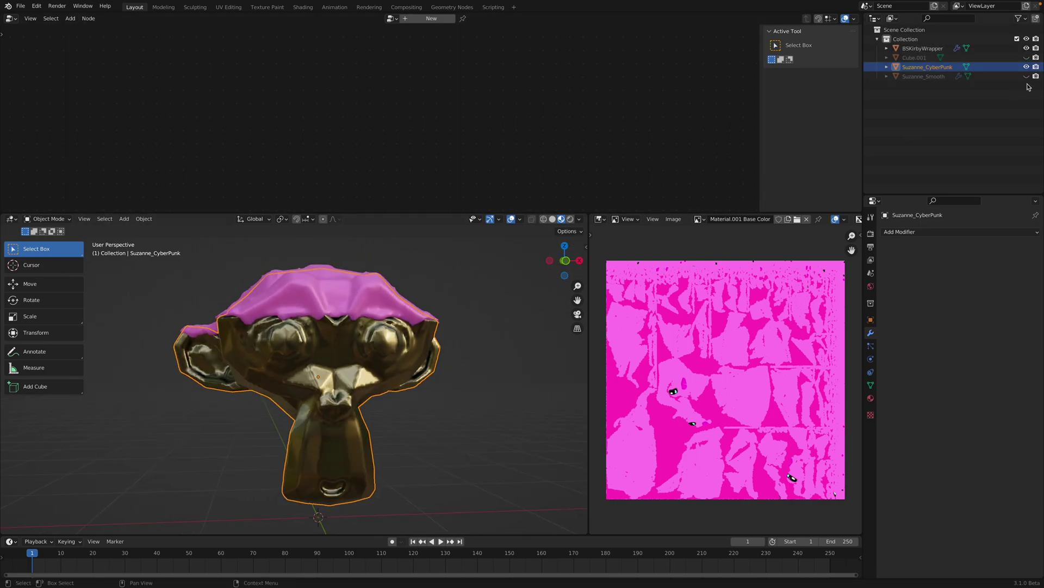
left_click(1028, 67)
left_click(1027, 67)
Step: Select BSKirbyWrapper and set the Z translation of its Transform node to -1.74 m to extend the wrapper down the head
left_click(384, 295)
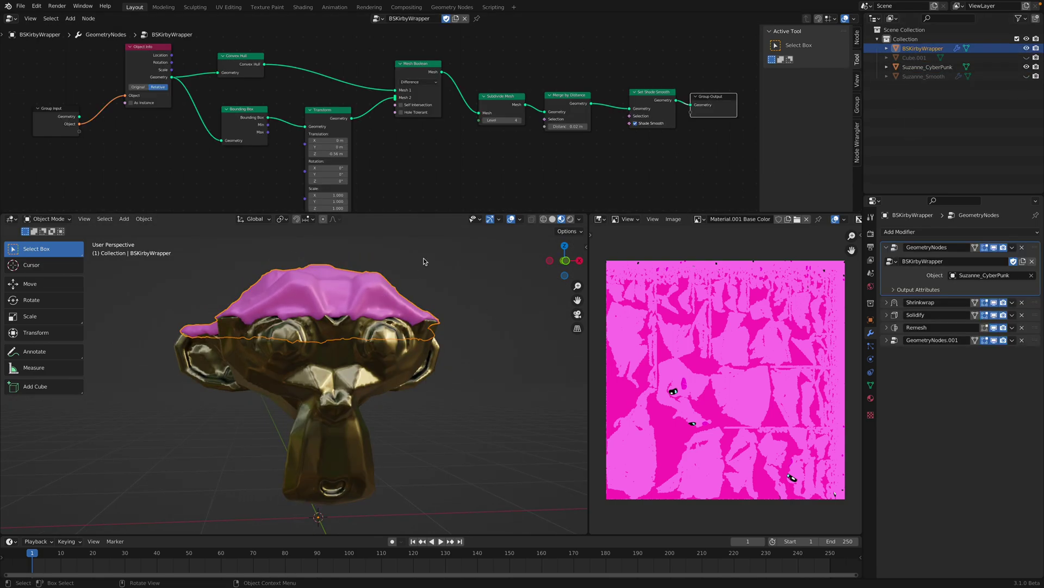
scroll(483, 175, "down", 1)
middle_click_drag(483, 177, 489, 147)
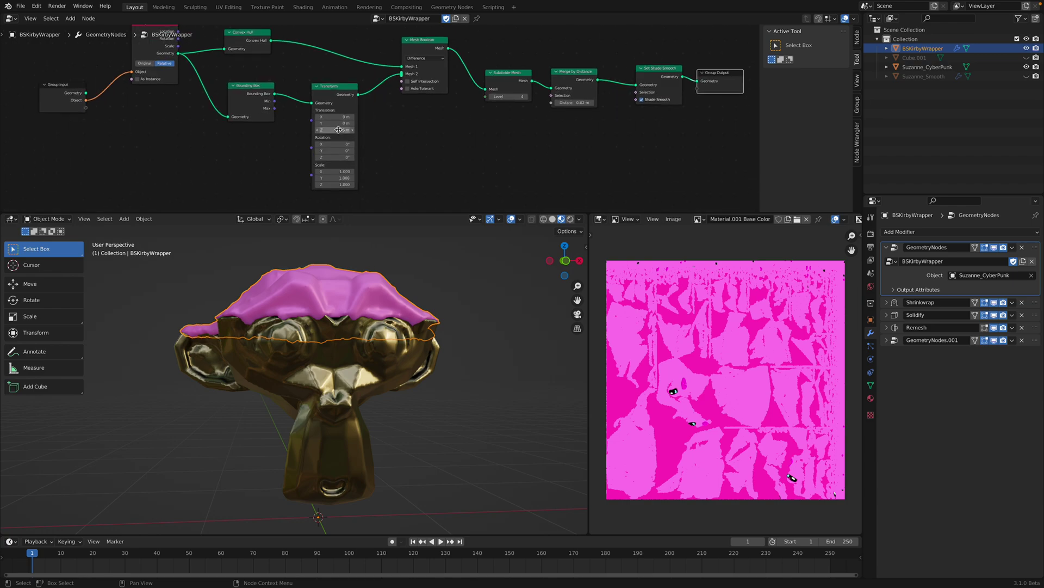
left_click_drag(335, 130, 306, 130)
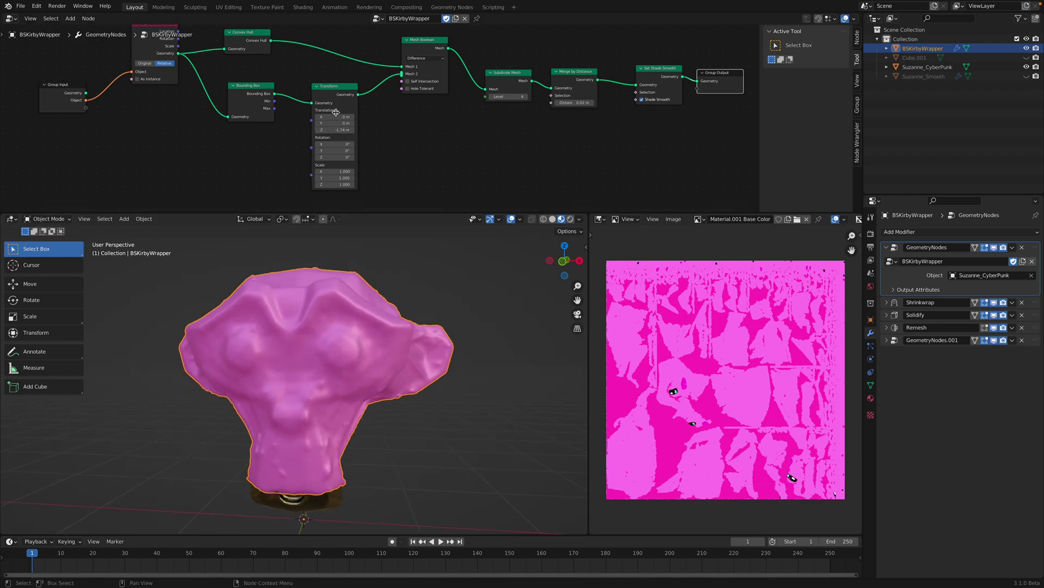
Step: Reposition the Object Info and Group Input nodes slightly at the start of the BSKirbyWrapper node tree
scroll(237, 129, "down", 2)
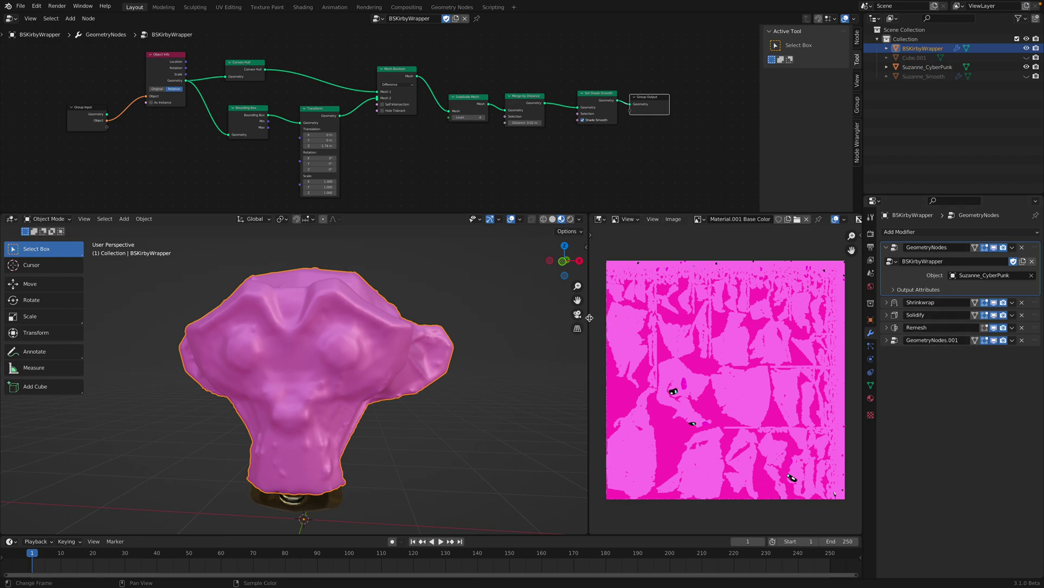
left_click_drag(589, 318, 591, 317)
middle_click_drag(351, 312, 438, 326)
scroll(259, 138, "up", 2)
middle_click_drag(258, 136, 291, 141)
scroll(292, 136, "down", 1)
left_click_drag(145, 63, 147, 66)
left_click_drag(66, 125, 75, 110)
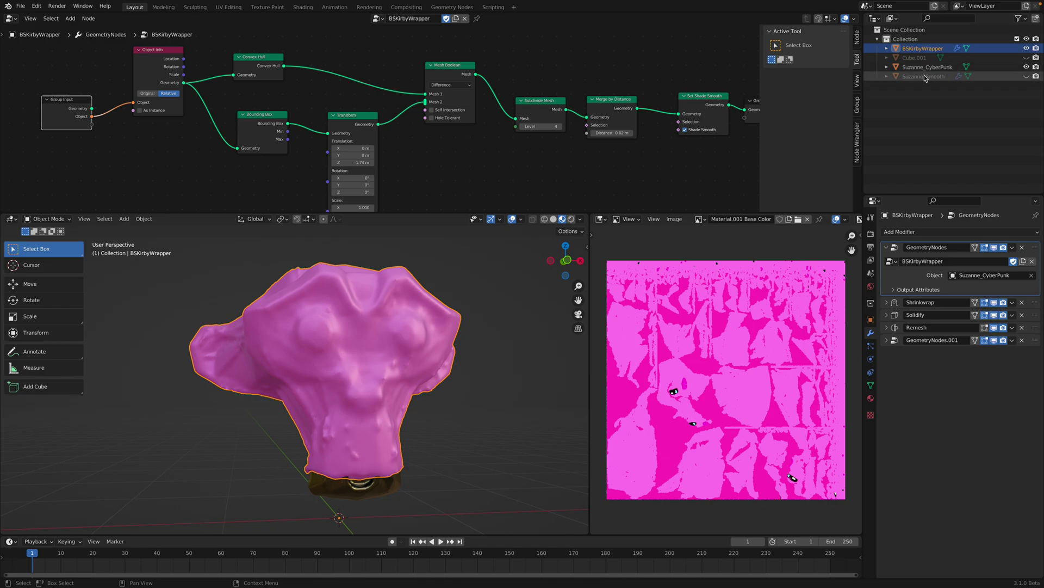
Step: Set the GeometryNodes modifier's Object to Suzanne_Smooth, hide Suzanne_CyberPunk and show Suzanne_Smooth
middle_click_drag(381, 370, 367, 357)
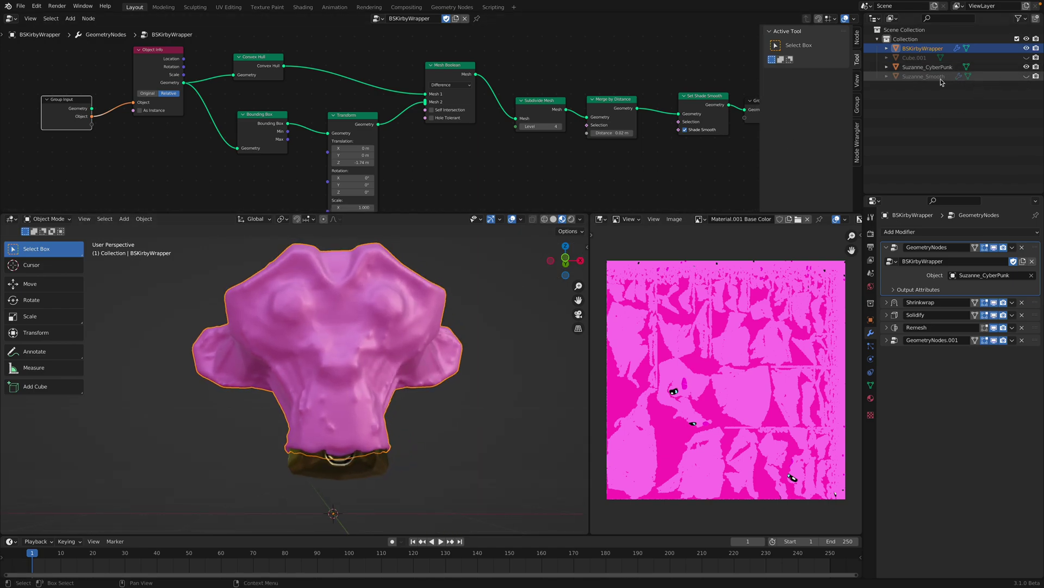
left_click_drag(940, 80, 973, 274)
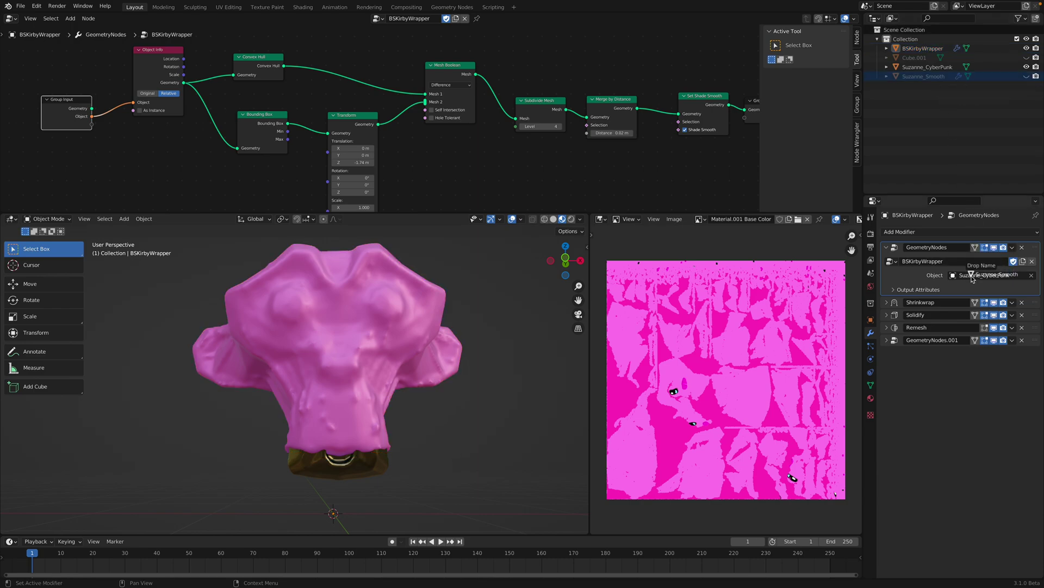
middle_click_drag(421, 348, 388, 348)
left_click(1027, 67)
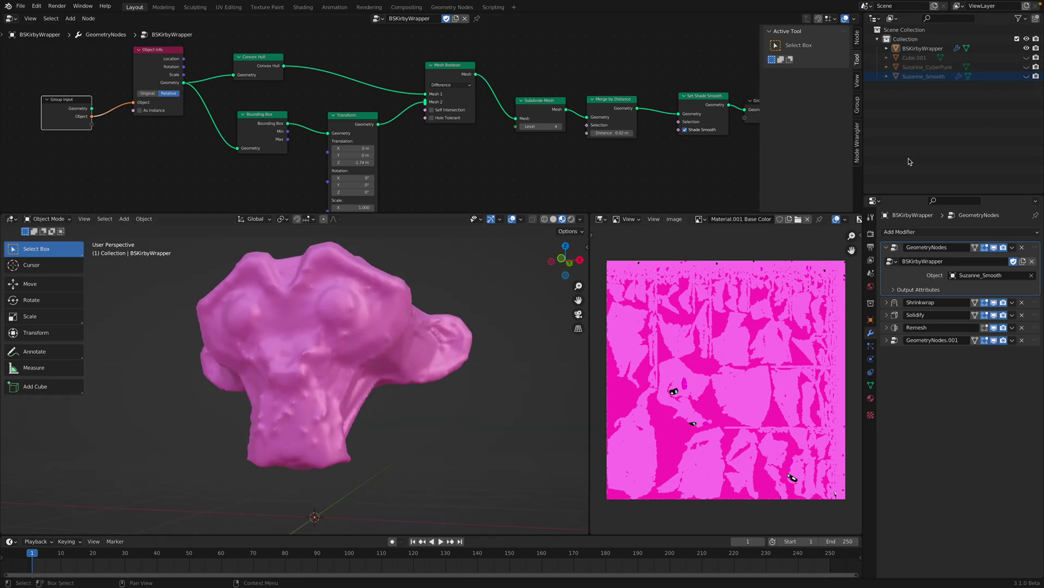
left_click(1026, 77)
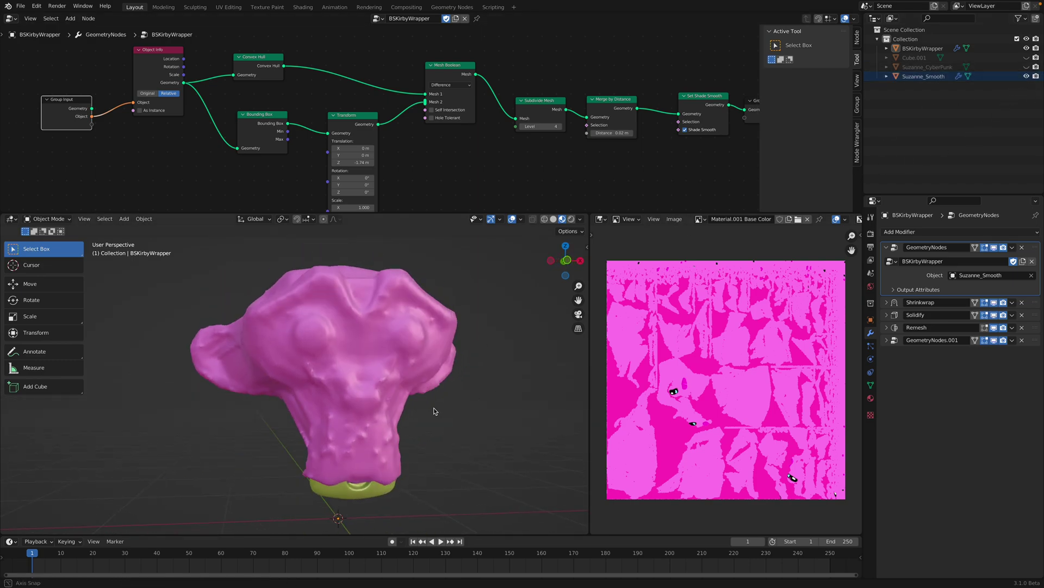
Step: Hide Suzanne_Smooth, show Suzanne_CyberPunk and set the GeometryNodes modifier's Object back to Suzanne_CyberPunk
left_click(1027, 77)
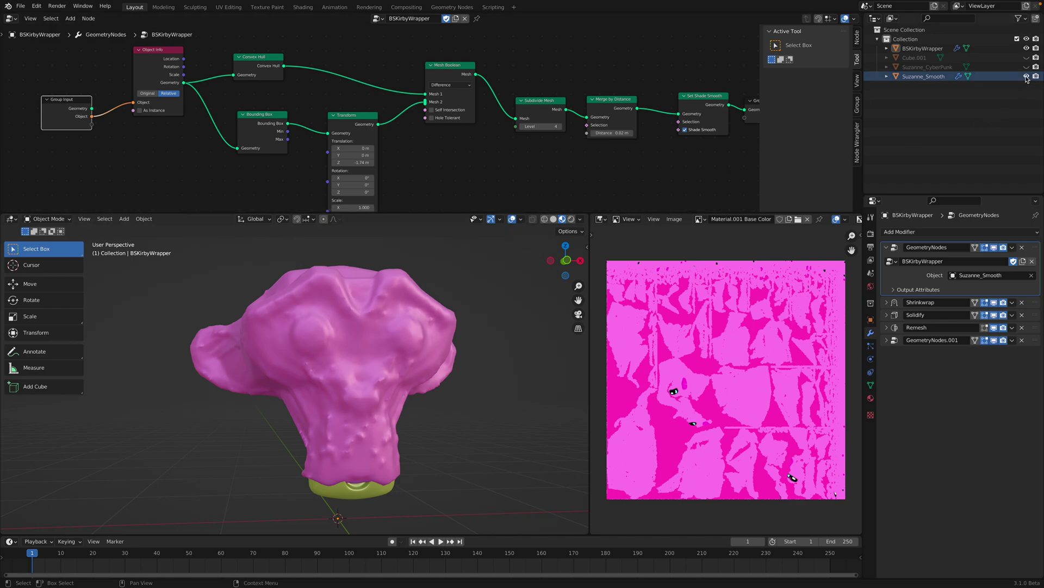
left_click(1027, 67)
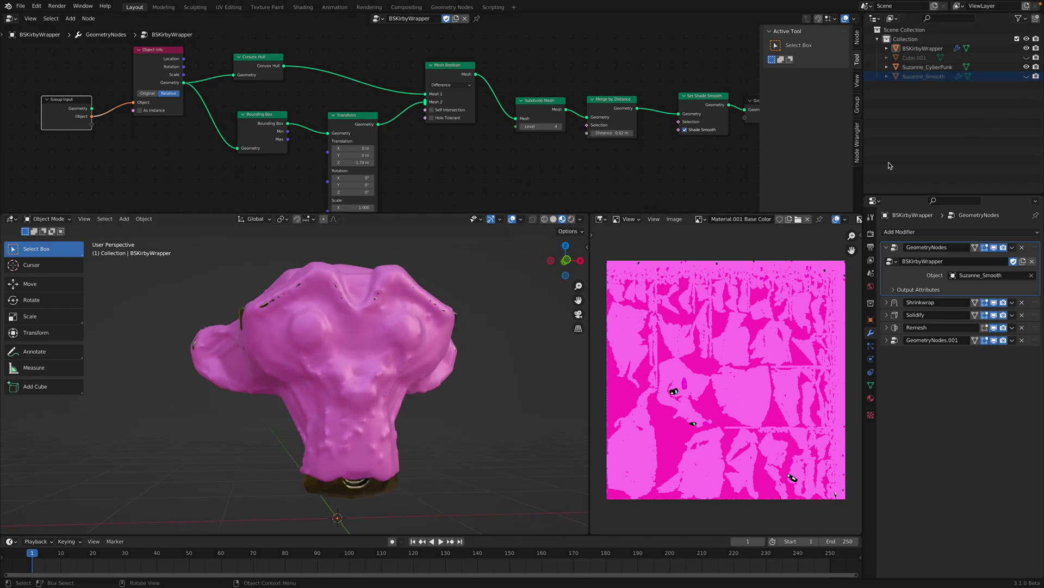
left_click_drag(1012, 67, 962, 279)
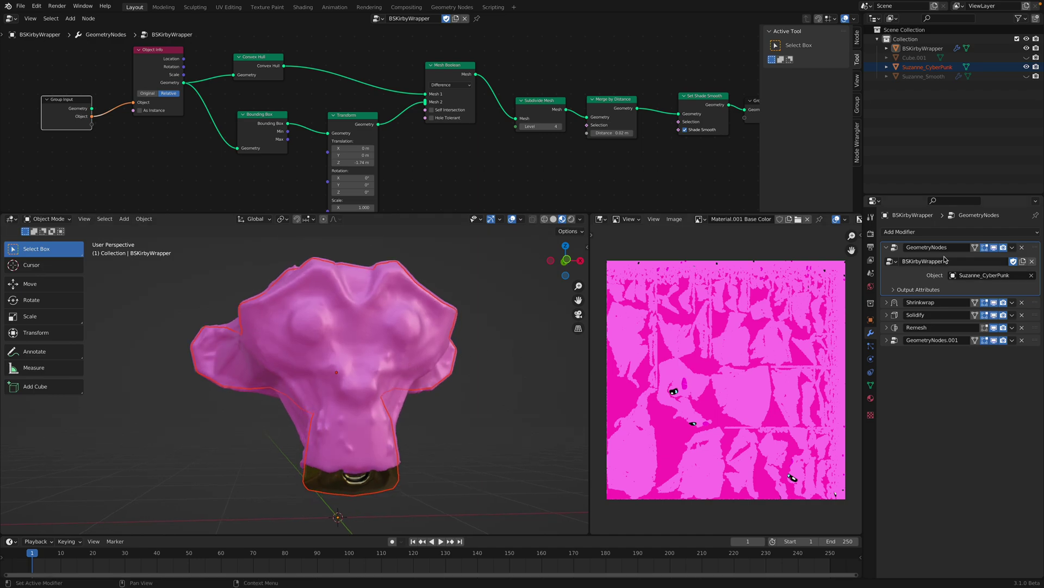
middle_click_drag(320, 359, 385, 425)
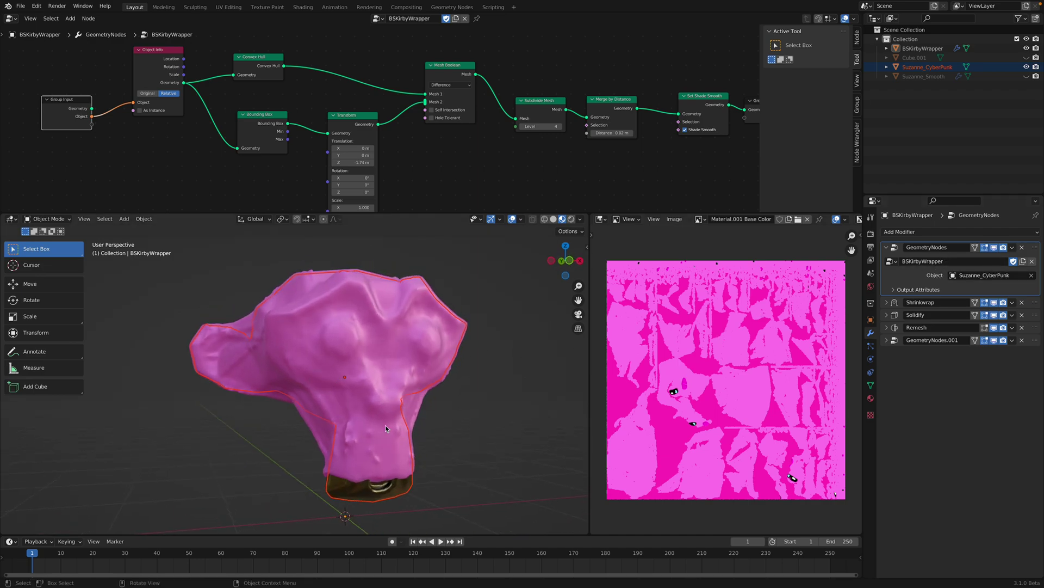
scroll(242, 131, "up", 2)
scroll(229, 133, "down", 2)
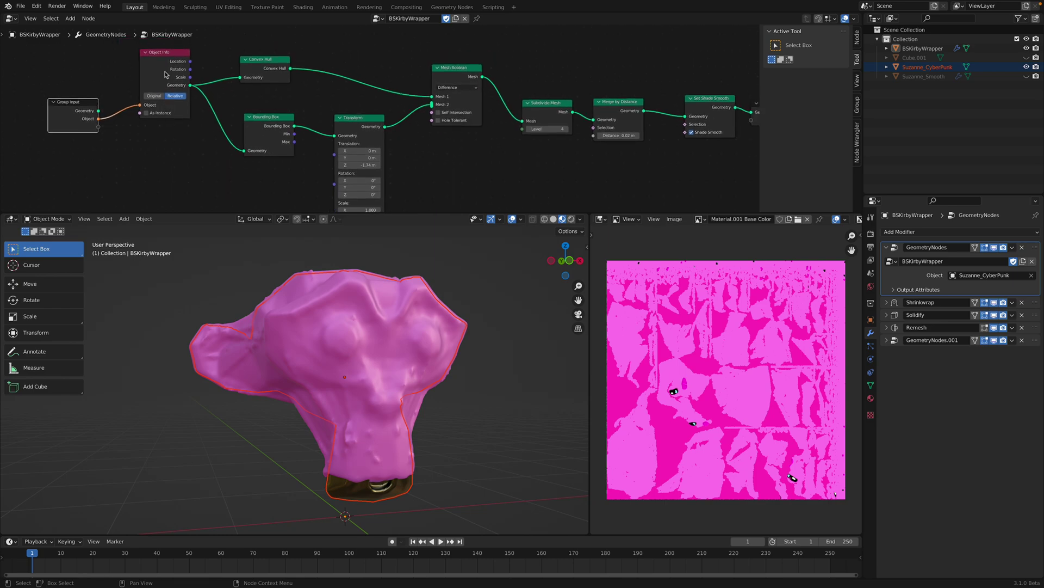
Step: Adjust the layout of the Group Input, Object Info, Convex Hull, Bounding Box and Transform nodes in the wrapper tree
left_click_drag(146, 75, 142, 74)
left_click_drag(78, 116, 84, 135)
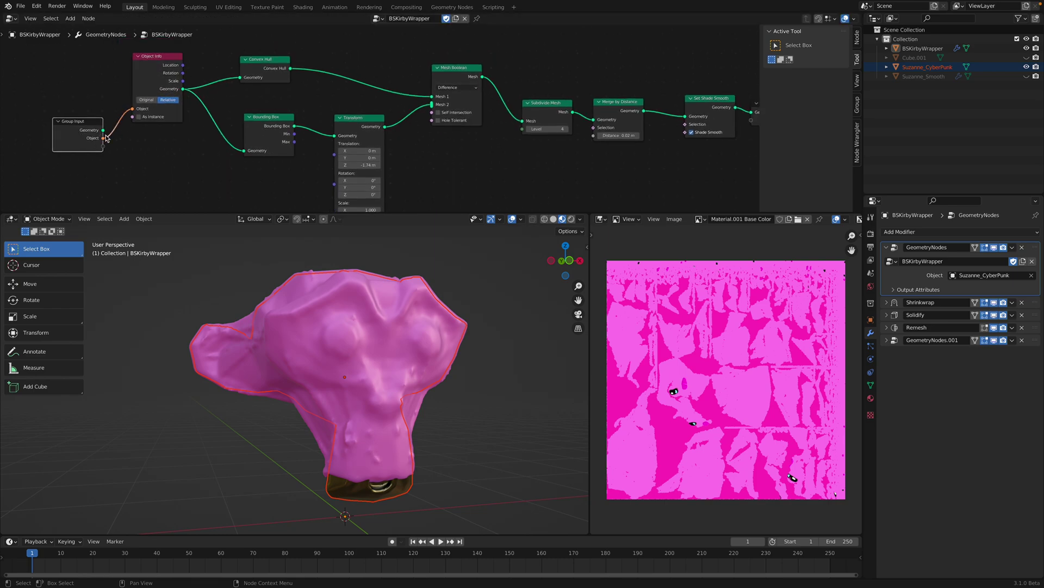
left_click_drag(151, 81, 153, 87)
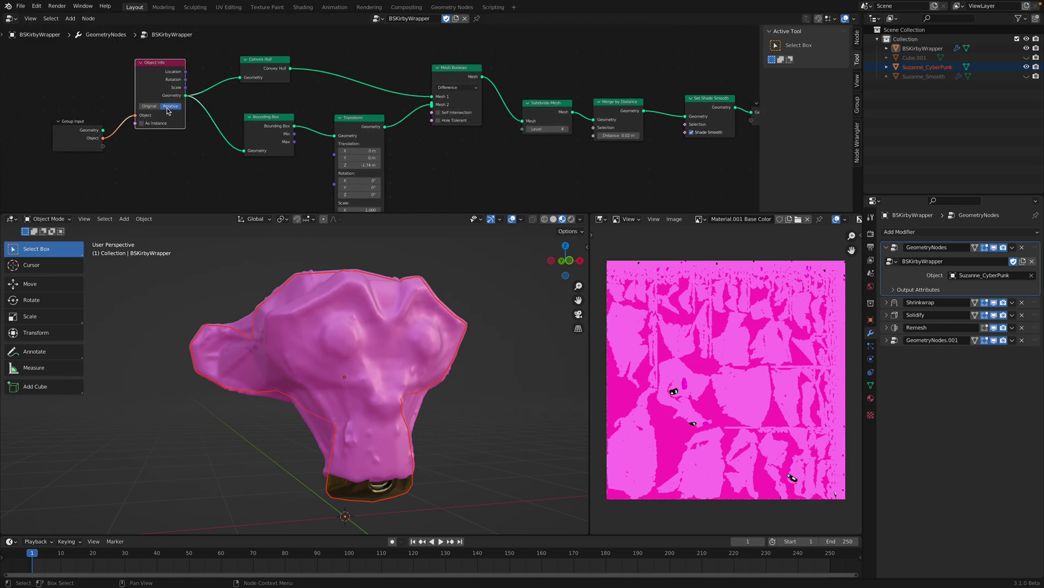
left_click_drag(242, 82, 237, 81)
left_click_drag(278, 126, 263, 118)
middle_click_drag(277, 112, 263, 109)
left_click_drag(342, 114, 326, 97)
middle_click_drag(343, 99, 264, 118)
scroll(380, 122, "down", 1)
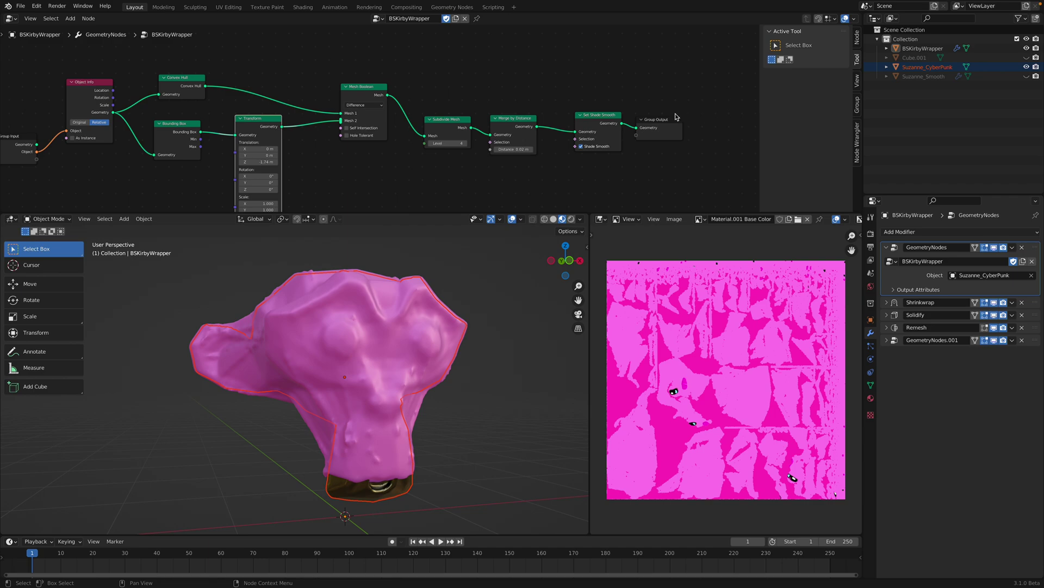
Step: Move the Group Output node up and connect the Convex Hull output directly to its Geometry input to preview the hull
left_click_drag(674, 115, 682, 71)
left_click_drag(206, 87, 645, 83)
mouse_move(434, 352)
middle_mouse_down()
mouse_move(388, 340)
mouse_move(320, 345)
mouse_move(421, 366)
mouse_move(416, 358)
middle_mouse_up()
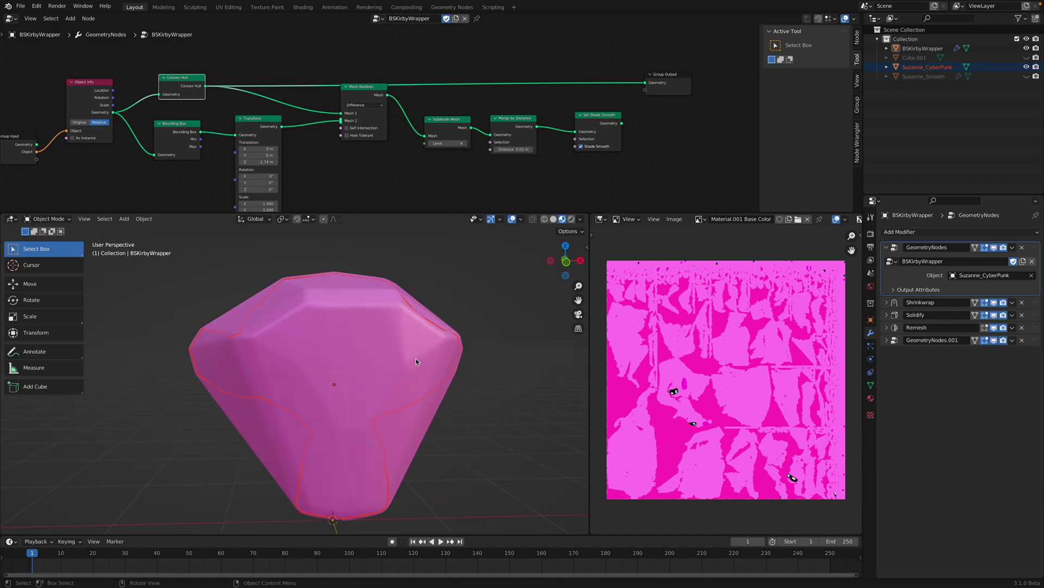
middle_click_drag(350, 159, 357, 142)
scroll(342, 148, "down", 1)
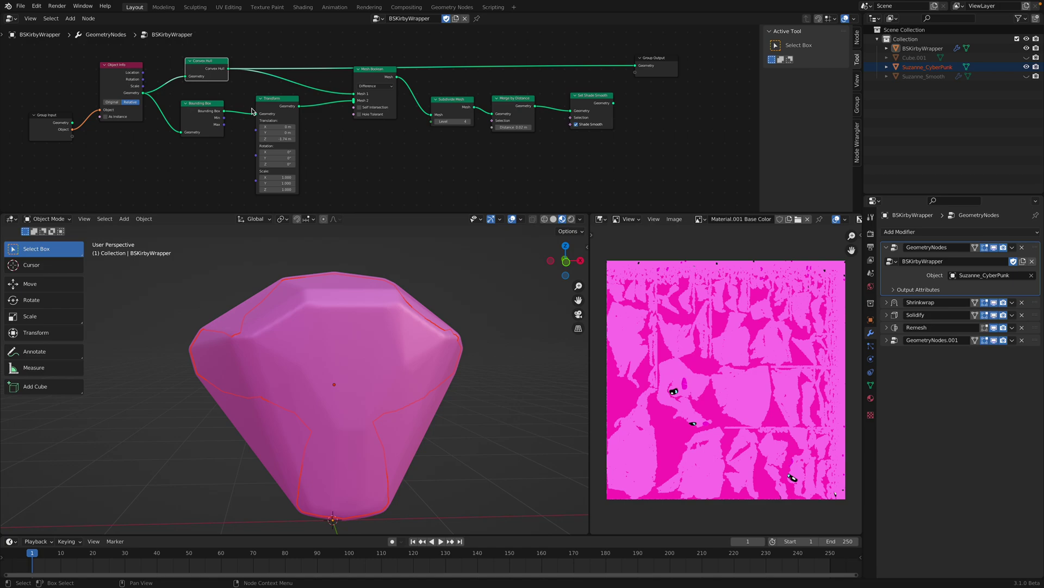
Step: Connect the Bounding Box output to Group Output and disable the viewport display of every modifier below GeometryNodes
left_click_drag(226, 113, 635, 66)
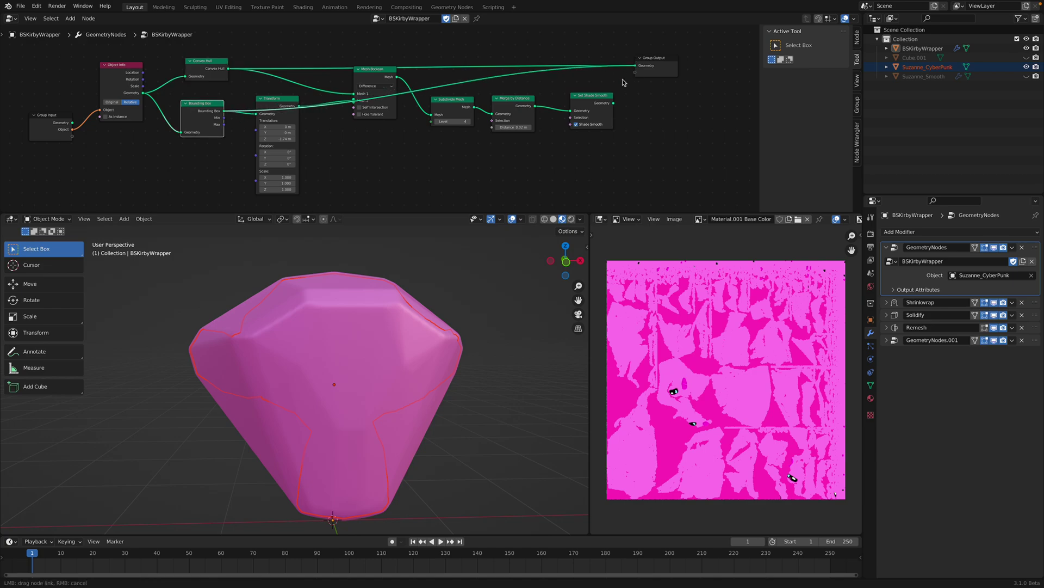
middle_click_drag(456, 383, 436, 393)
left_click_drag(993, 307, 994, 339)
middle_click_drag(446, 354, 406, 371)
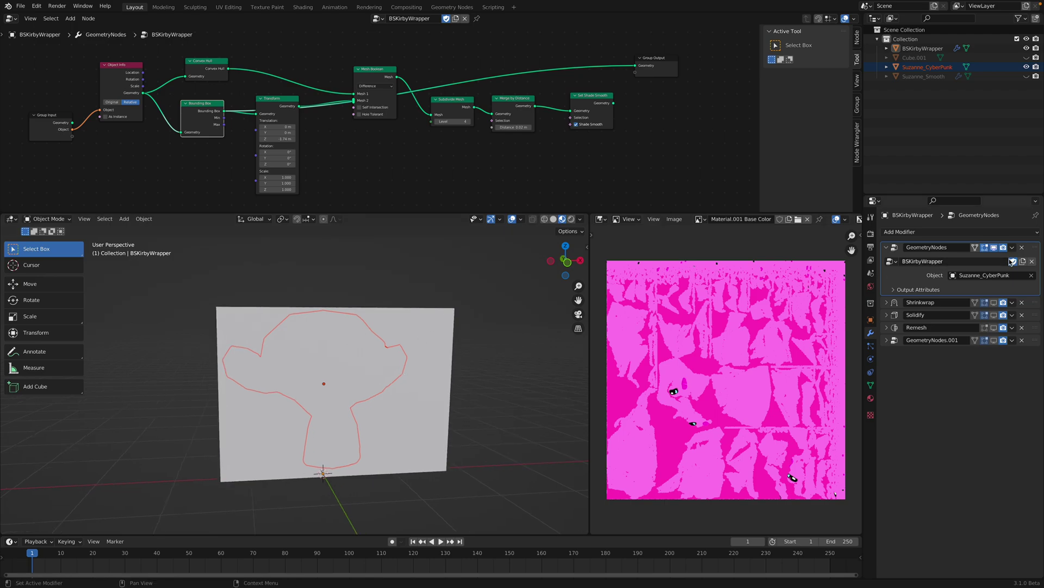
Step: Re-enable the lower modifiers in the viewport, tidy the Transform, Convex Hull and Bounding Box nodes, and connect Mesh Boolean to Group Output
left_click(995, 303)
scroll(247, 100, "up", 1)
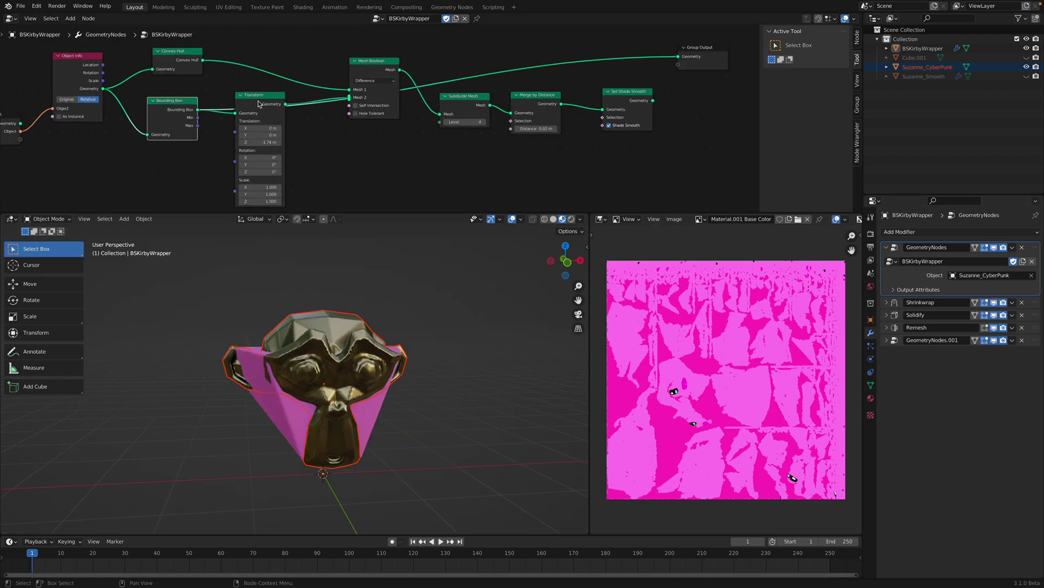
left_click_drag(247, 100, 262, 122)
left_click_drag(182, 52, 178, 53)
left_click_drag(179, 101, 181, 98)
left_click_drag(362, 65, 402, 71)
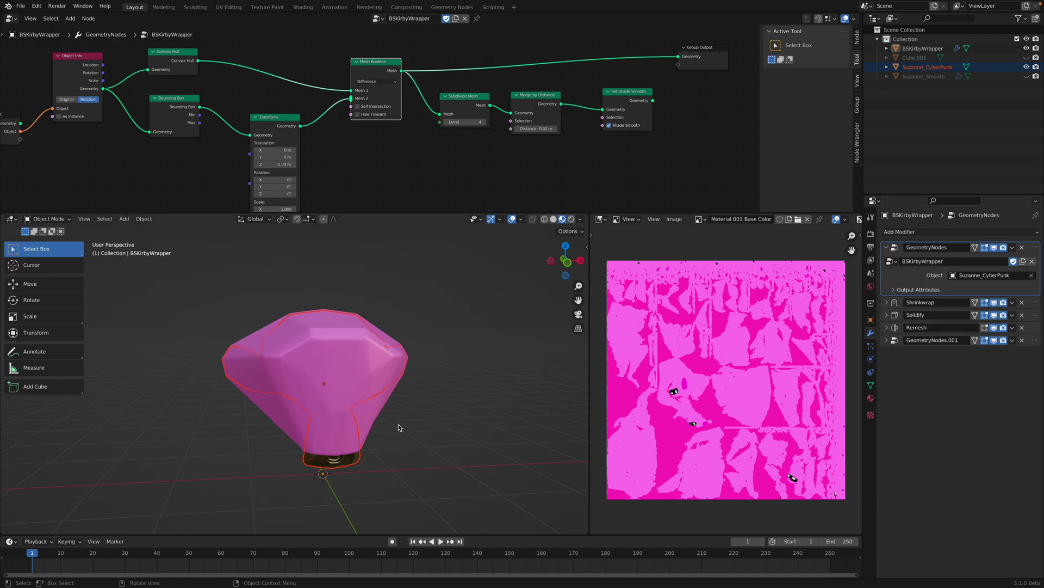
Step: Disable the viewport display of the modifiers below GeometryNodes to inspect the raw Mesh Boolean result from below
middle_click_drag(398, 428, 428, 375)
left_click(993, 335)
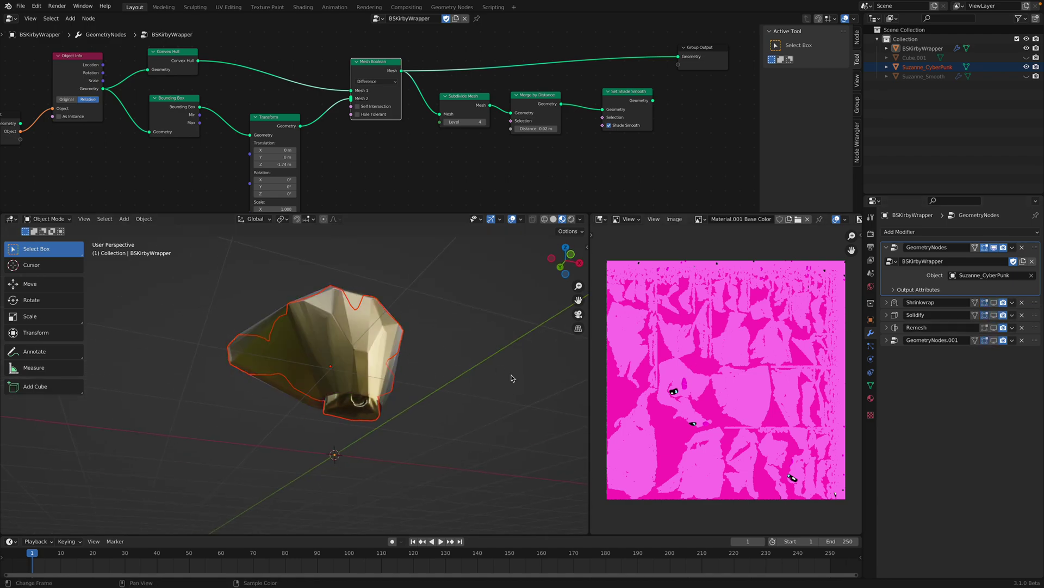
middle_click_drag(513, 373, 526, 351)
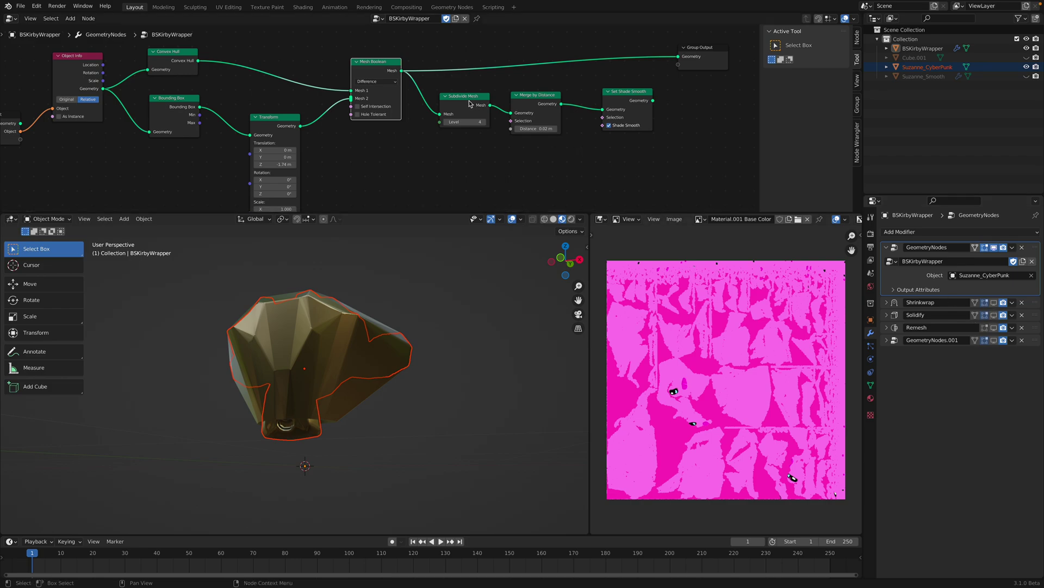
scroll(470, 103, "up", 2)
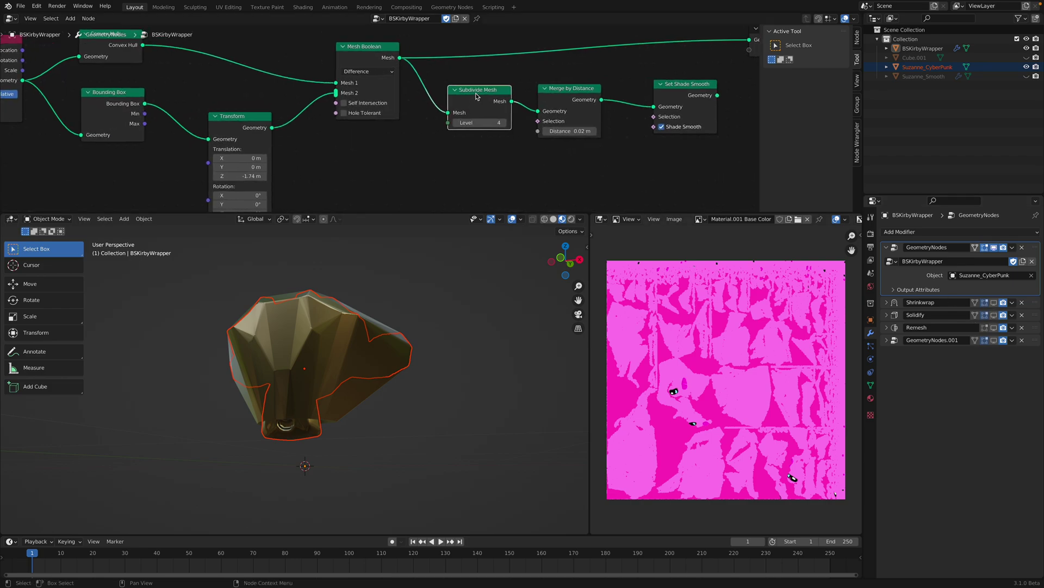
middle_click_drag(613, 102, 551, 111)
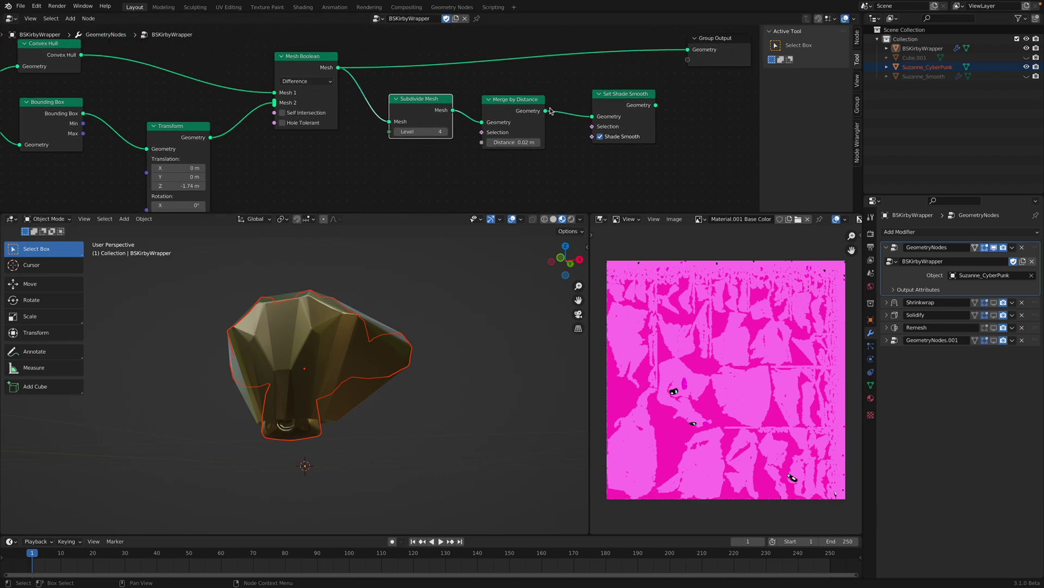
Step: Connect the Merge by Distance output to Group Output and switch the 3D viewport to wireframe shading to inspect the mesh
left_click_drag(546, 111, 687, 50)
middle_click_drag(434, 260, 367, 317)
key("z")
left_click(361, 327)
scroll(360, 330, "up", 2)
left_click(429, 398)
mouse_move(429, 398)
middle_mouse_down()
mouse_move(460, 394)
mouse_move(456, 379)
mouse_move(413, 396)
mouse_move(399, 386)
mouse_move(438, 382)
middle_mouse_up()
left_click(452, 376)
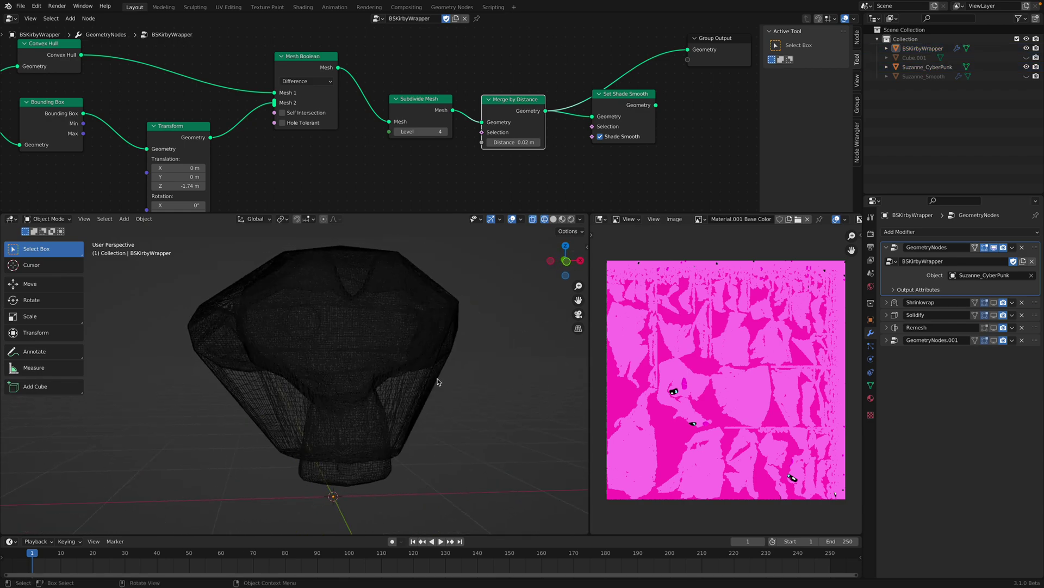
Step: Re-enable the viewport display of the lower modifiers and return the 3D viewport to Material Preview shading
left_click_drag(997, 306, 994, 340)
middle_click_drag(524, 311, 519, 311)
key("z")
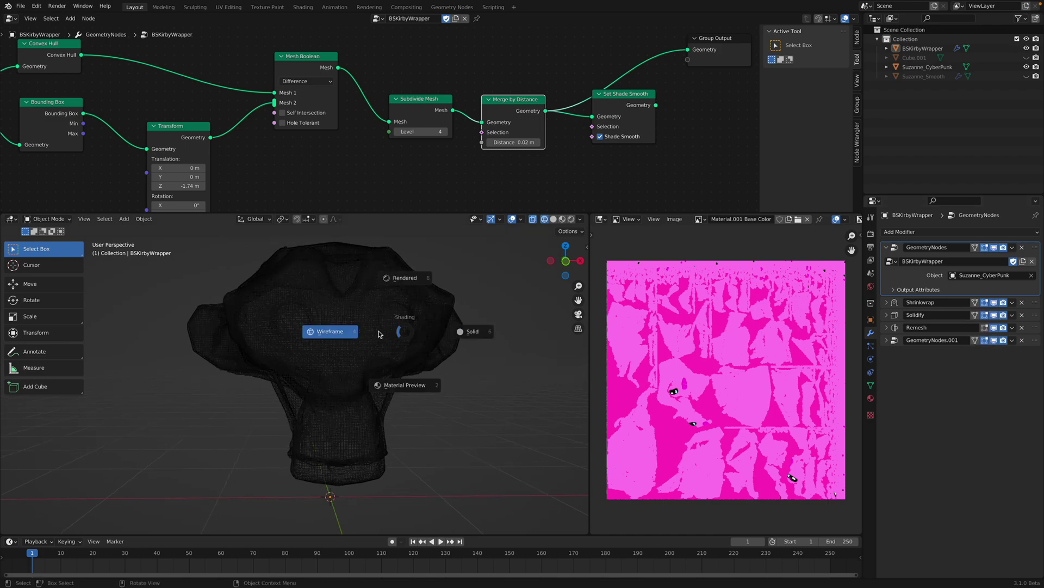
left_click(380, 334)
left_click(553, 219)
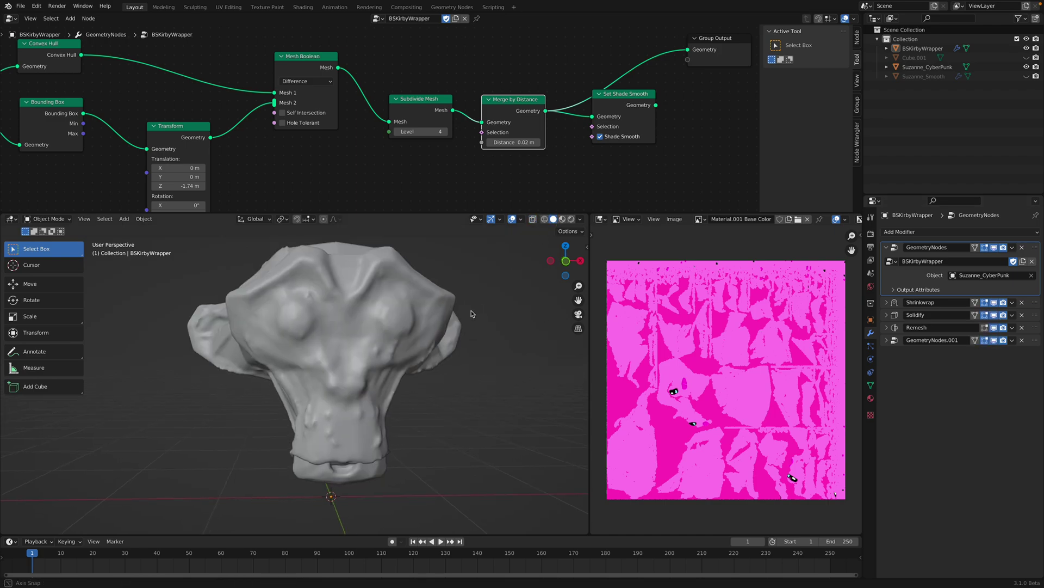
left_click(562, 219)
mouse_move(375, 310)
middle_mouse_down()
mouse_move(415, 312)
mouse_move(396, 309)
middle_mouse_up()
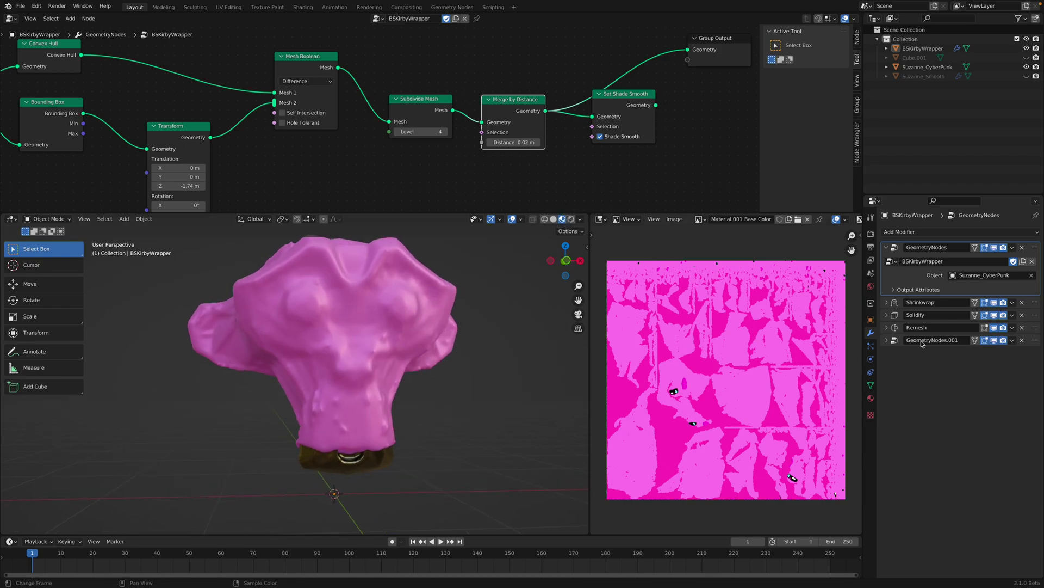
Step: Expand the Shrinkwrap settings, compare the skin with Solidify on and off, leave Solidify disabled in the viewport, and save the file
left_click(902, 307)
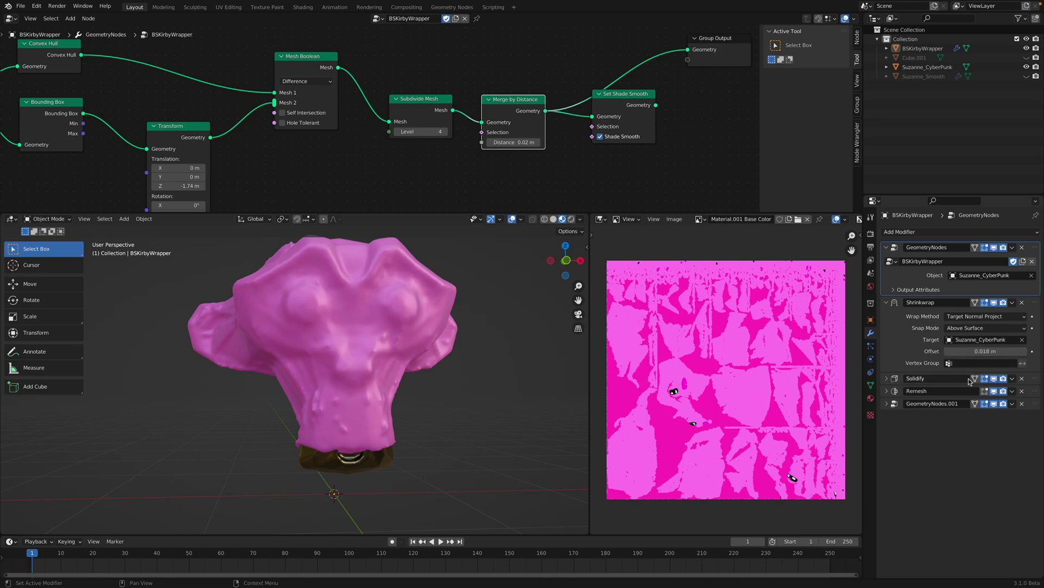
left_click(994, 379)
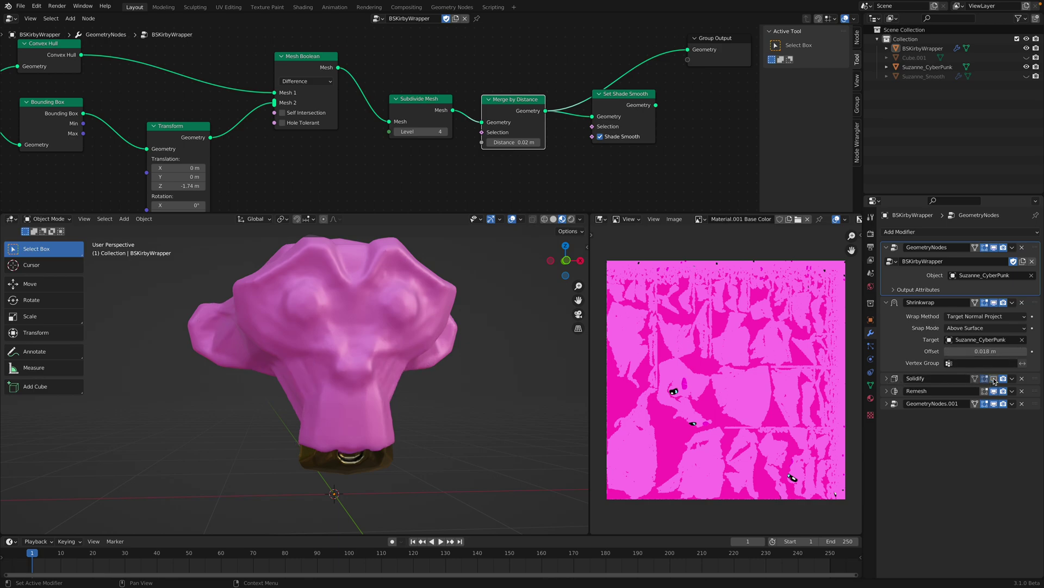
left_click(994, 379)
left_click(994, 379)
left_click(994, 378)
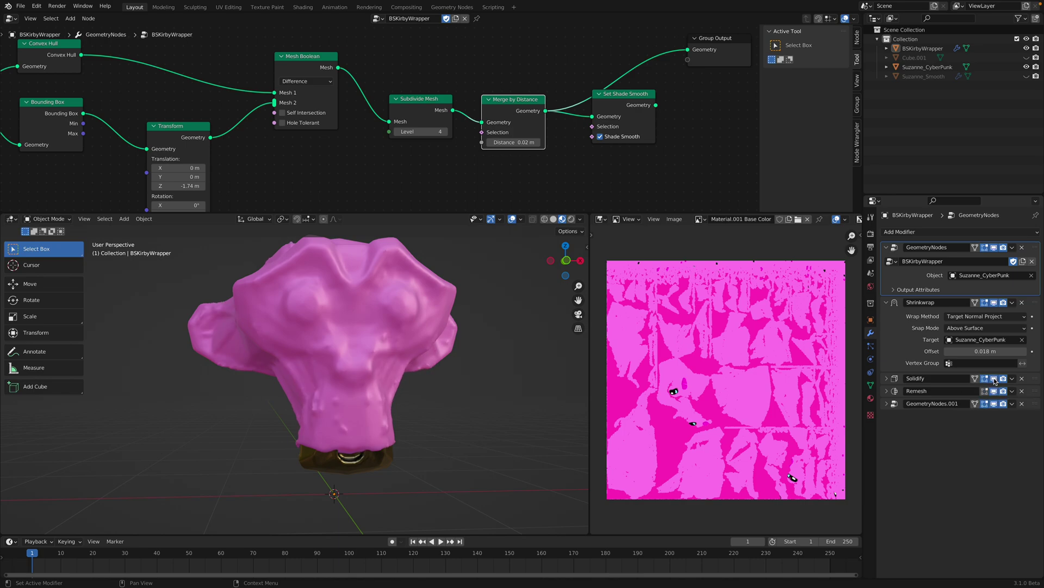
left_click(994, 379)
middle_click_drag(348, 365, 364, 360)
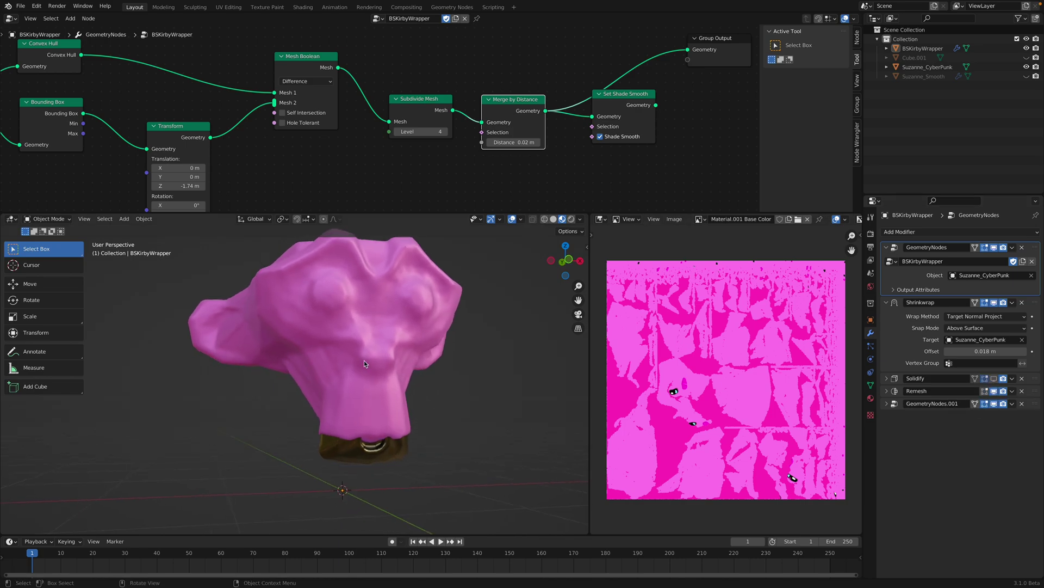
key("ctrl+s")
Step: Toggle the viewport display of the Remesh and GeometryNodes.001 modifiers off and on to compare their effect on the skin
left_click(995, 391)
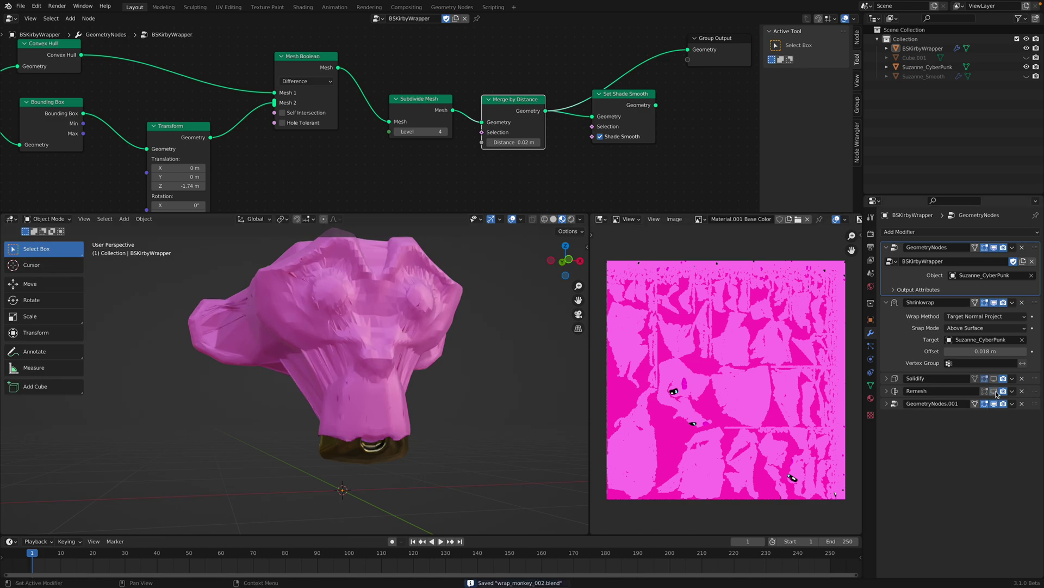
left_click(994, 391)
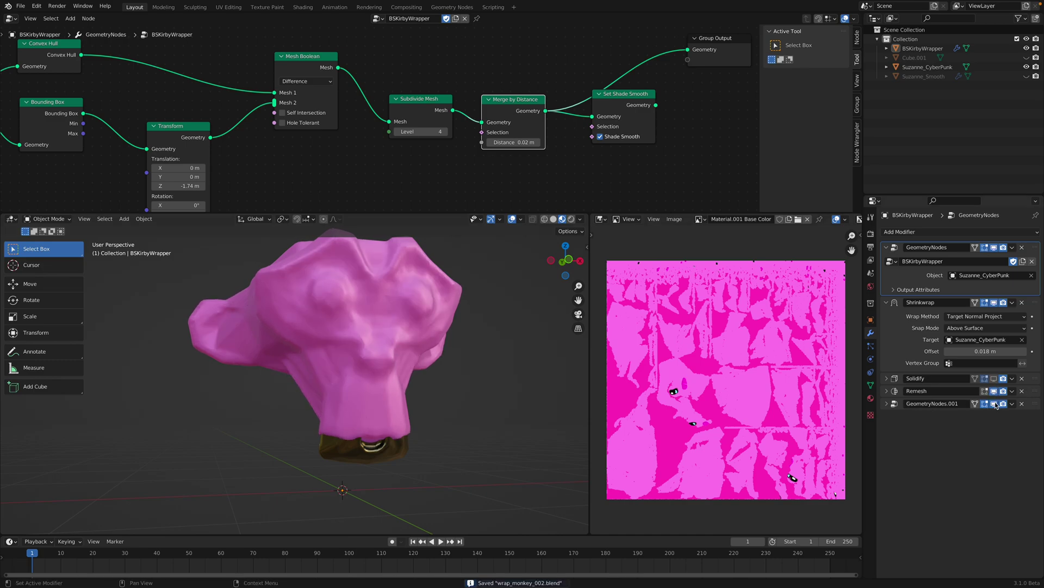
left_click(995, 403)
left_click(995, 403)
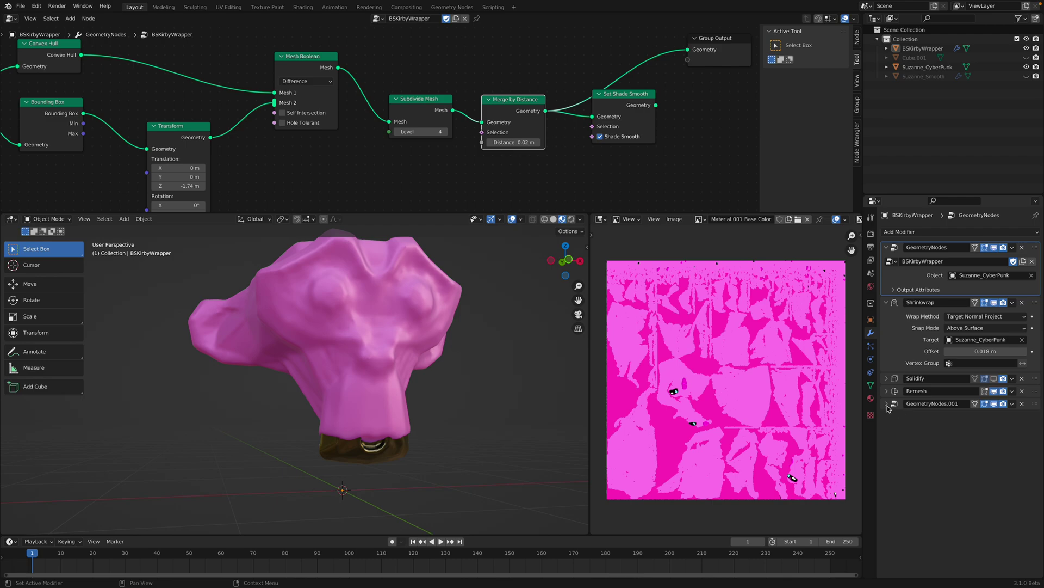
Step: Rename the GeometryNodes.001 modifier to SetMaterial and save the file
left_click(888, 404)
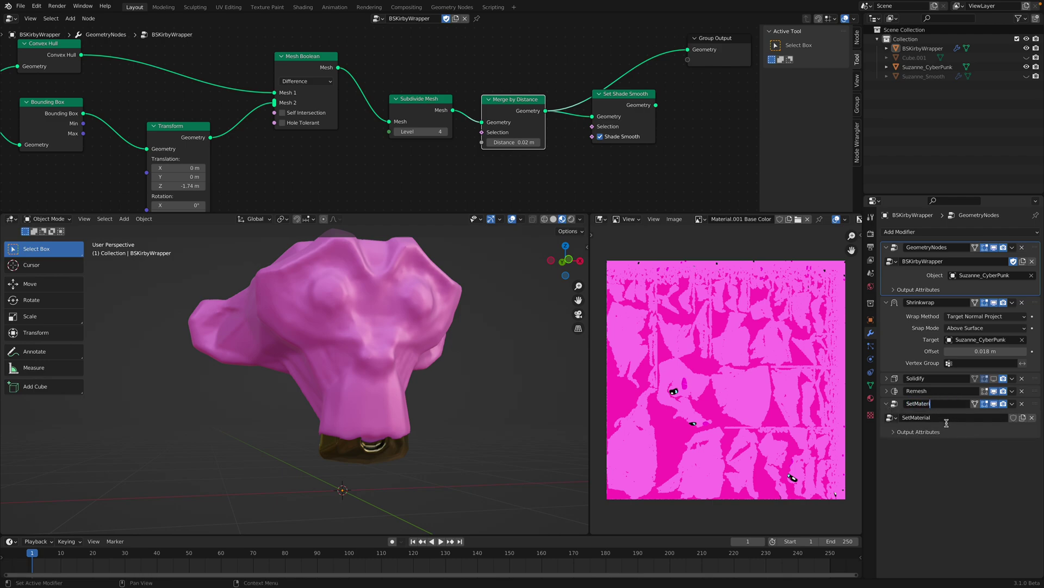
key("ctrl+s")
left_click(433, 321)
Step: Set the Transform node's Z translation to -1.7 m to shift the lower cut of the skin, and inspect the edge
scroll(430, 155, "down", 3)
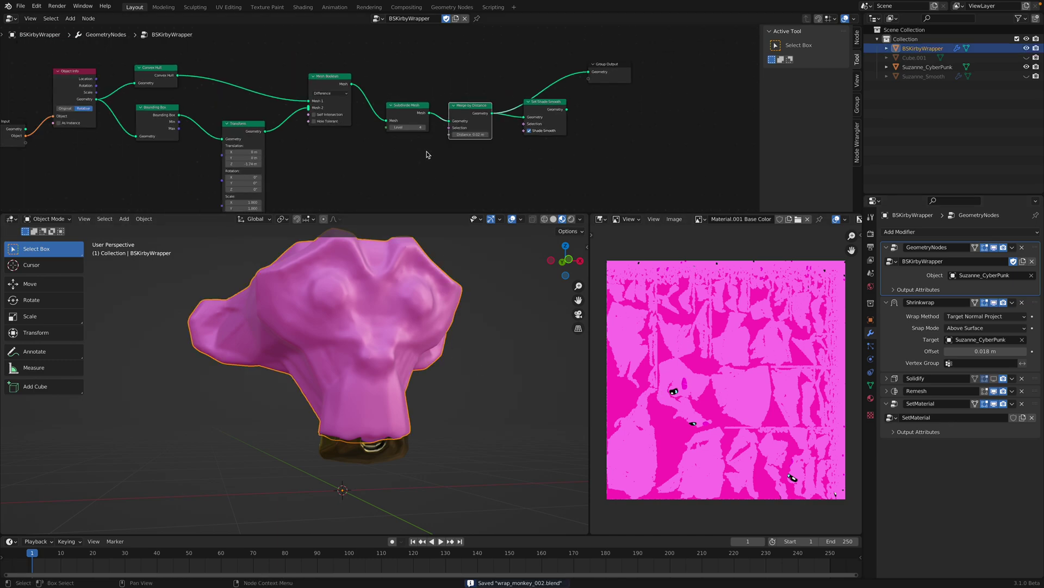
middle_click_drag(433, 151, 478, 140)
middle_click_drag(445, 285, 463, 333)
scroll(287, 150, "up", 3)
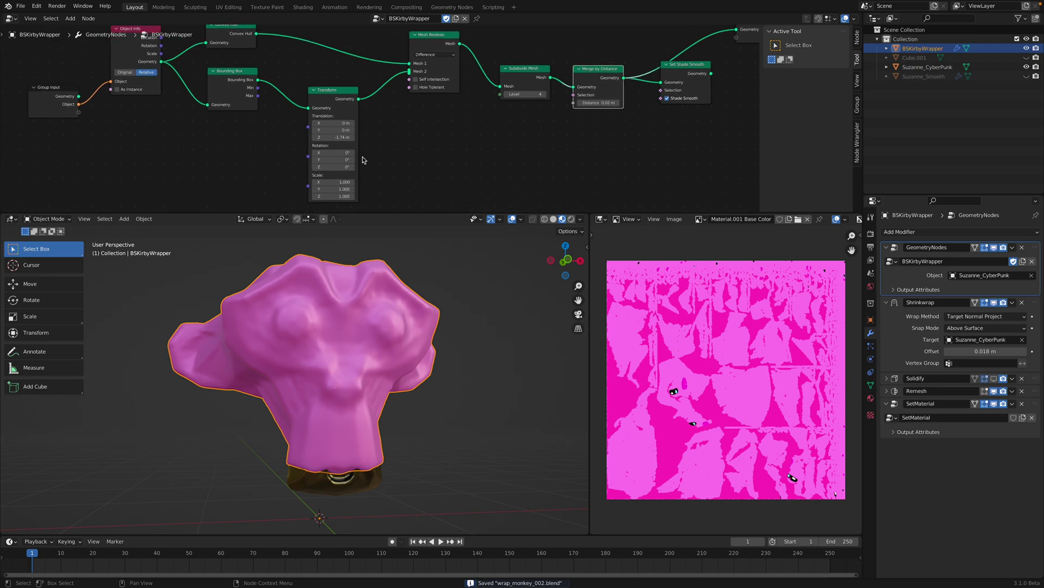
mouse_move(321, 143)
left_mouse_down()
mouse_move(294, 143)
mouse_move(353, 142)
mouse_move(321, 143)
left_mouse_up()
left_click(435, 405)
scroll(436, 342, "up", 1)
middle_click_drag(433, 406, 424, 354, "shift")
scroll(425, 355, "up", 1)
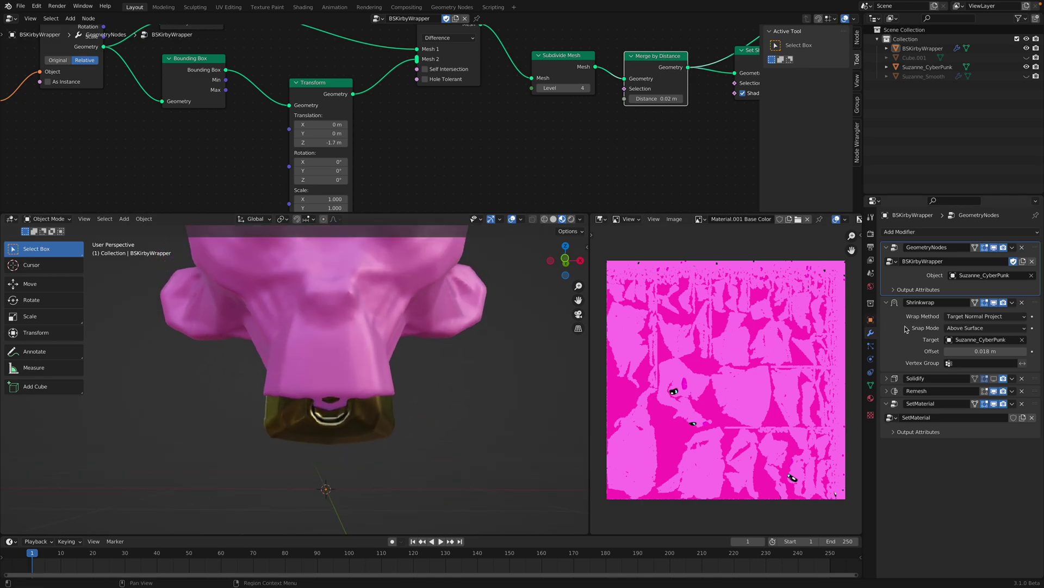
Step: Re-enable Solidify in the viewport and set the Transform node's Z translation to -1.78 m
left_click(994, 378)
middle_click_drag(436, 355, 445, 387, "shift")
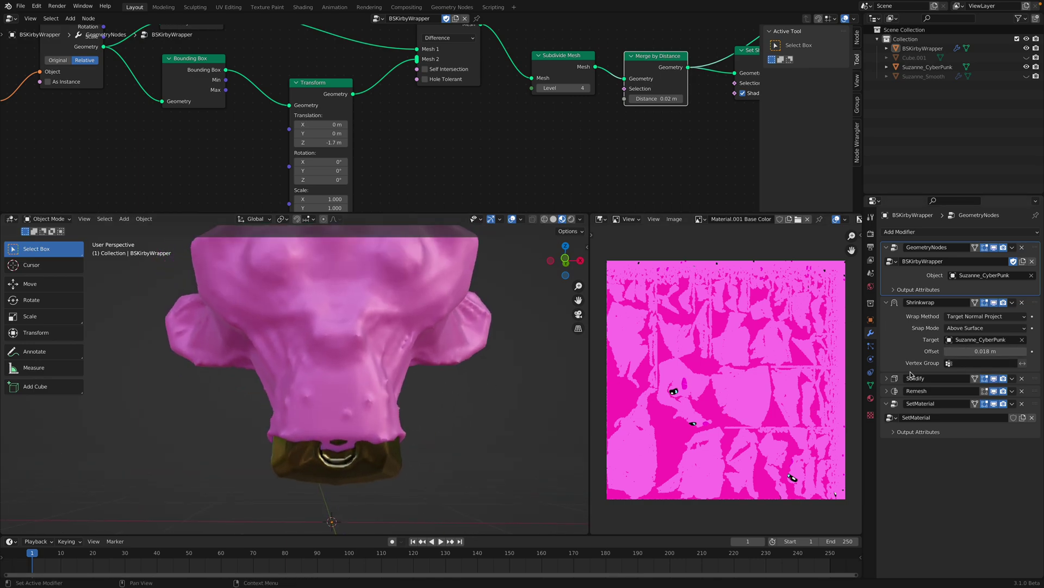
middle_click_drag(320, 143, 329, 112)
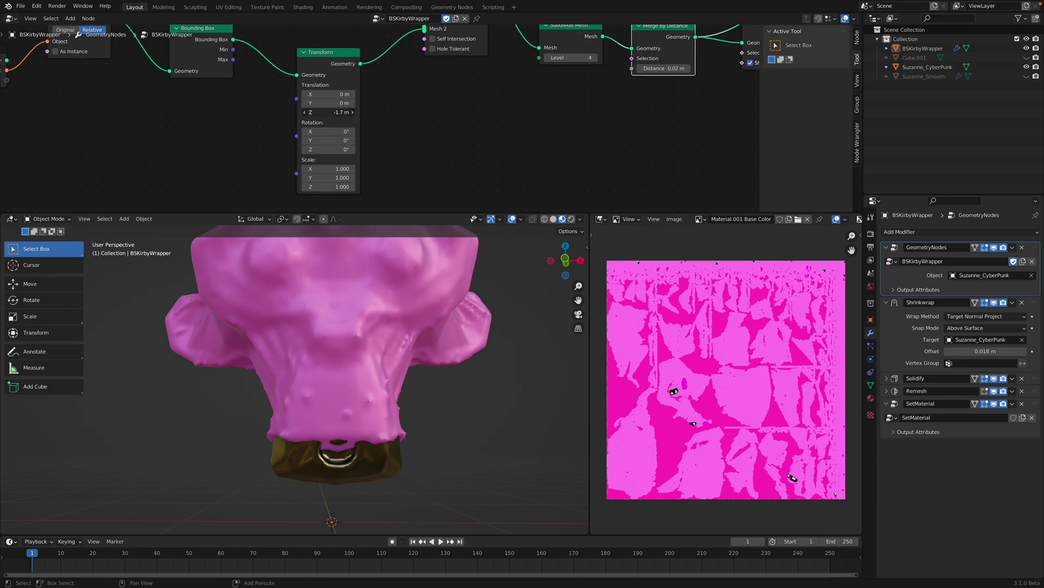
left_click_drag(328, 112, 318, 113)
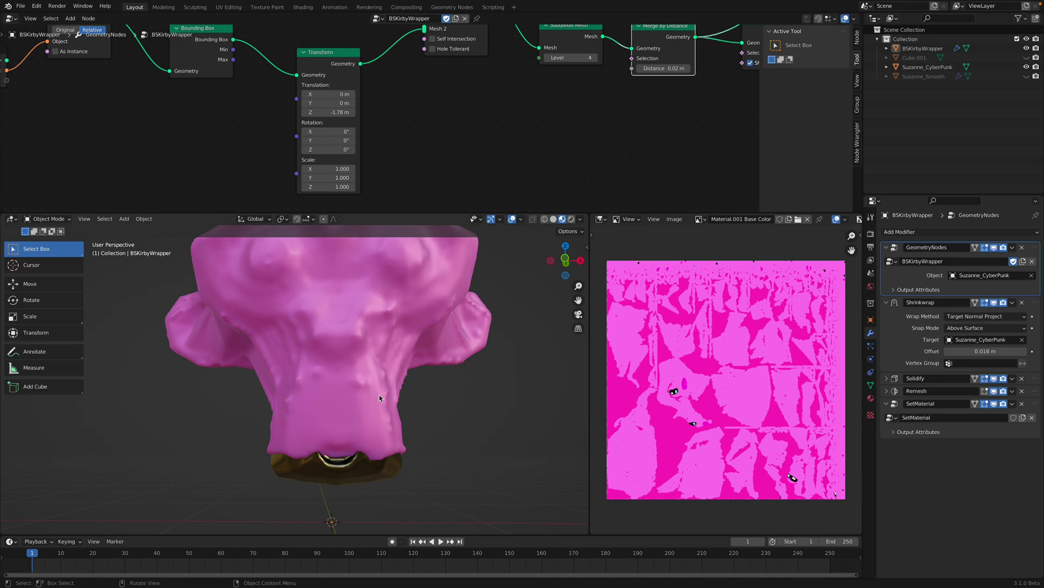
Step: Save the file and enlarge the 3D viewport area by shrinking the node editor above it
scroll(380, 396, "down", 5)
middle_click_drag(381, 397, 389, 306)
key("ctrl+s")
scroll(341, 394, "up", 2)
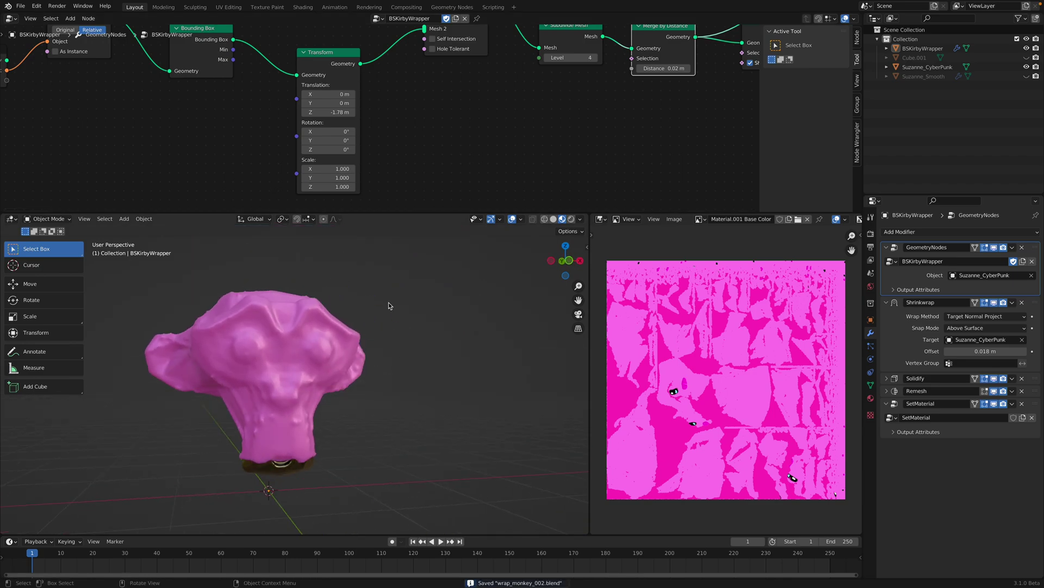
left_click_drag(408, 213, 409, 161)
middle_click_drag(375, 264, 354, 268)
Step: Select the BSKirbyWrapper skin around the monkey head and duplicate it in place
left_click(322, 309)
middle_click_drag(354, 318, 397, 302, "shift")
key("Home")
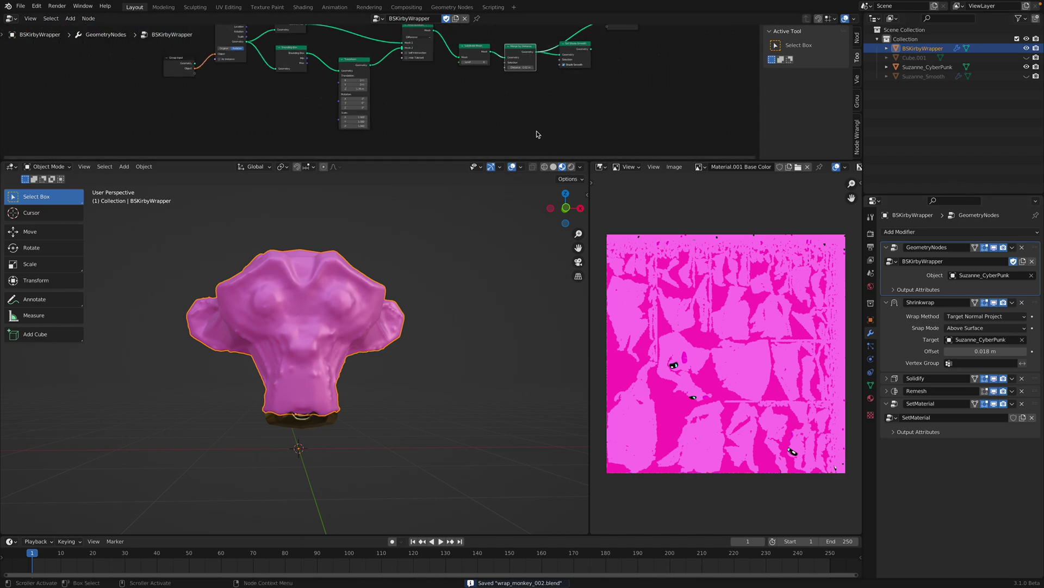
middle_click_drag(435, 284, 381, 305)
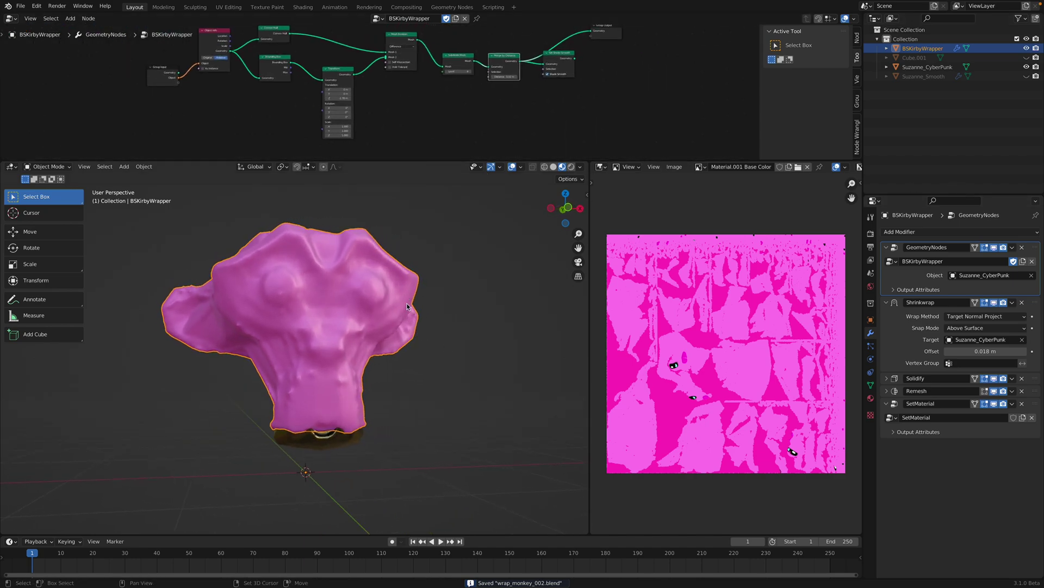
key("shift+d")
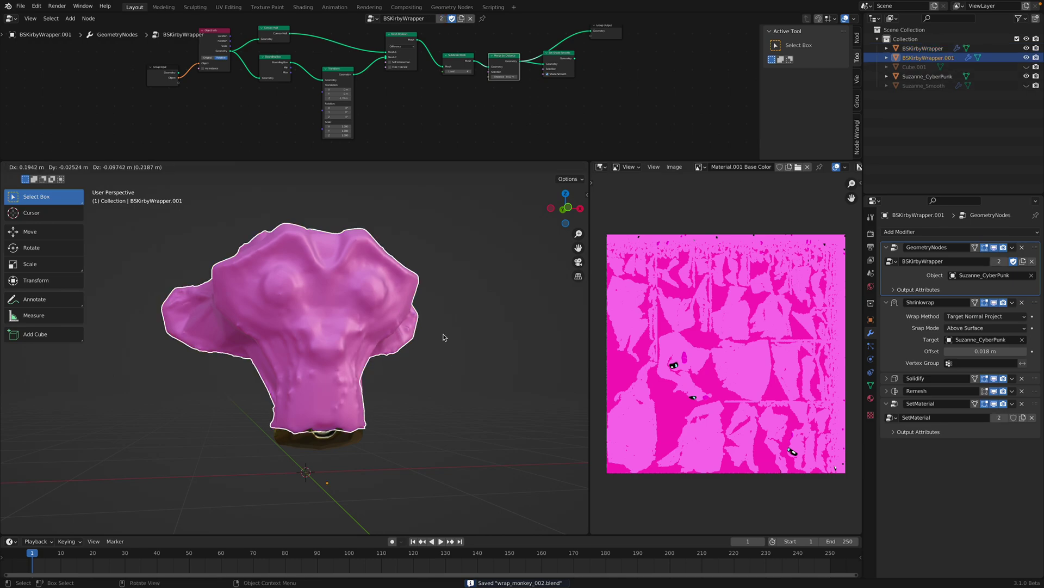
right_click(439, 337)
middle_click_drag(440, 337, 445, 334)
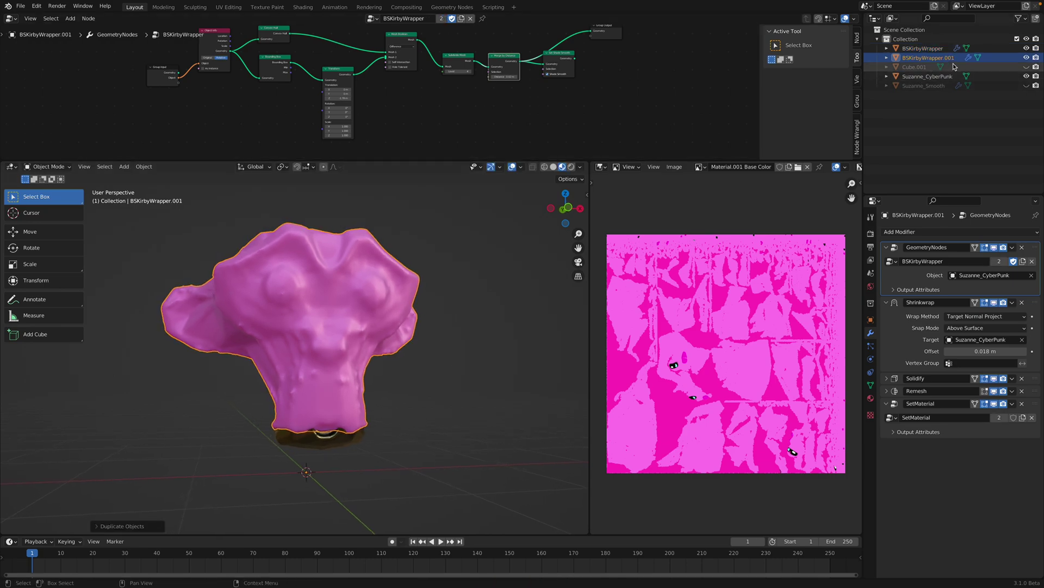
Step: Convert the duplicate BSKirbyWrapper.001 to a mesh and hide the original BSKirbyWrapper
right_click(464, 310)
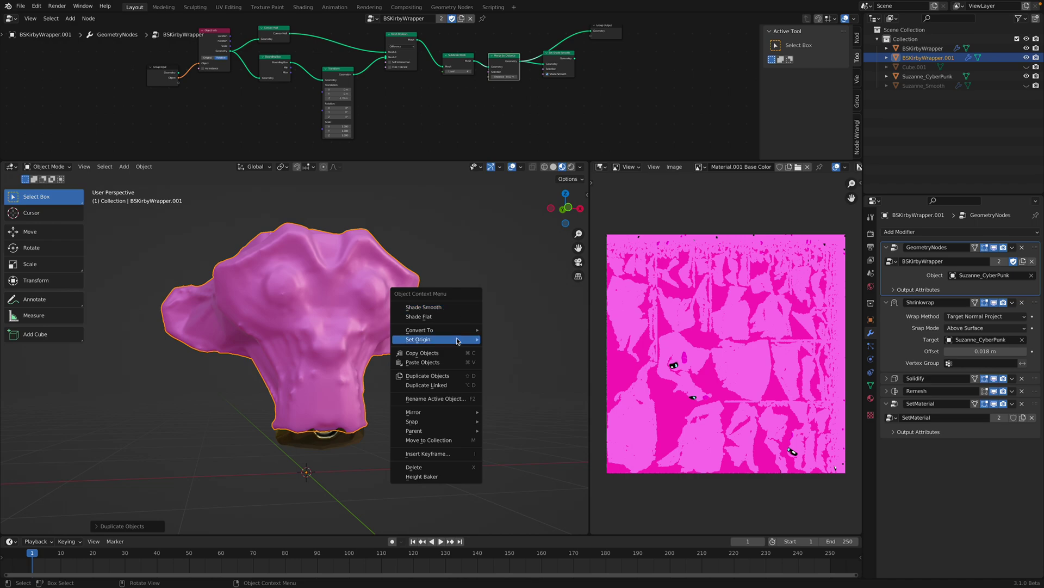
mouse_move(447, 333)
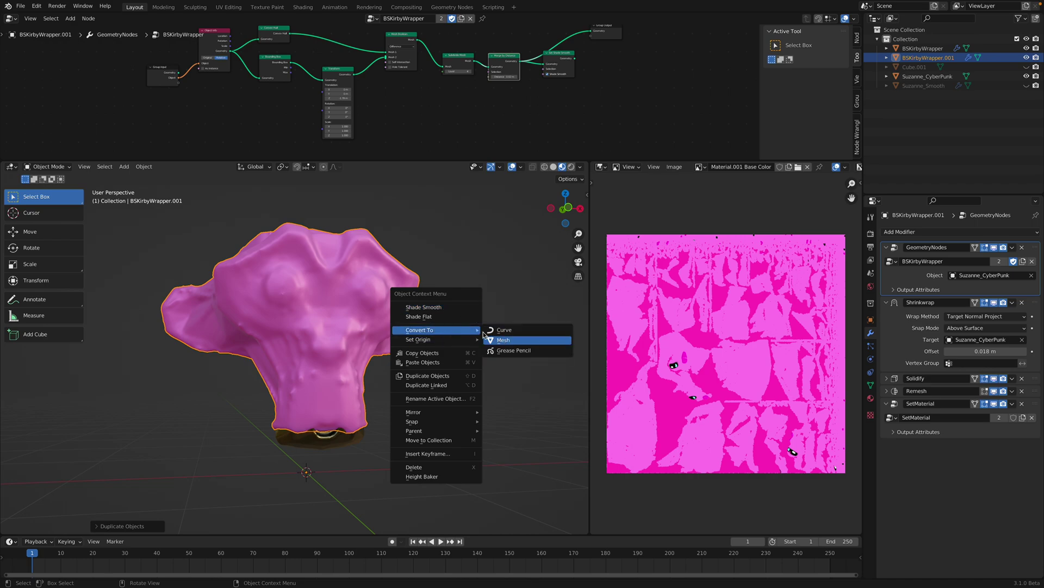
left_click(503, 339)
middle_click_drag(467, 291, 598, 283)
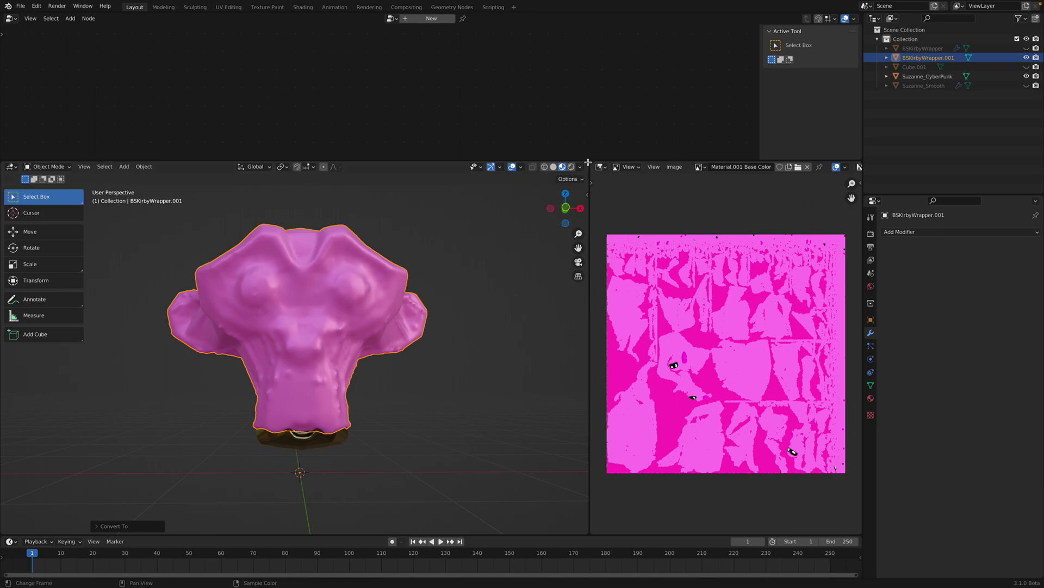
Step: Extend the 3D viewport over the image editor so it fills the full width
left_click_drag(588, 162, 631, 190)
middle_click_drag(599, 318, 562, 338, "shift")
scroll(562, 338, "down", 1)
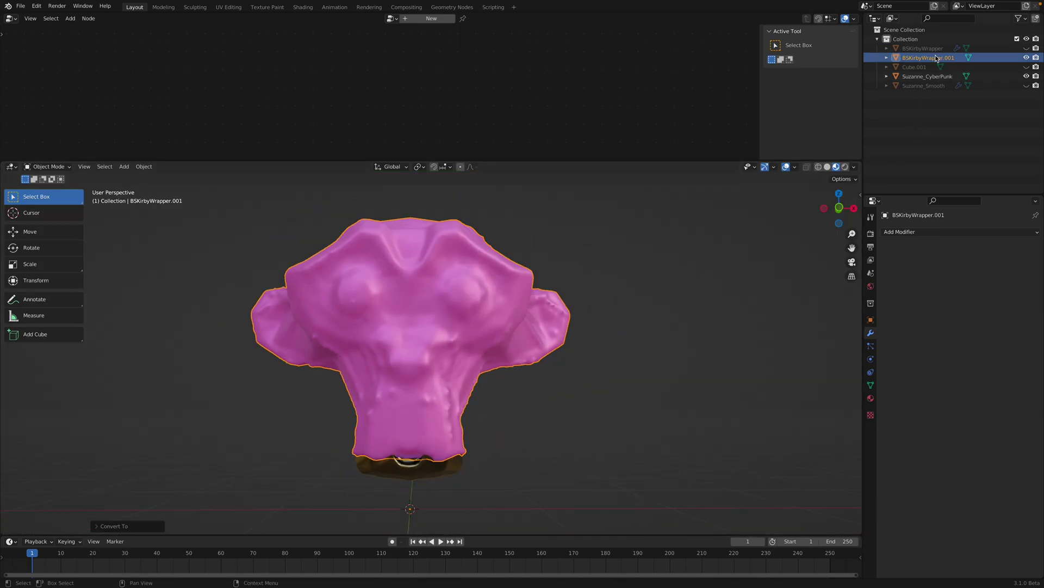
Step: Try moving the converted skin away from the monkey head, then cancel the move
middle_click_drag(468, 348, 485, 354)
key("g")
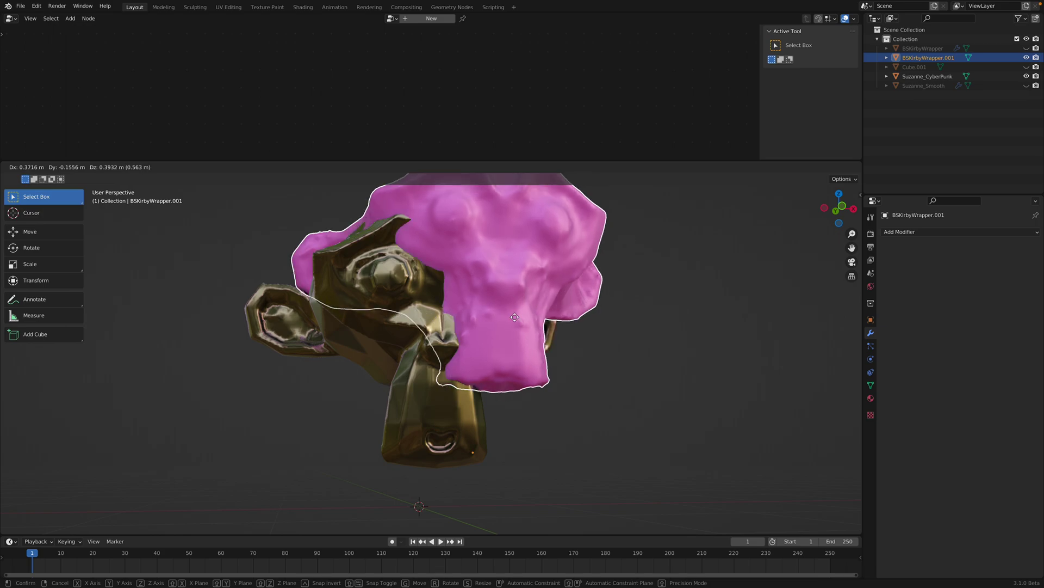
right_click(515, 318)
mouse_move(505, 330)
middle_mouse_down()
mouse_move(529, 297)
mouse_move(522, 332)
mouse_move(495, 343)
middle_mouse_up()
Step: Switch the converted skin to Sculpt Mode and set the Cloth Filter type to Inflate
left_click(52, 166)
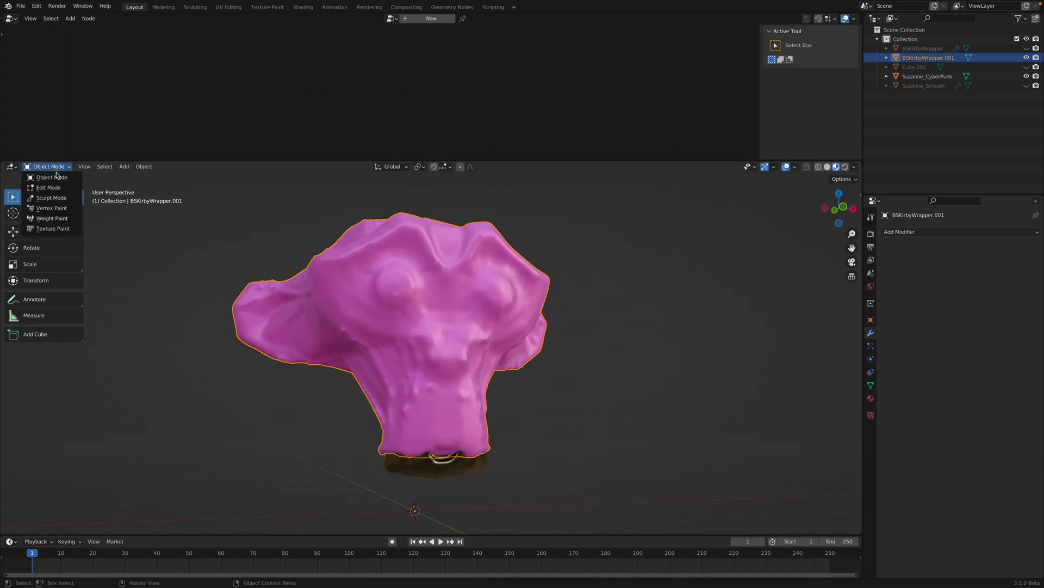
left_click(51, 198)
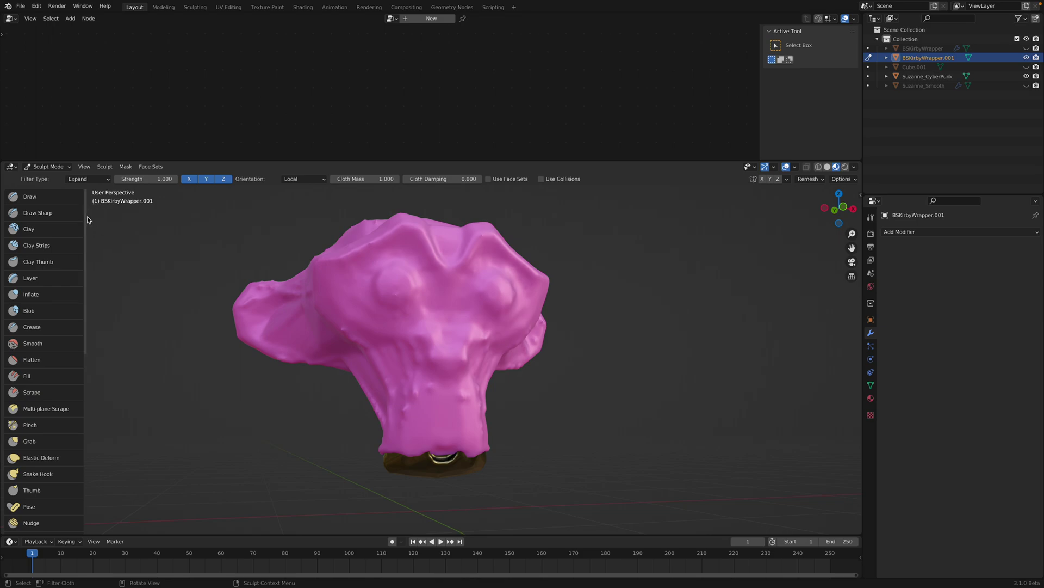
scroll(54, 446, "down", 15)
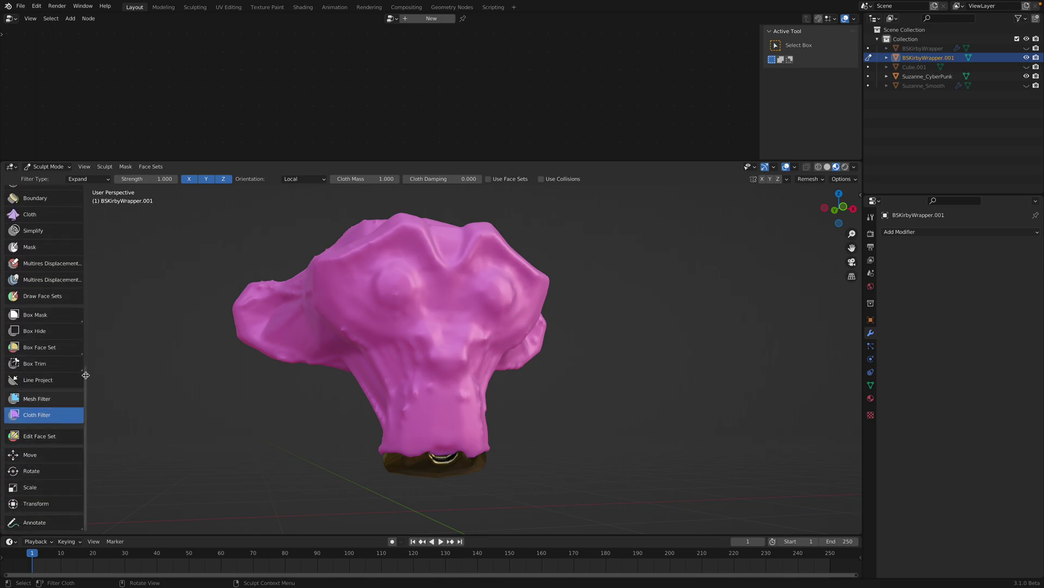
left_click(86, 181)
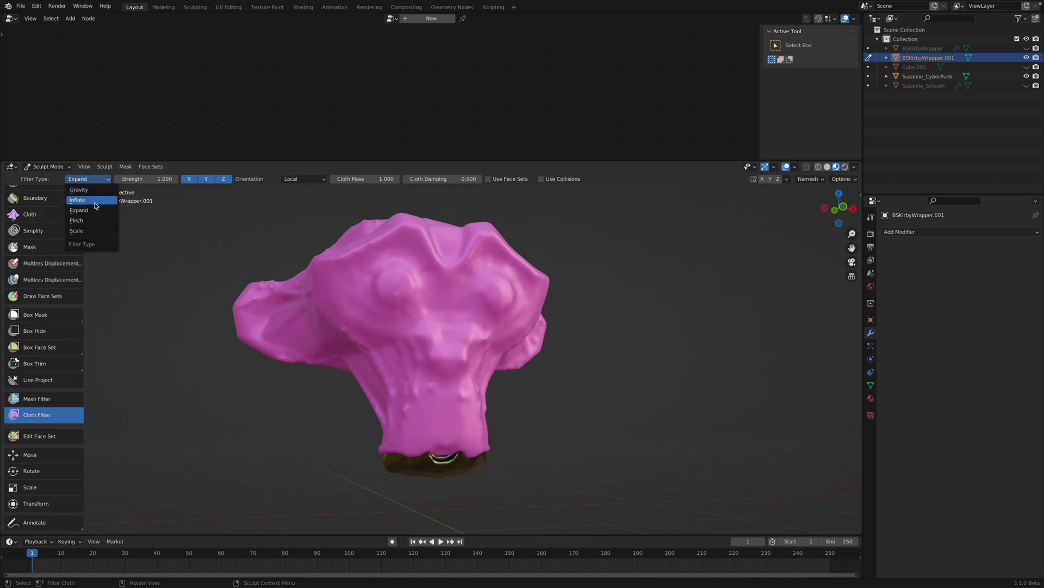
left_click(94, 202)
key("t")
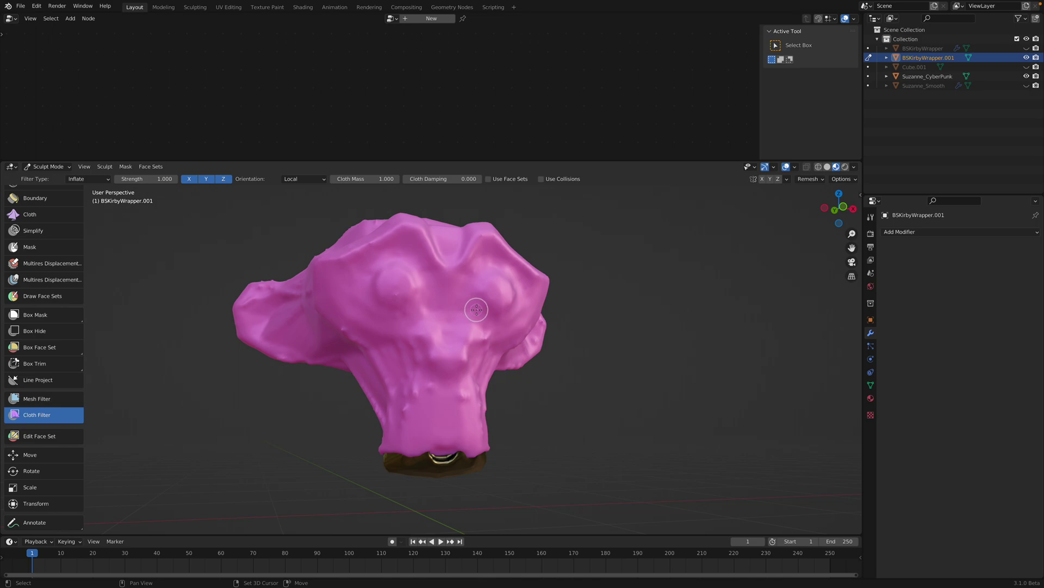
Step: Try inflating the skin with short Cloth Filter strokes from several viewing angles
left_click_drag(478, 310, 459, 305)
middle_click_drag(459, 305, 441, 367)
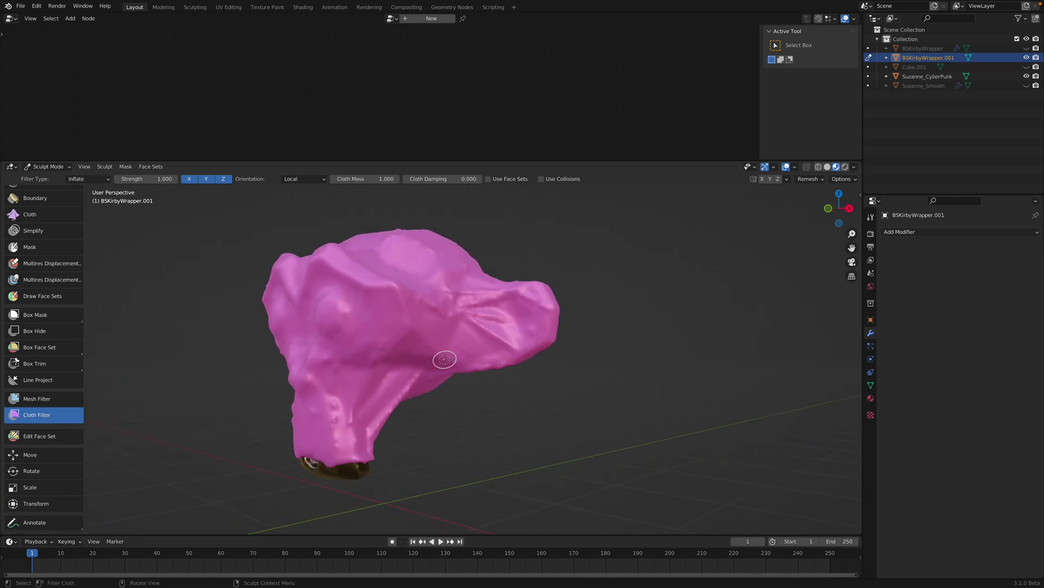
left_click_drag(445, 359, 448, 360)
middle_click_drag(444, 367, 493, 340)
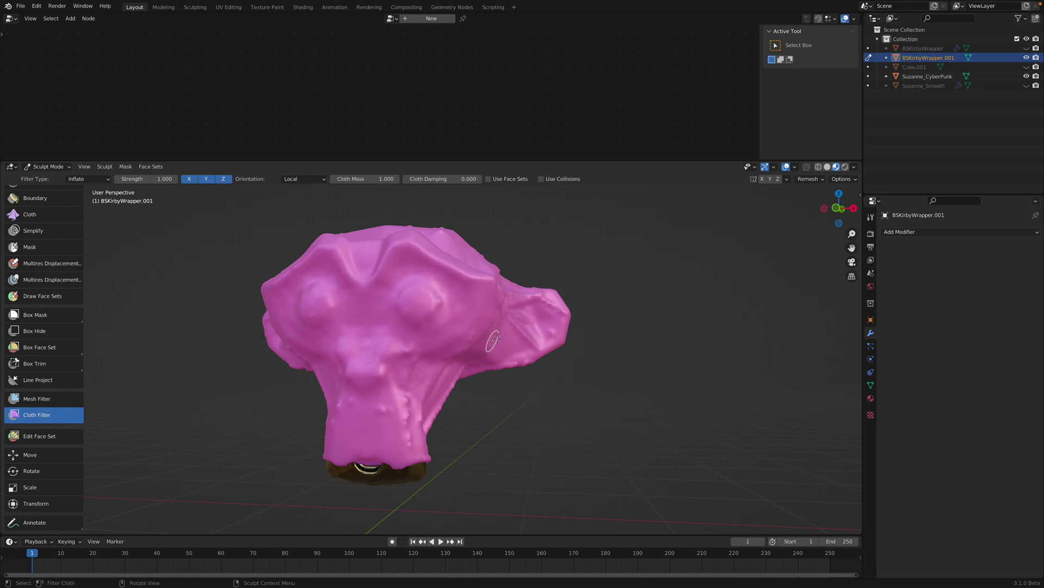
left_click_drag(511, 336, 530, 340)
middle_click_drag(529, 340, 454, 343)
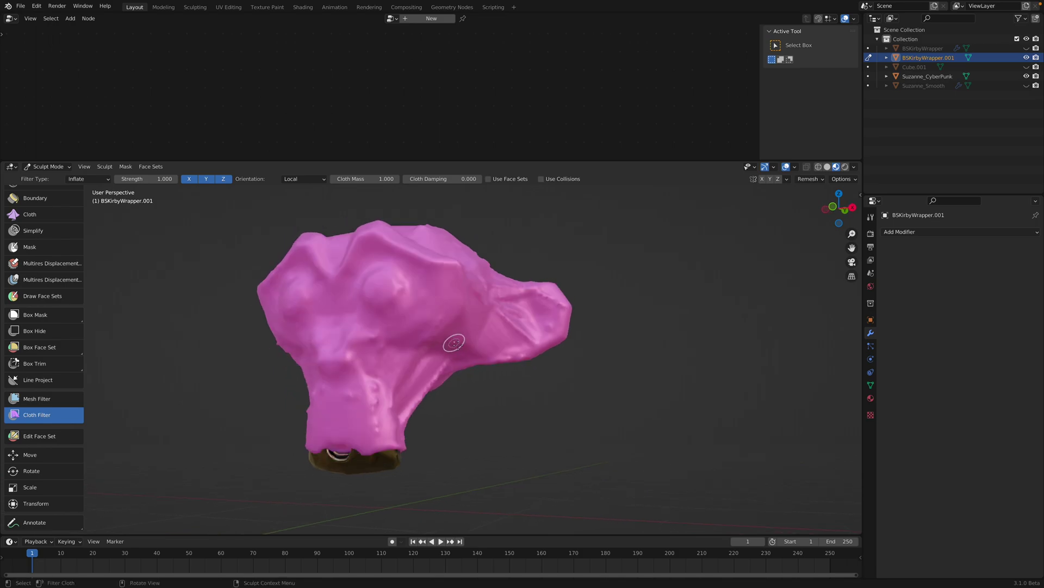
Step: Undo the strong Cloth Filter inflation and apply a slighter inflation to the skin
left_click_drag(474, 343, 457, 341)
key("ctrl+z")
mouse_move(457, 342)
middle_mouse_down()
mouse_move(470, 348)
mouse_move(413, 323)
mouse_move(454, 344)
middle_mouse_up()
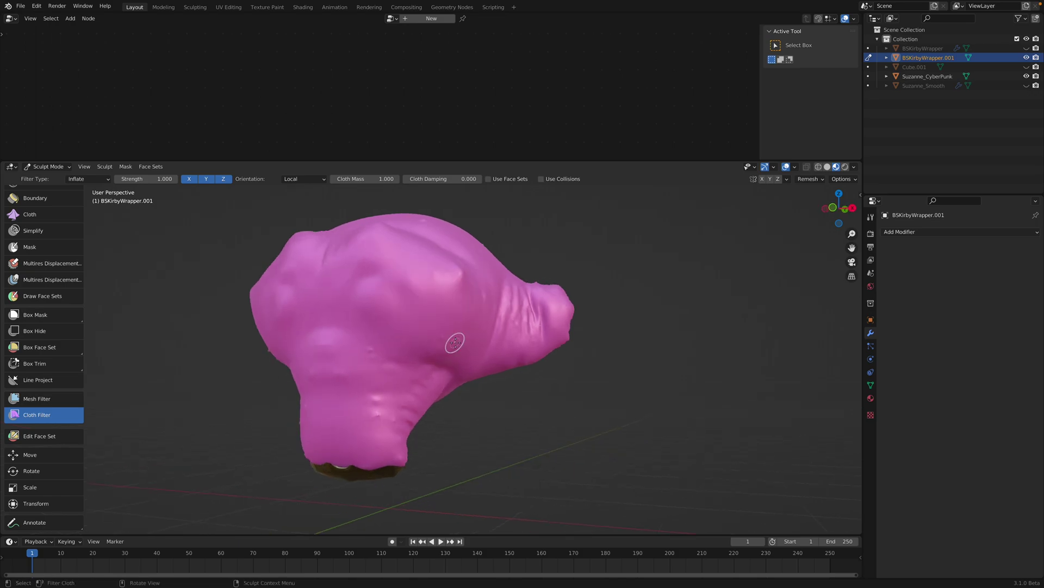
key("ctrl+z")
left_click_drag(457, 343, 454, 343)
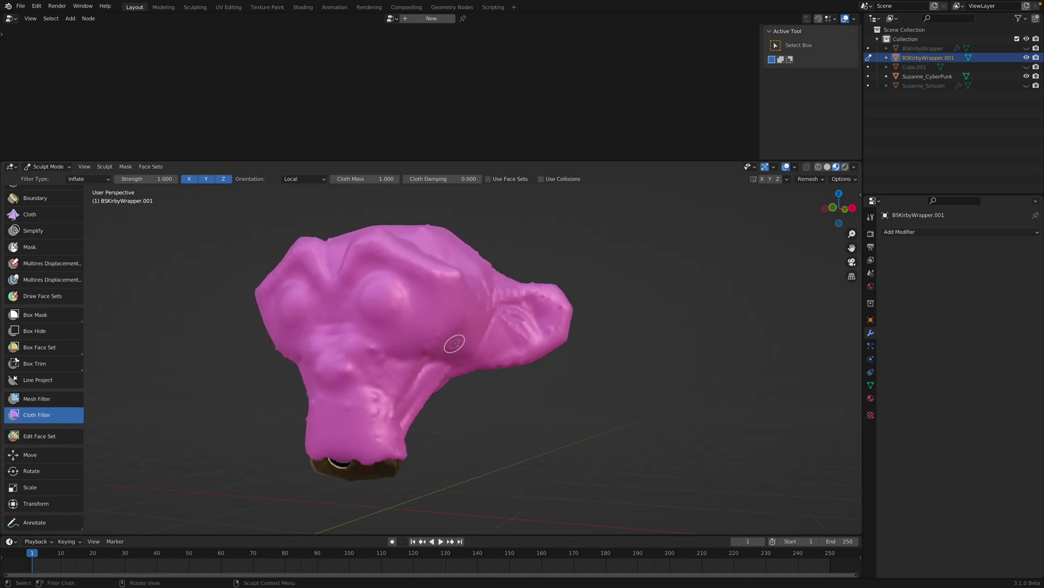
Step: Set the Cloth Filter type to Expand, try it on the skin and undo the result
left_click(93, 181)
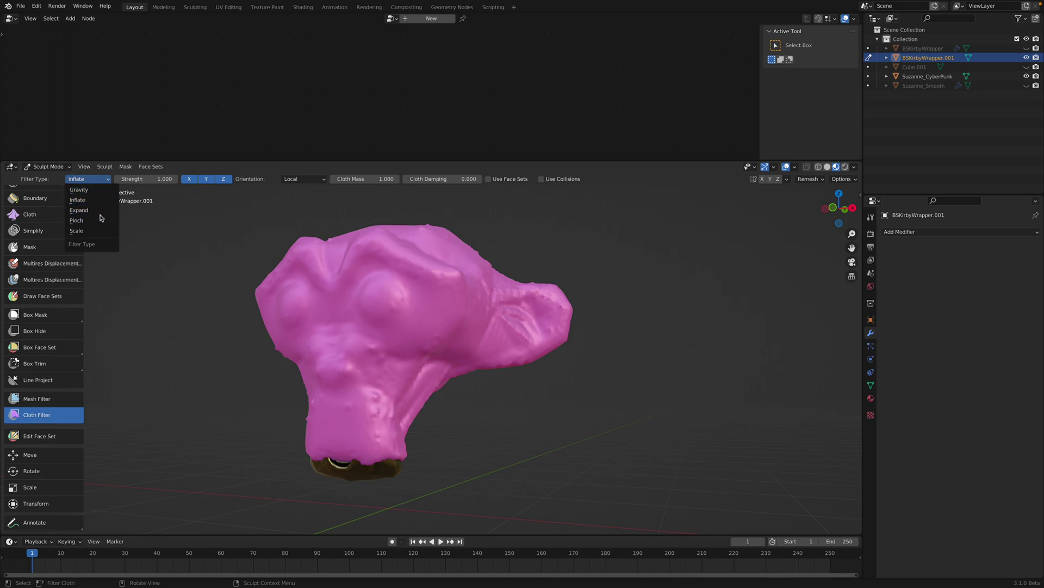
left_click(97, 210)
left_click_drag(476, 353, 472, 349)
key("ctrl+z")
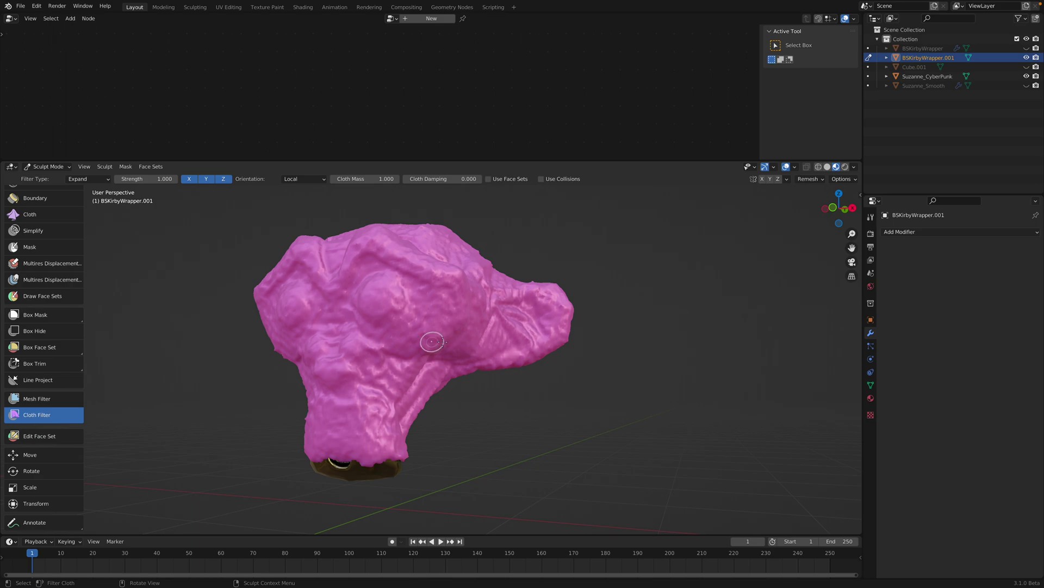
key("ctrl+z")
Step: Return the sculpted skin to Object Mode and save the file
mouse_move(433, 342)
middle_mouse_down()
mouse_move(477, 345)
mouse_move(384, 335)
middle_mouse_up()
left_click(48, 167)
left_click(46, 181)
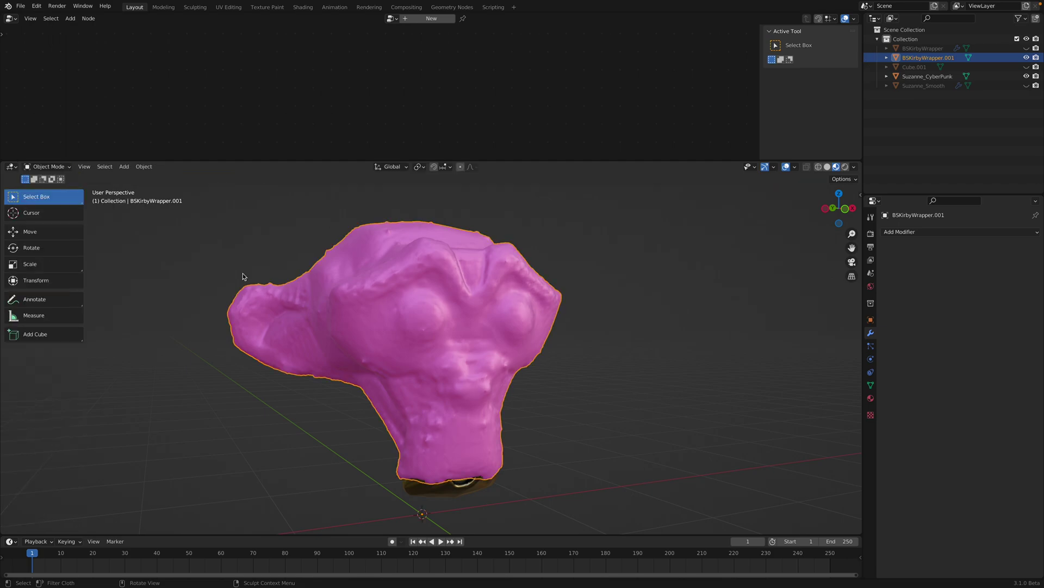
mouse_move(283, 261)
middle_mouse_down()
mouse_move(709, 301)
mouse_move(629, 378)
middle_mouse_up()
scroll(557, 357, "up", 3)
key("ctrl+s")
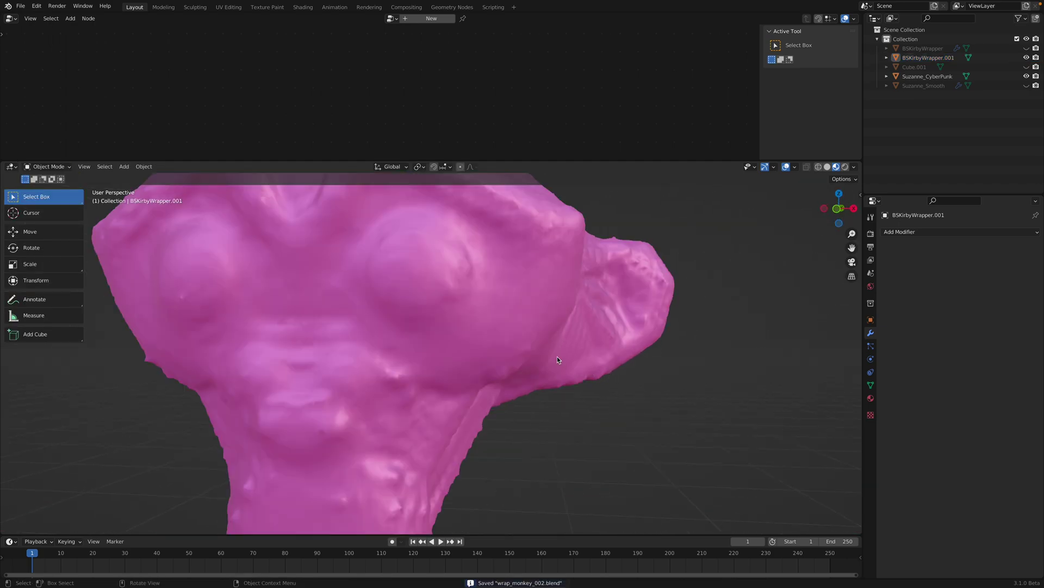
Step: Examine the skin's mesh in Wireframe and Solid shading, then restore Material Preview shading
scroll(526, 342, "down", 3)
middle_click_drag(510, 349, 522, 340)
key("z")
left_click(492, 340)
key("z")
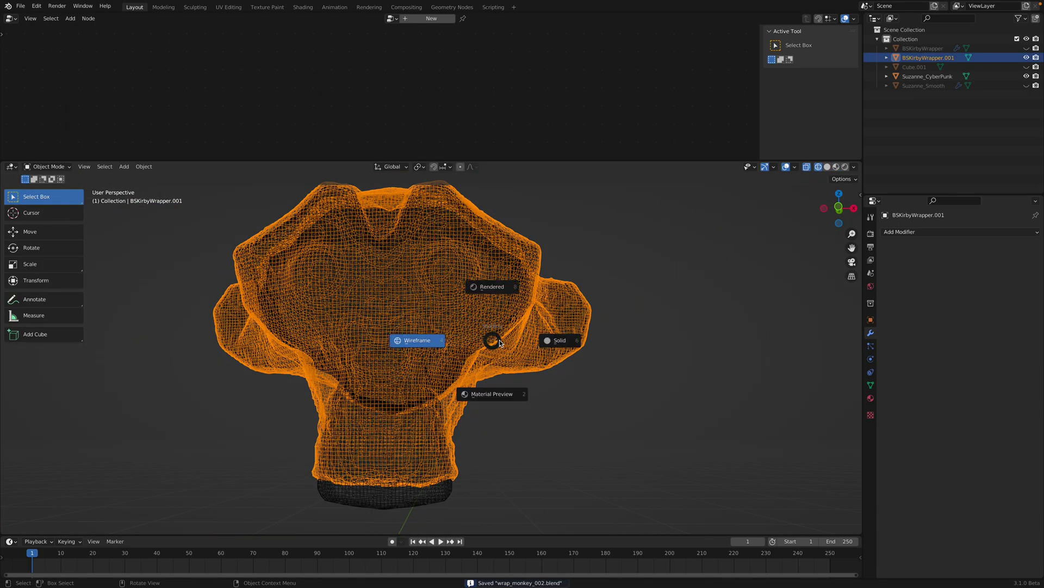
left_click(504, 340)
key("z")
left_click(558, 341)
scroll(517, 348, "down", 1)
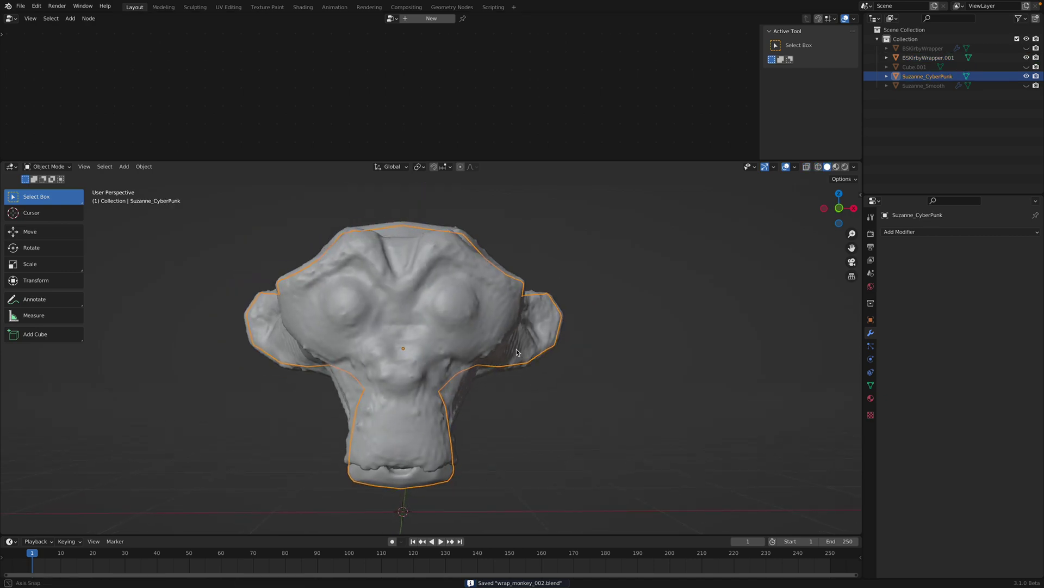
left_click(836, 167)
middle_click_drag(509, 335, 414, 327)
Step: Save the file, switch BSKirbyWrapper.001 to Texture Paint mode and open the brush colour picker
key("ctrl+s")
left_click(481, 338)
left_click(48, 167)
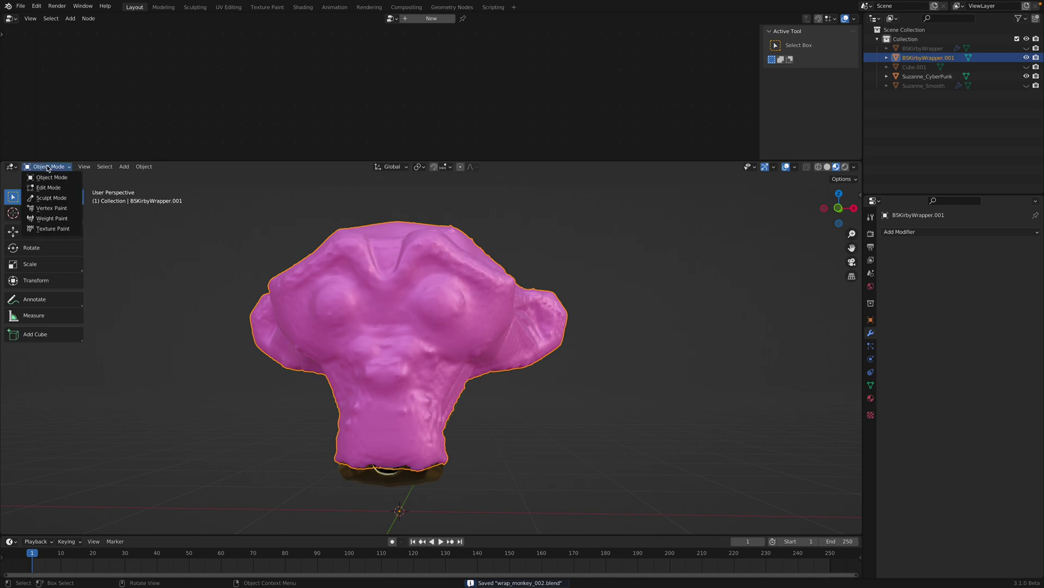
left_click(55, 229)
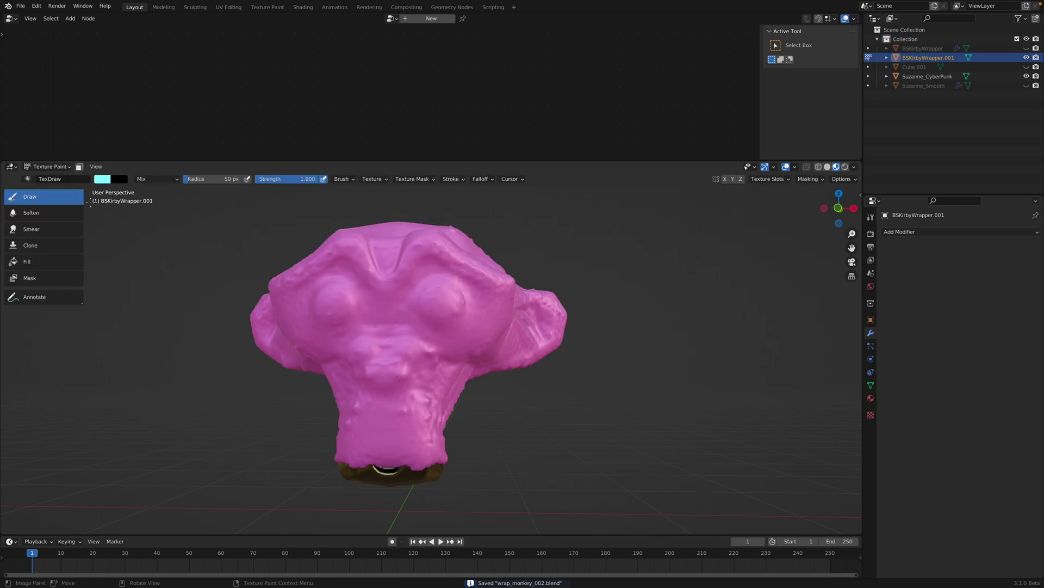
left_click(103, 179)
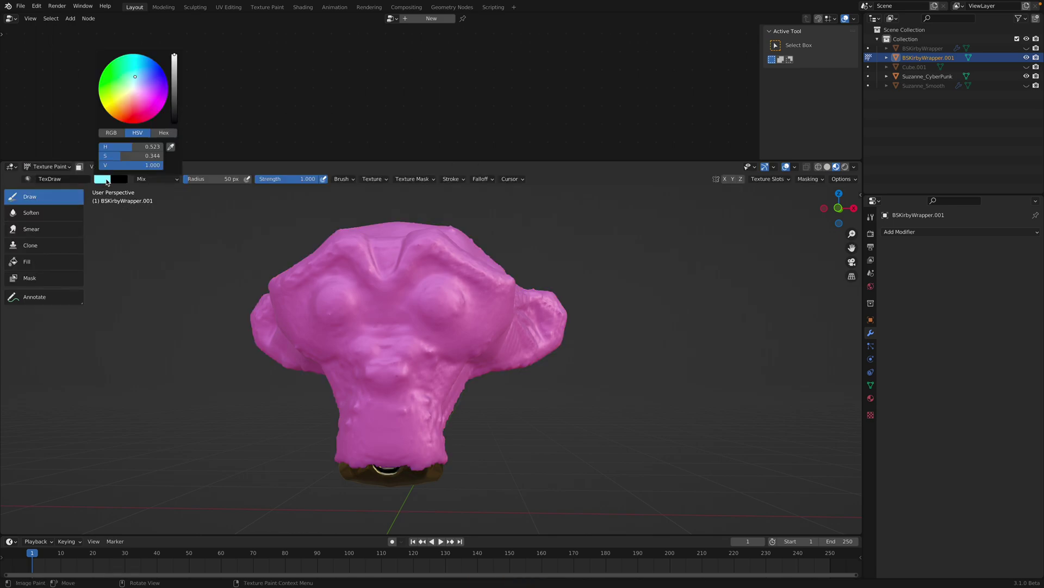
middle_click_drag(478, 283, 493, 284)
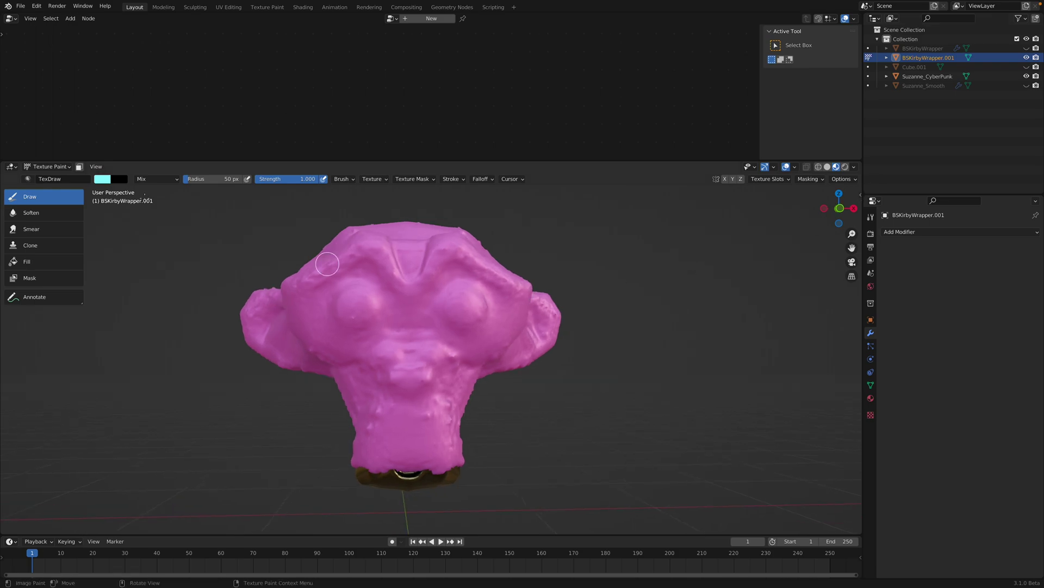
Step: Select all of the skin's geometry in Edit Mode and unwrap it with Smart UV Project at a 66° angle limit
left_click(52, 166)
left_click(49, 188)
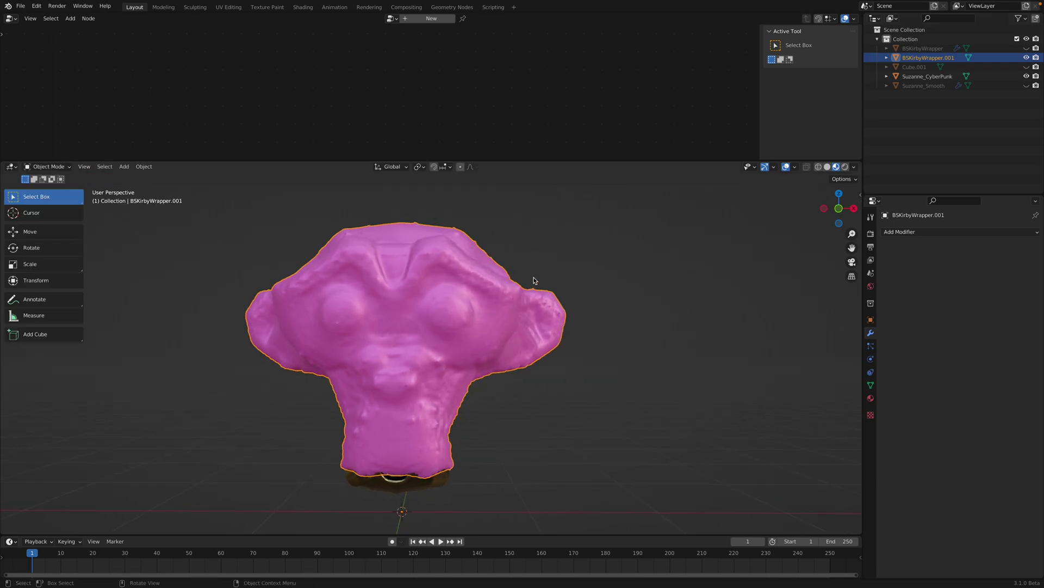
key("Tab")
key("Tab")
key("a")
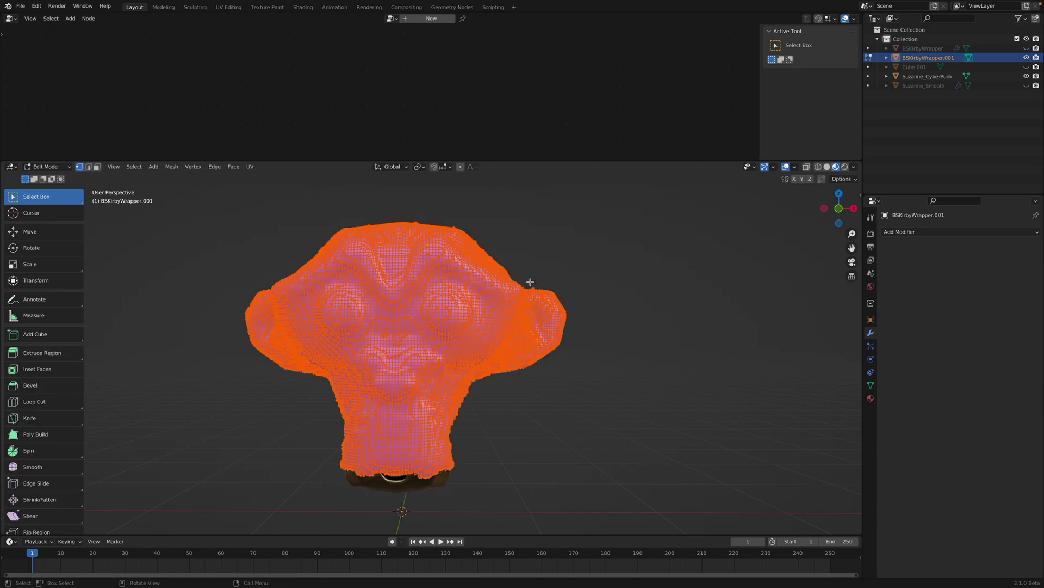
key("F3")
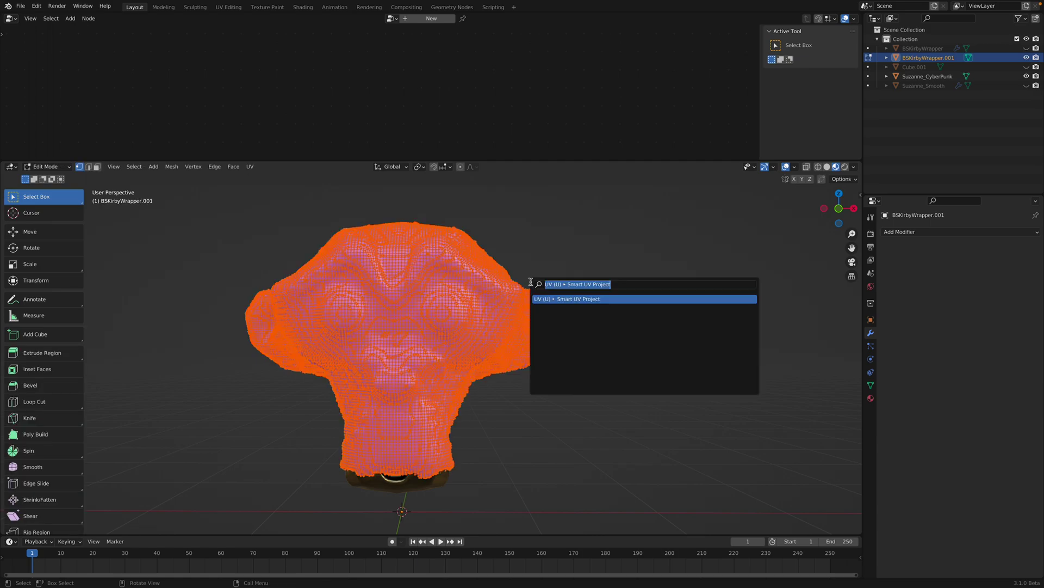
key("Return")
left_click(531, 355)
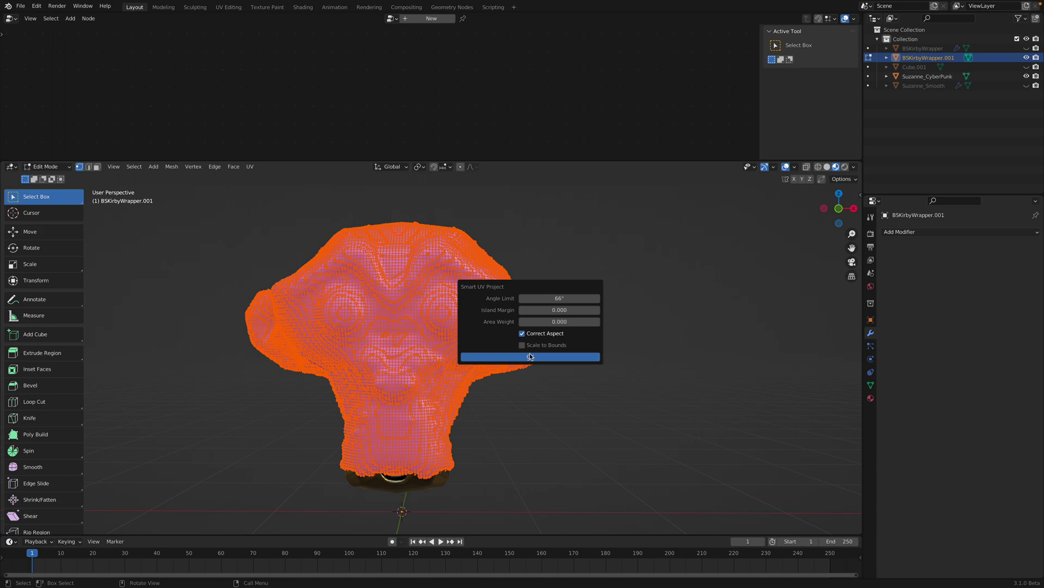
Step: Put the unwrapped skin back into Texture Paint mode
left_click(48, 167)
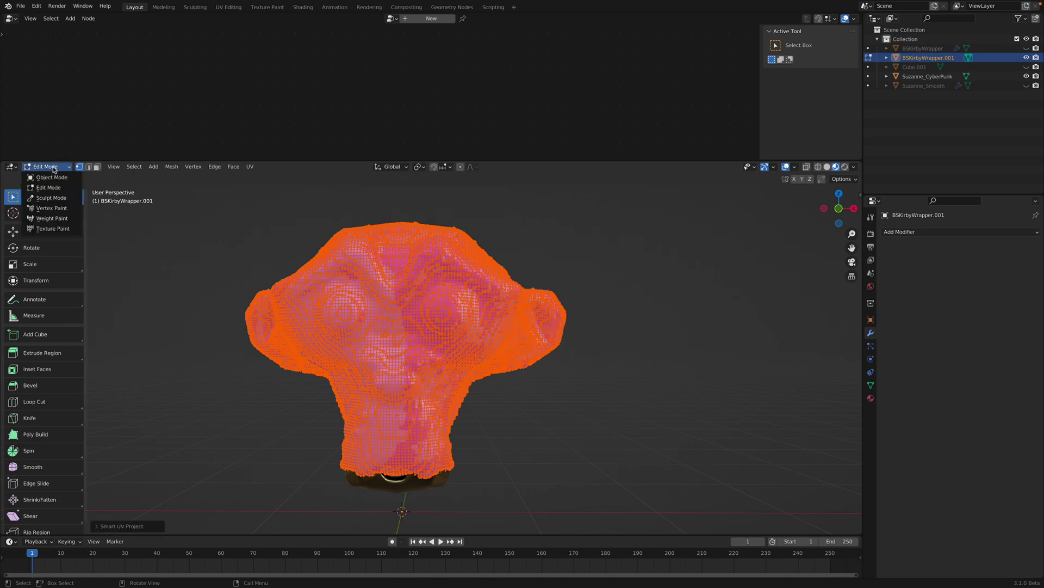
left_click(51, 227)
middle_click_drag(455, 341, 476, 338)
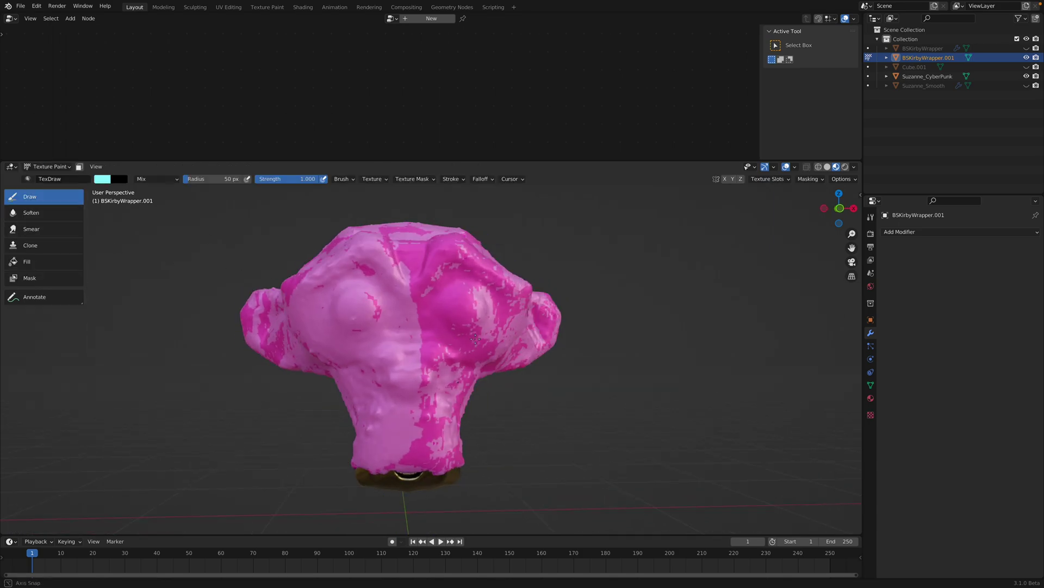
Step: Show Material.001's nodes in the Shader Editor and delete the image texture feeding its Base Color
left_click(871, 399)
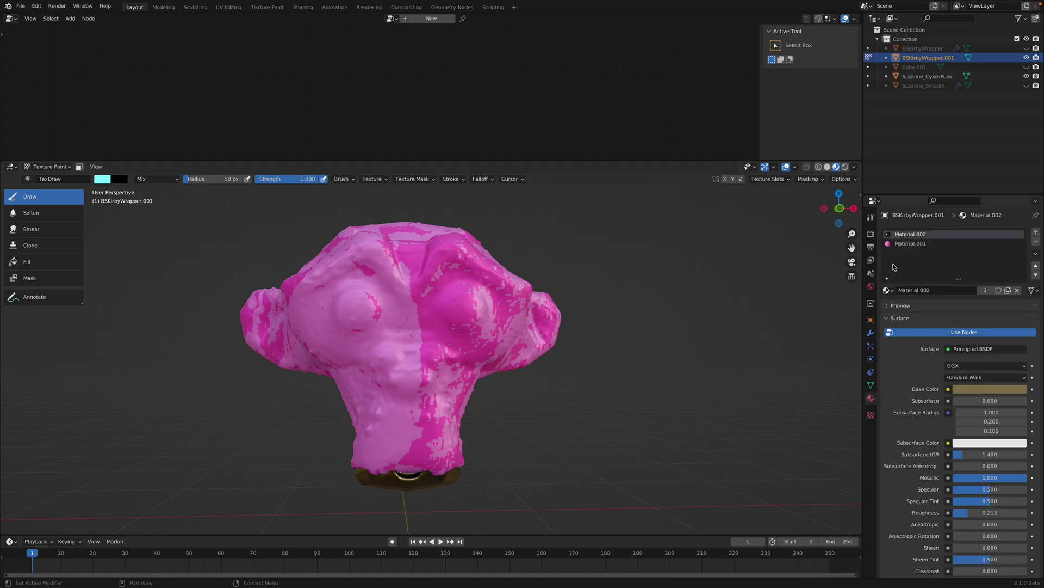
left_click(901, 244)
left_click(11, 18)
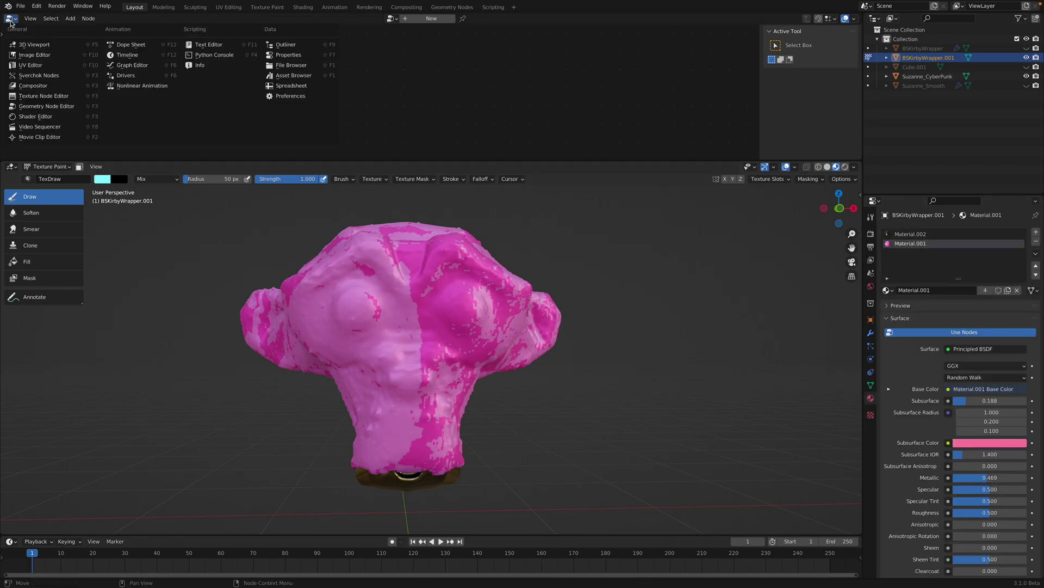
left_click(37, 116)
scroll(319, 107, "down", 3)
middle_click_drag(320, 107, 317, 139)
scroll(317, 140, "up", 4)
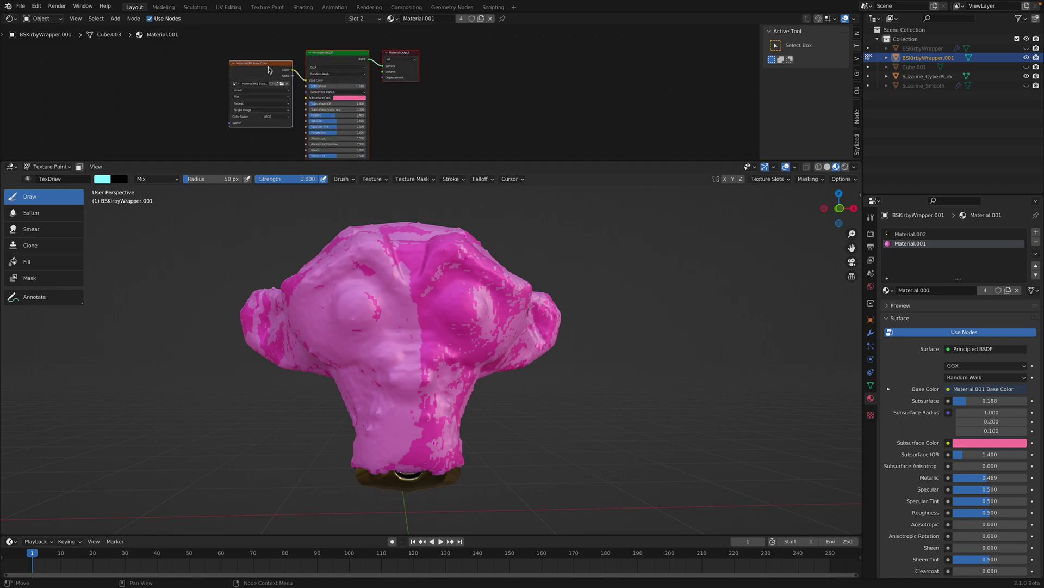
left_click(283, 82)
key("x")
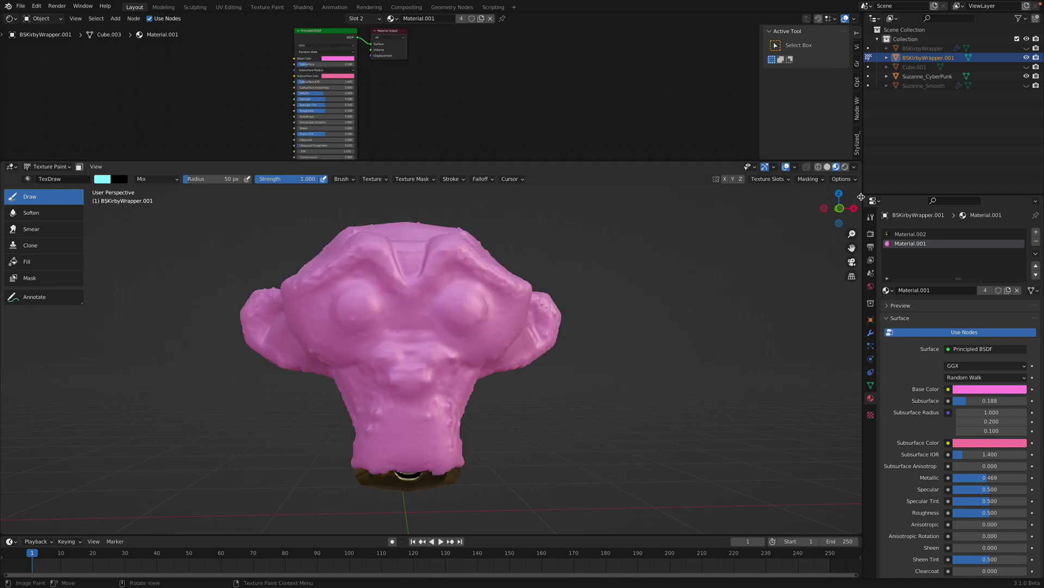
Step: Add a Base Color texture paint slot to Material.001 with a light pink fill of hue 0.844, saturation 0.457 and value 1.000
left_click(861, 194)
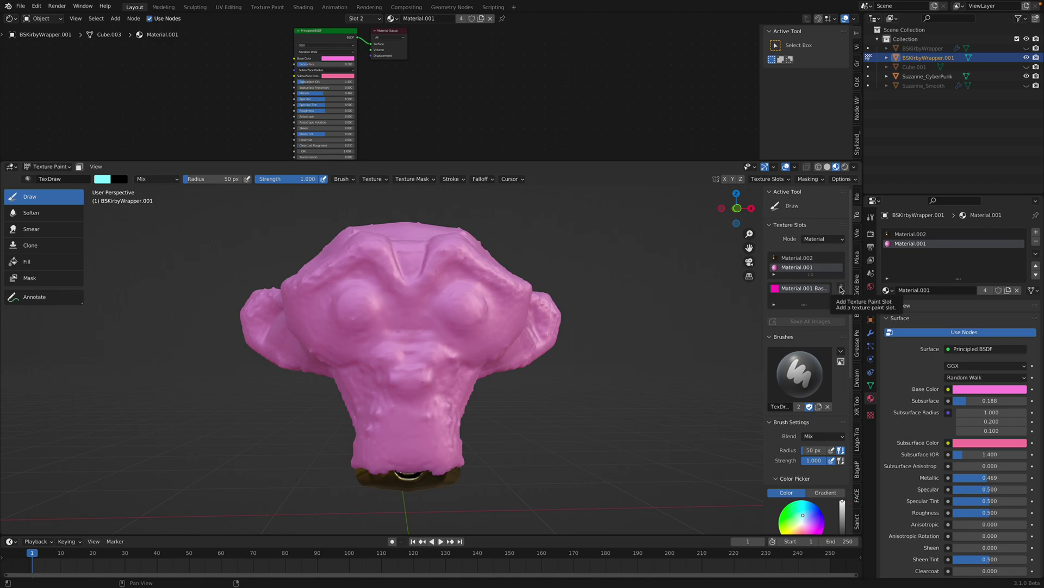
left_click_drag(764, 280, 731, 280)
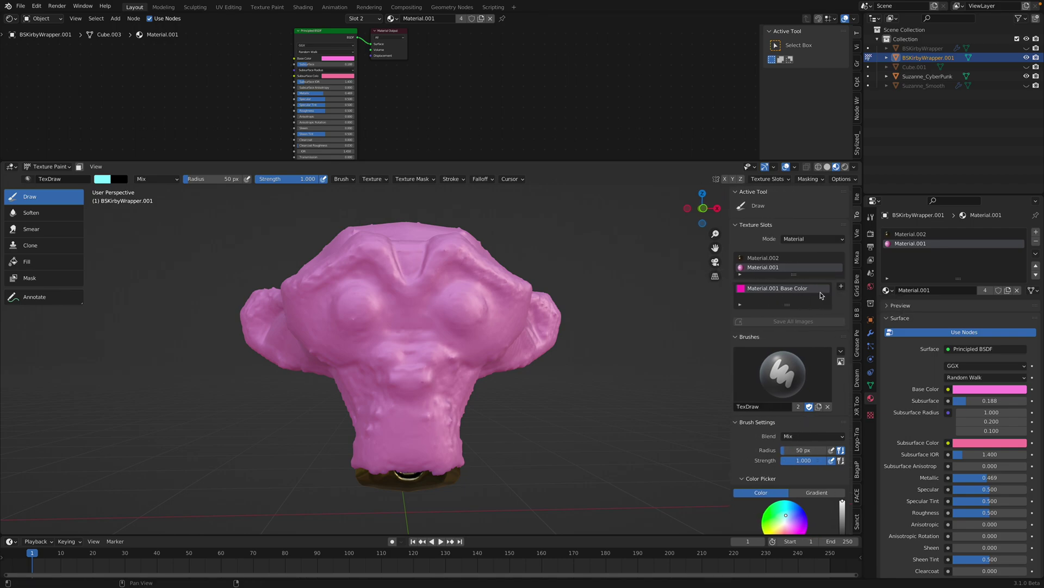
left_click(841, 289)
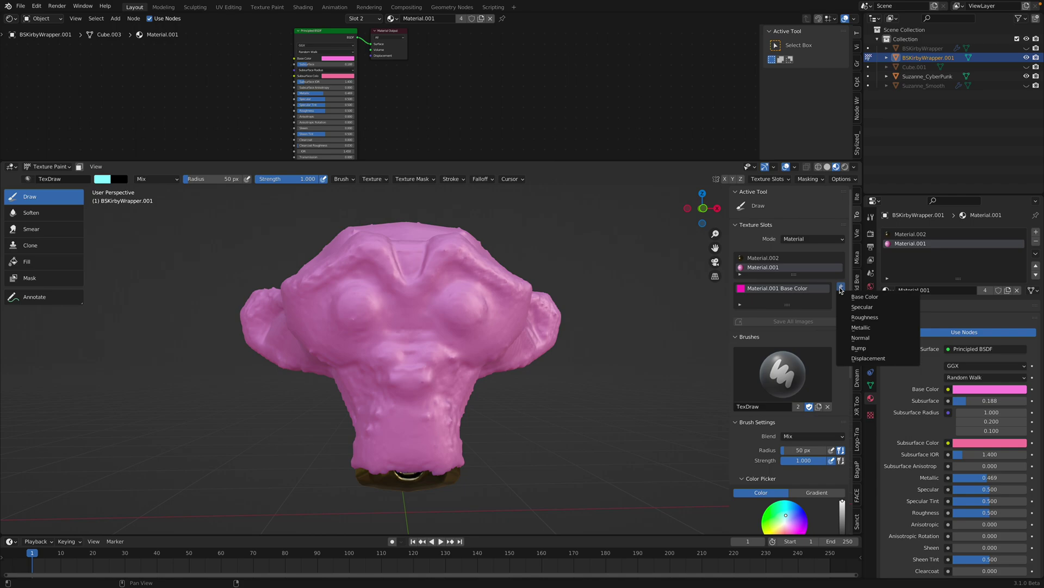
left_click(852, 299)
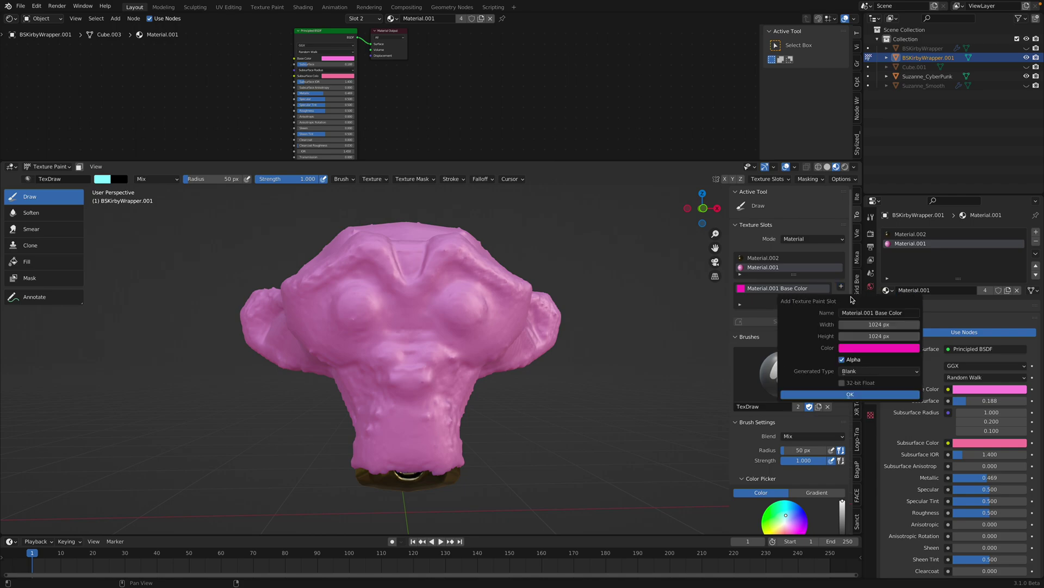
left_click(865, 348)
left_click_drag(884, 271, 892, 255)
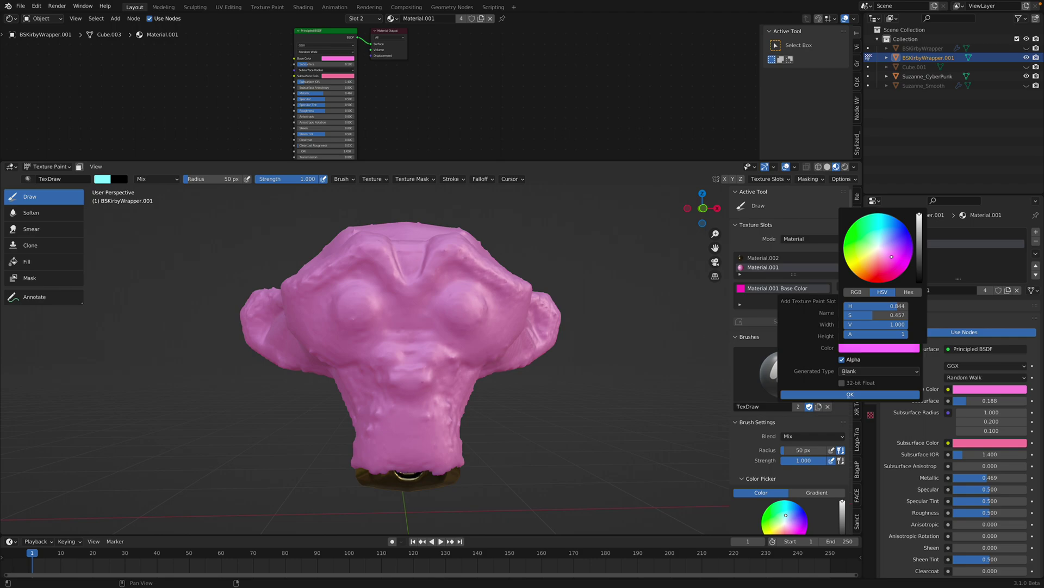
left_click(850, 395)
Step: Set the Draw brush colour to black
middle_click_drag(535, 340, 457, 358)
middle_click_drag(319, 327, 322, 310)
scroll(343, 321, "up", 2)
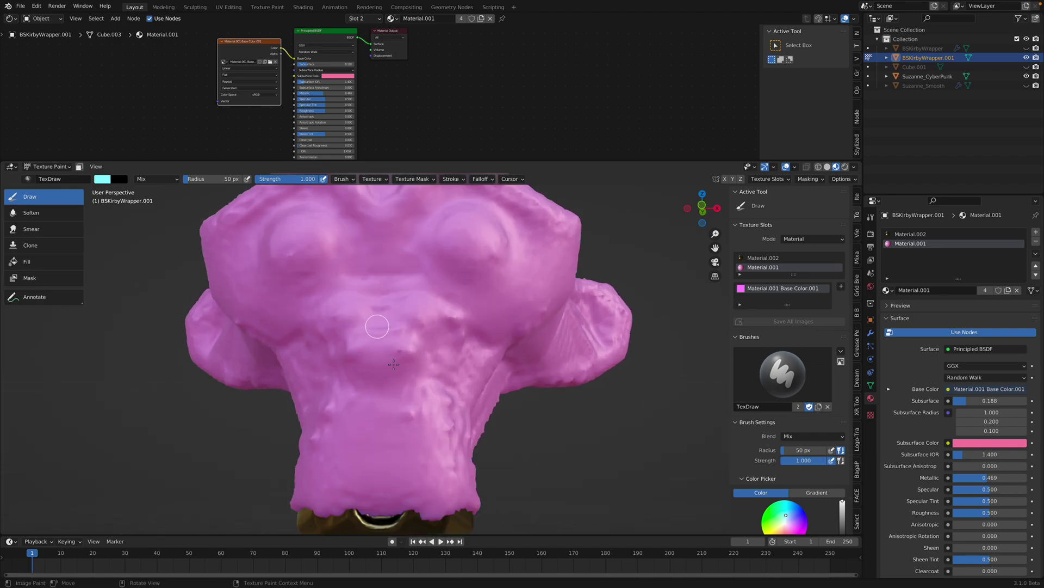
middle_click_drag(400, 344, 402, 351)
left_click(103, 178)
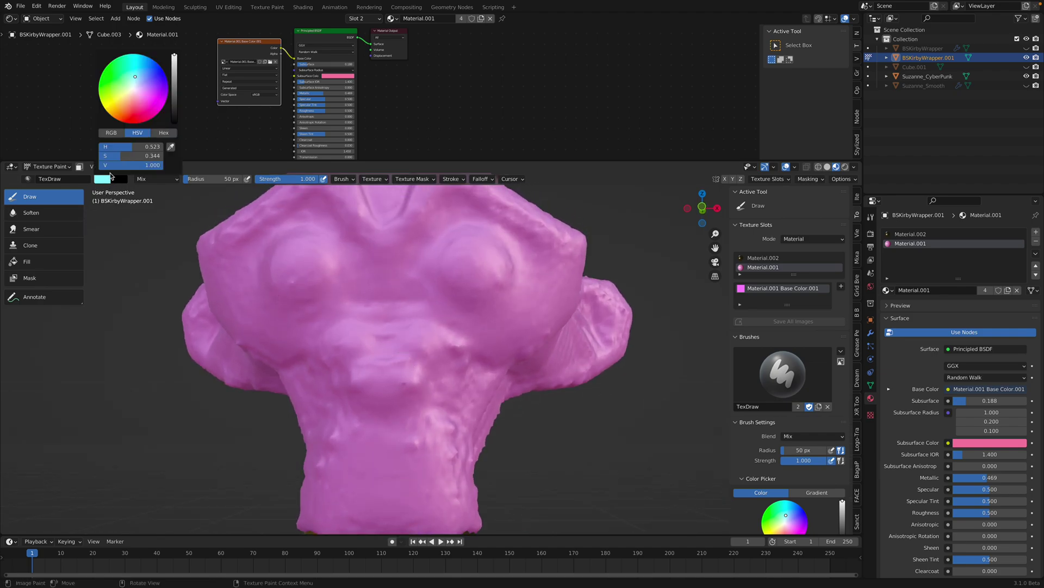
left_click_drag(174, 108, 174, 124)
Step: Paint two upright black oval eyes side by side on the lower front of the skin, just above its ragged hem
middle_click_drag(553, 497, 522, 420)
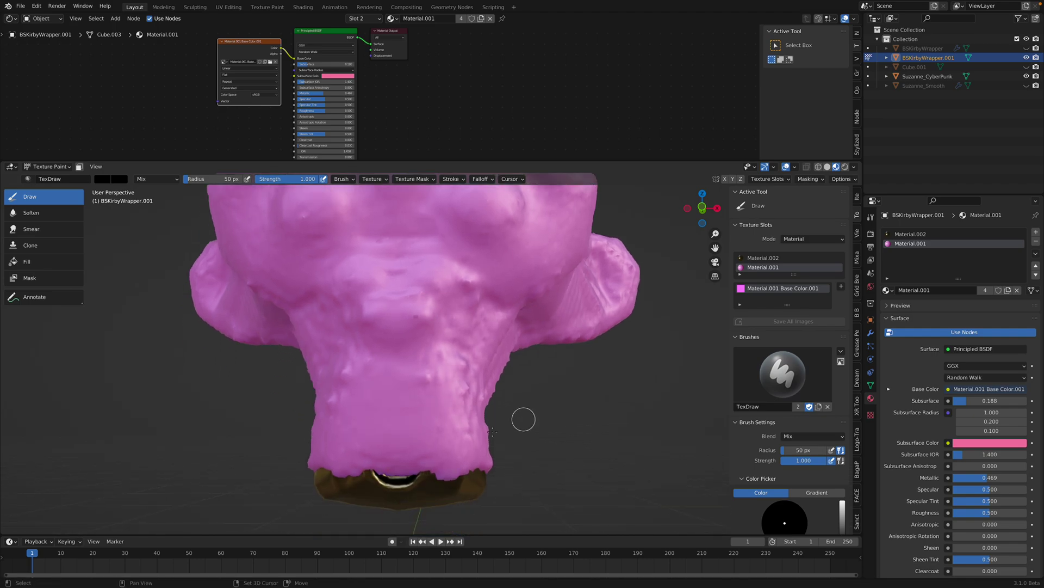
scroll(490, 408, "down", 3)
middle_click_drag(465, 397, 443, 439)
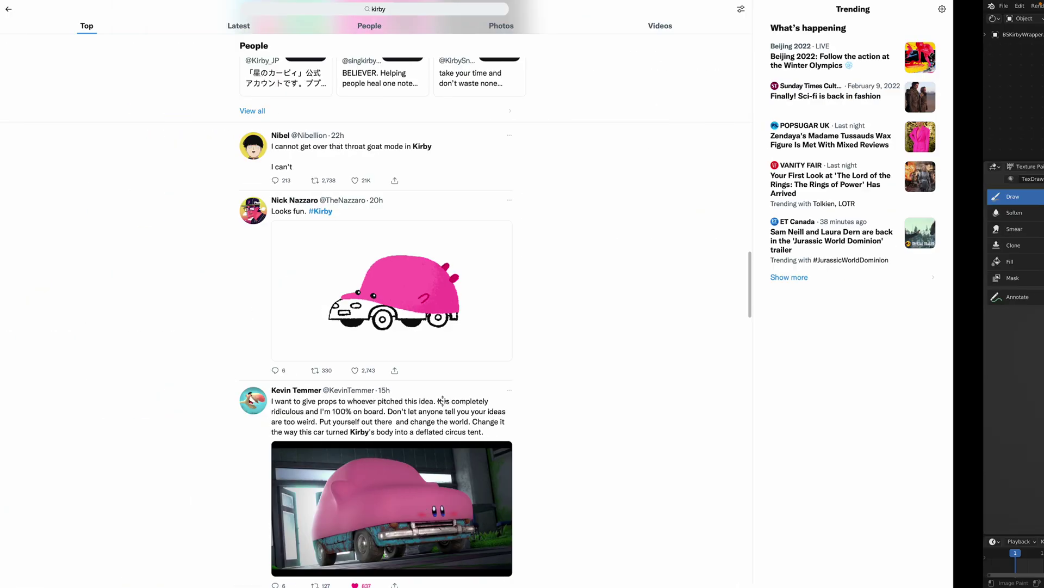
scroll(463, 370, "up", 6)
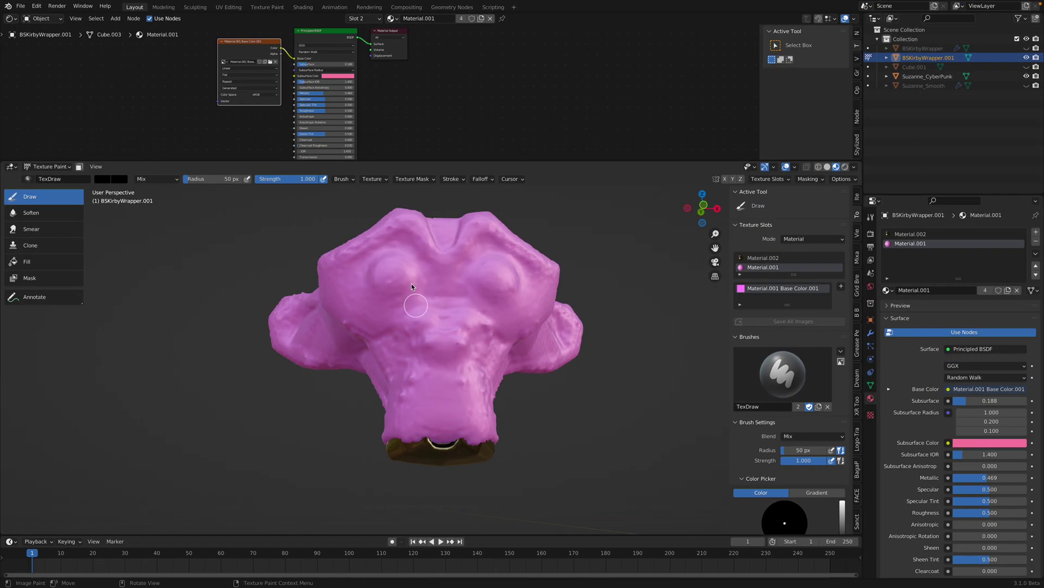
scroll(445, 362, "up", 3)
middle_click_drag(447, 408, 430, 344, "shift")
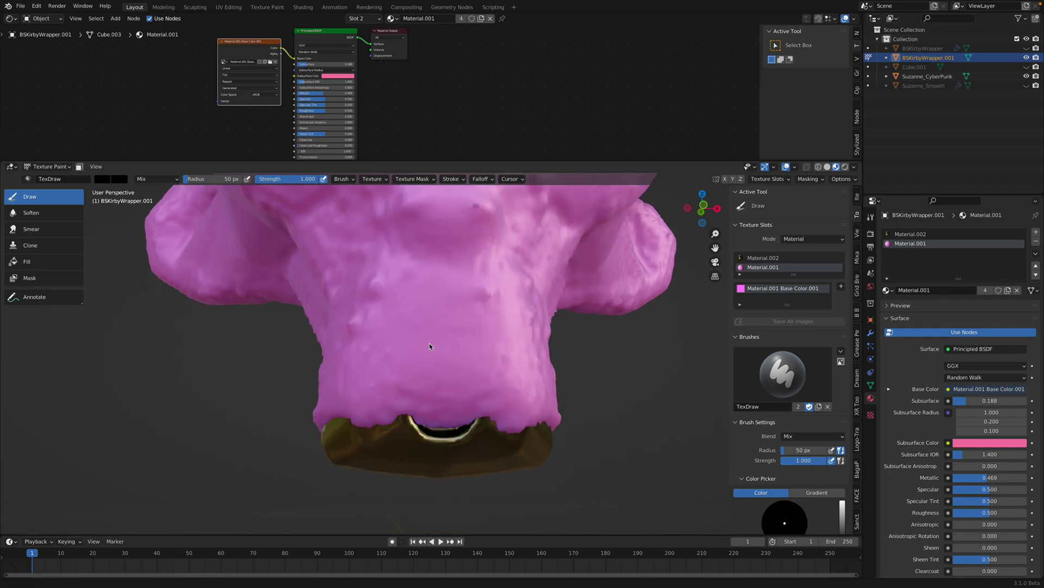
scroll(381, 351, "up", 2)
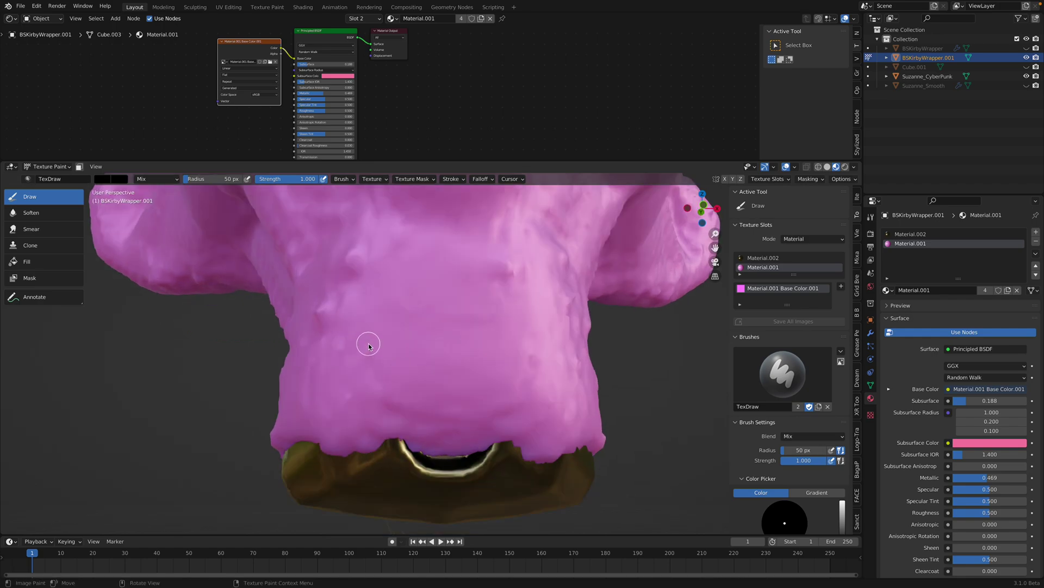
mouse_move(374, 342)
left_mouse_down()
mouse_move(377, 354)
mouse_move(373, 334)
left_mouse_up()
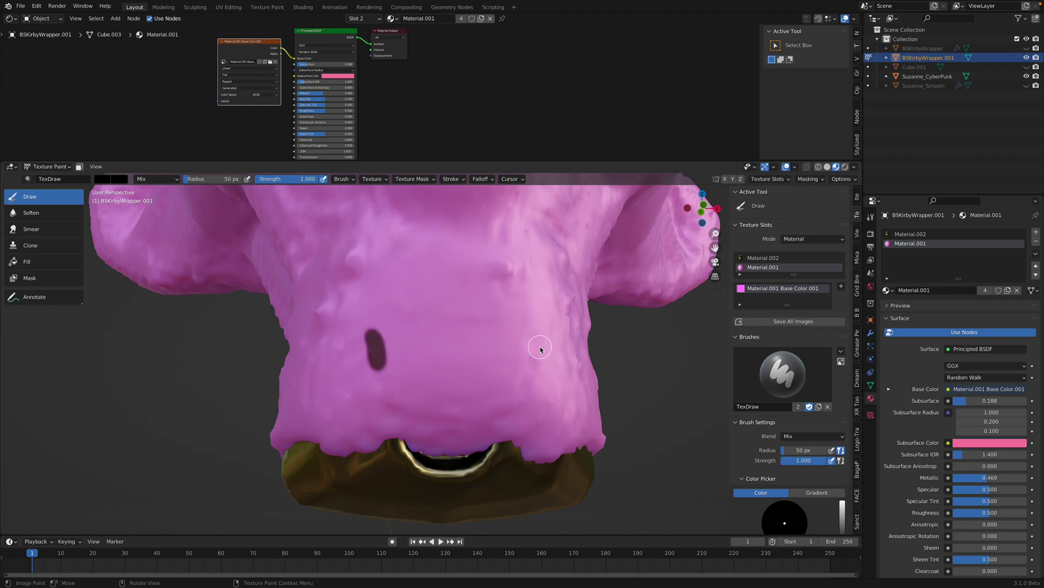
mouse_move(540, 350)
left_mouse_down()
mouse_move(539, 365)
mouse_move(535, 337)
mouse_move(533, 359)
left_mouse_up()
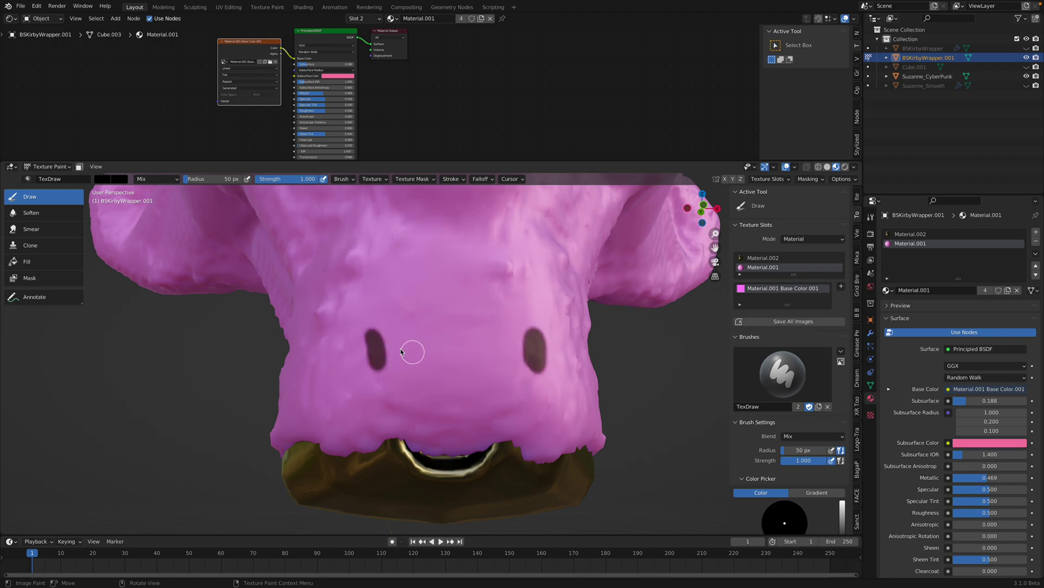
mouse_move(371, 335)
left_mouse_down()
mouse_move(376, 360)
mouse_move(371, 329)
mouse_move(370, 337)
left_mouse_up()
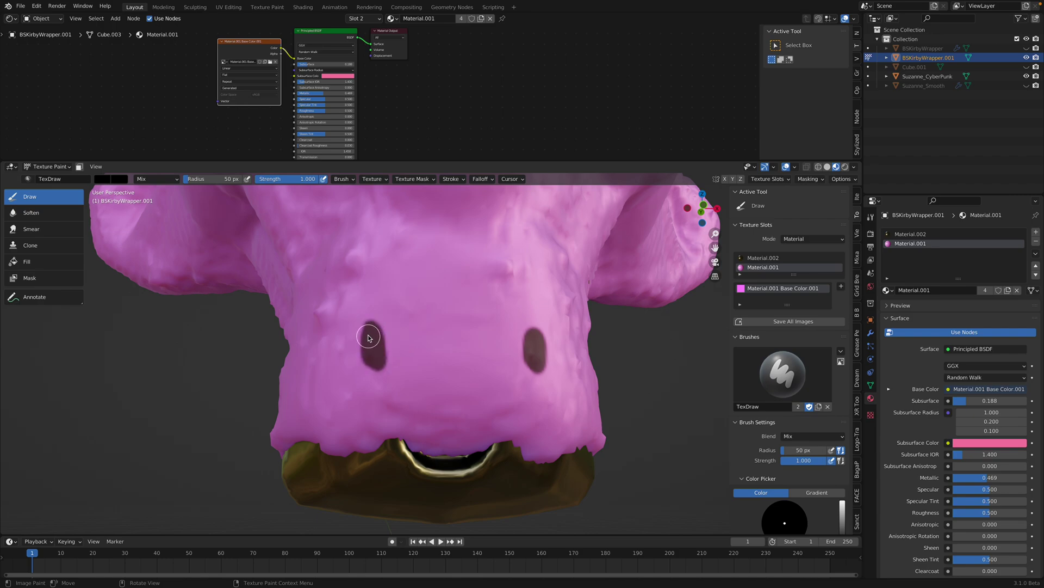
Step: Switch the brush to white and paint a small highlight in the upper part of each eye
scroll(476, 341, "up", 2)
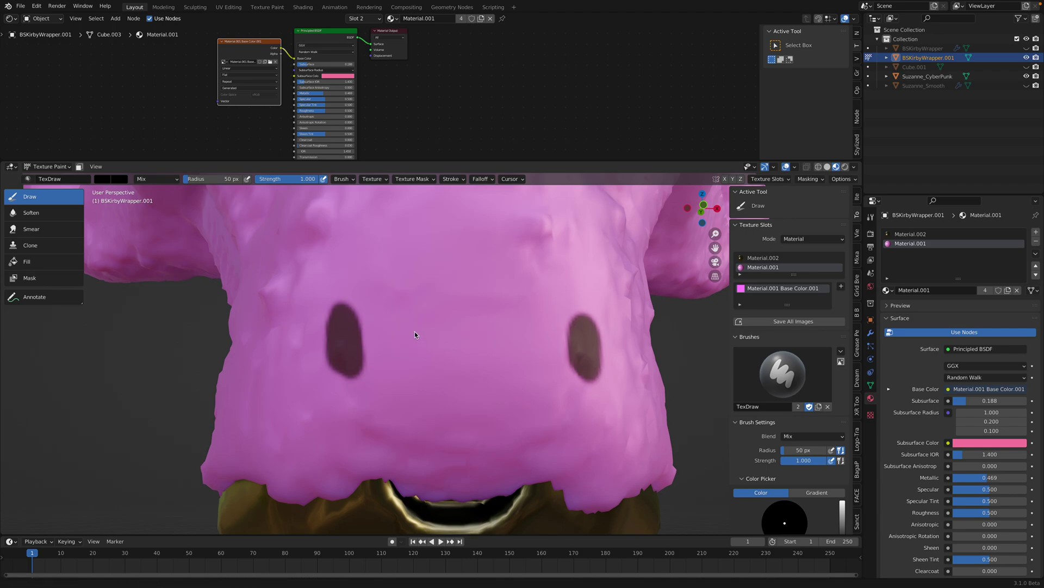
right_click(365, 274)
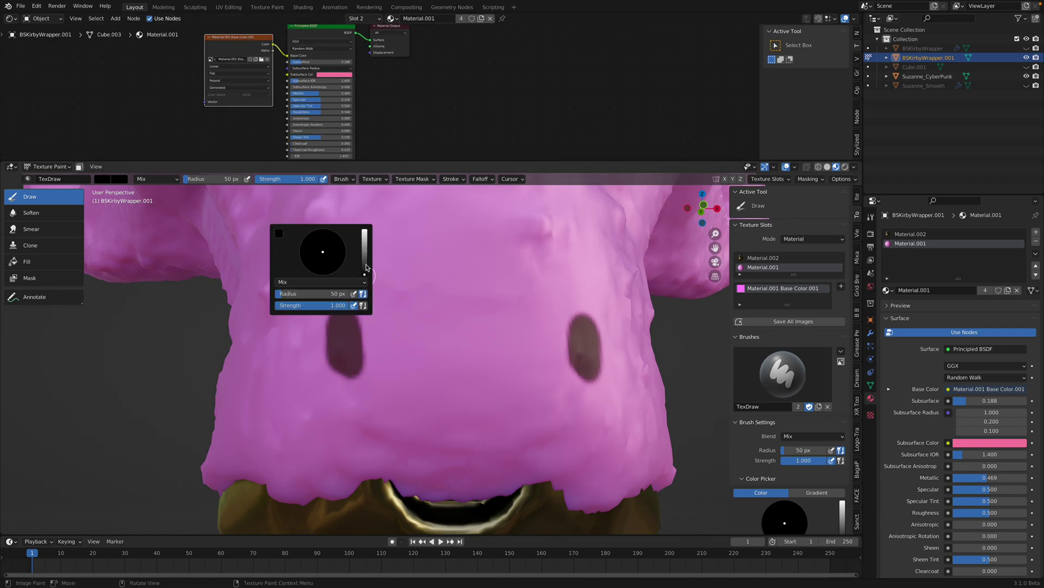
left_click_drag(369, 272, 369, 234)
scroll(415, 333, "up", 3)
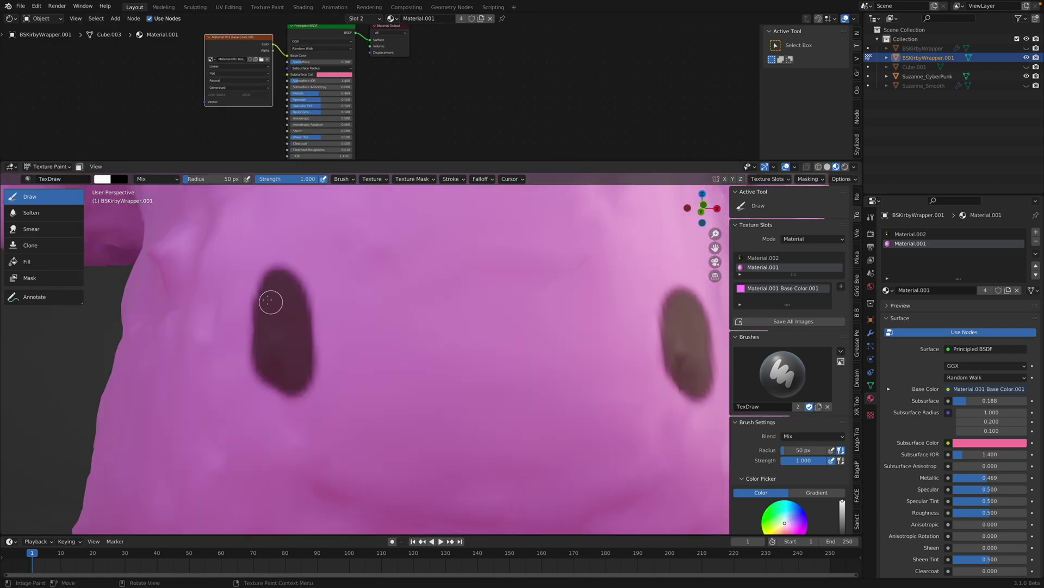
left_click_drag(271, 302, 272, 300)
scroll(535, 331, "down", 4)
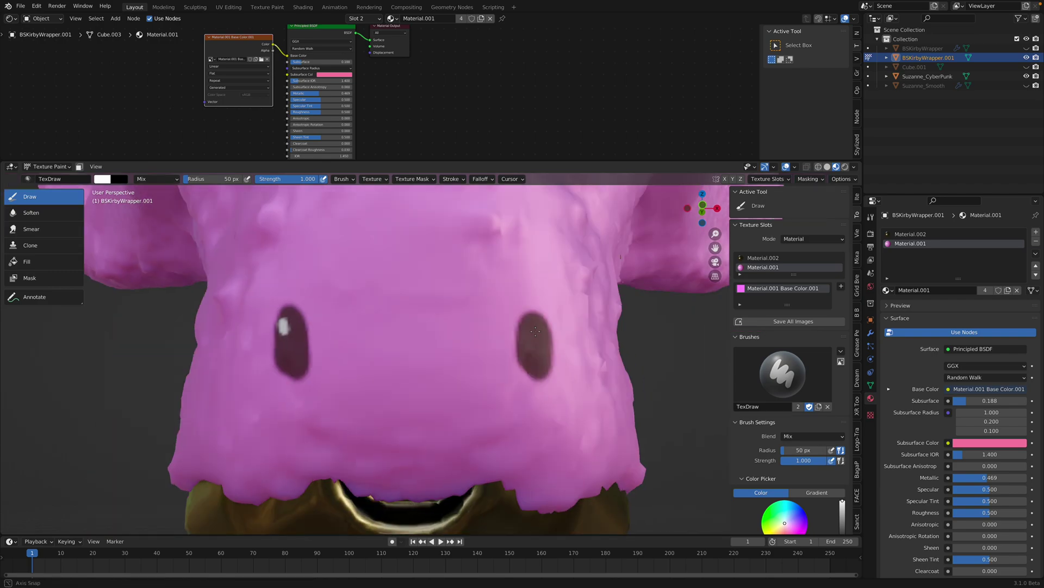
middle_click_drag(535, 331, 500, 330)
left_click_drag(464, 330, 461, 326)
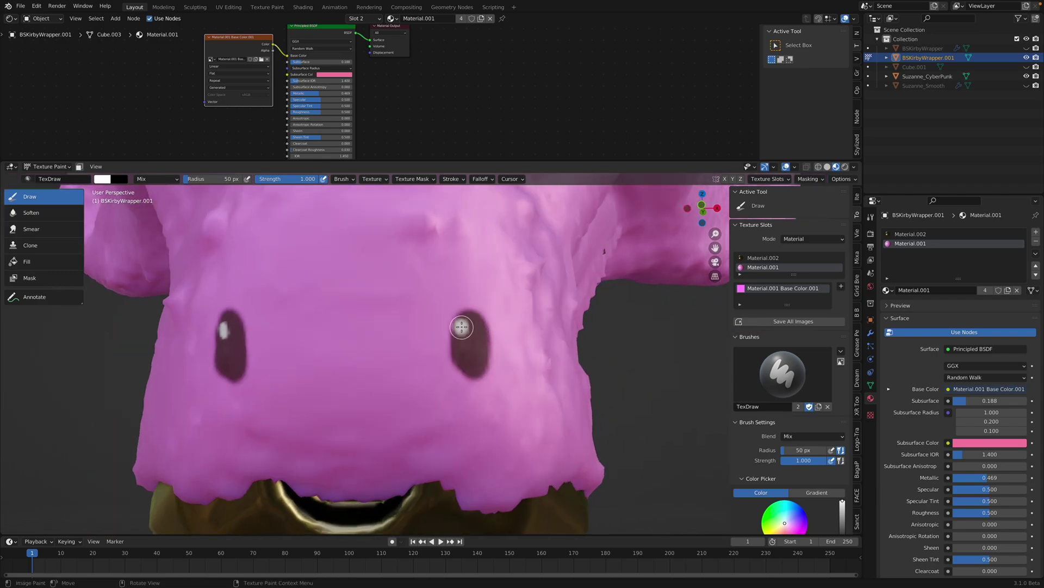
Step: Change the brush colour to cyan and paint a patch in the lower part of each eye
middle_click_drag(402, 343, 399, 338)
right_click(399, 338)
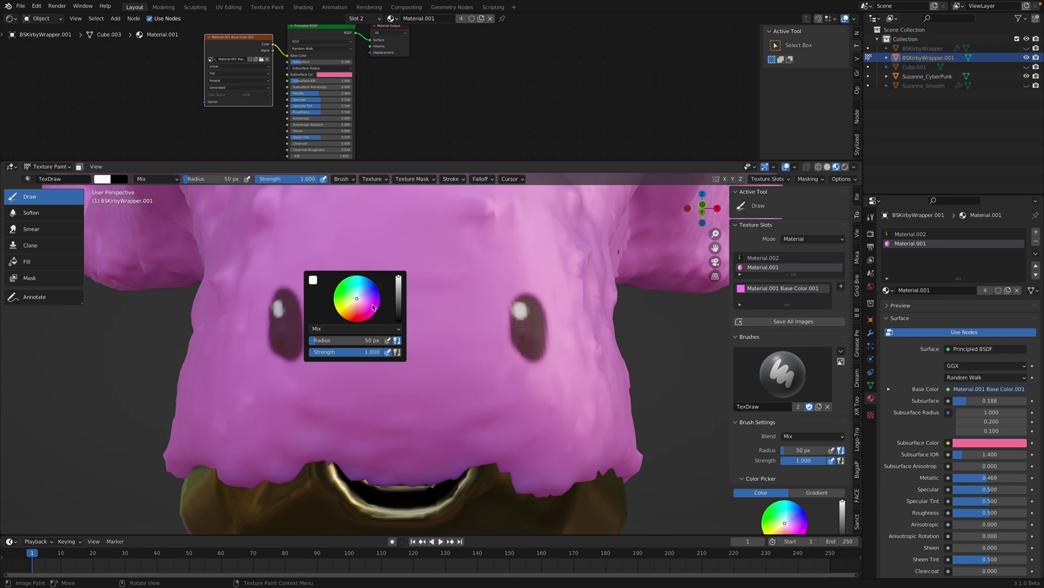
left_click(359, 294)
scroll(493, 325, "up", 3)
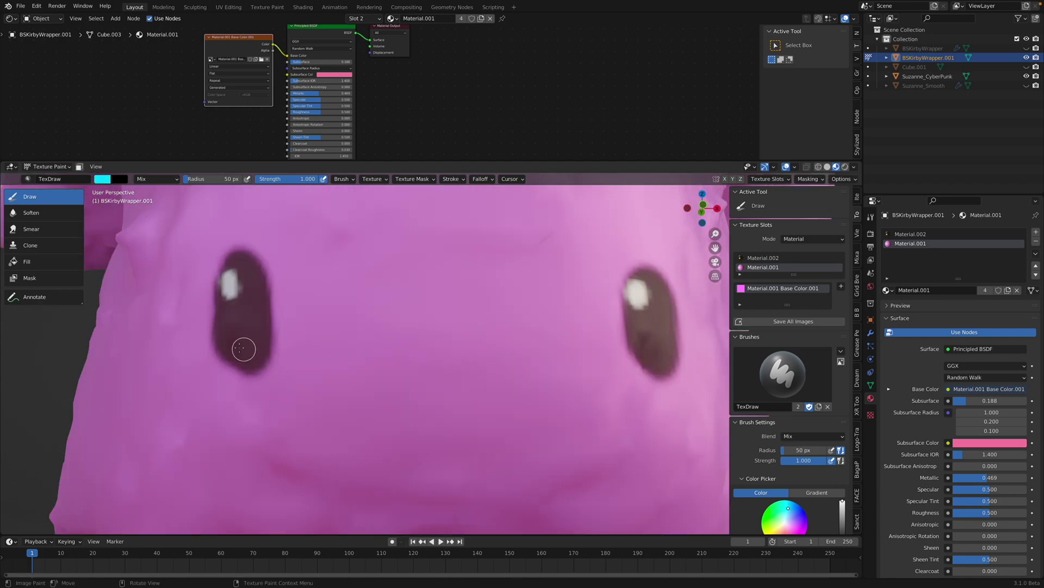
left_click_drag(243, 349, 237, 345)
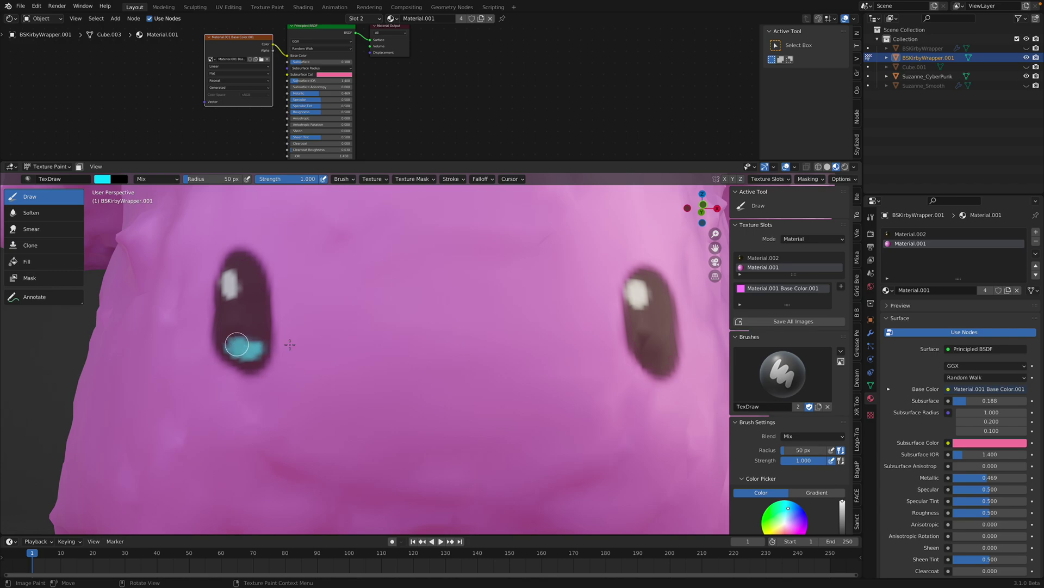
left_click_drag(648, 352, 659, 353)
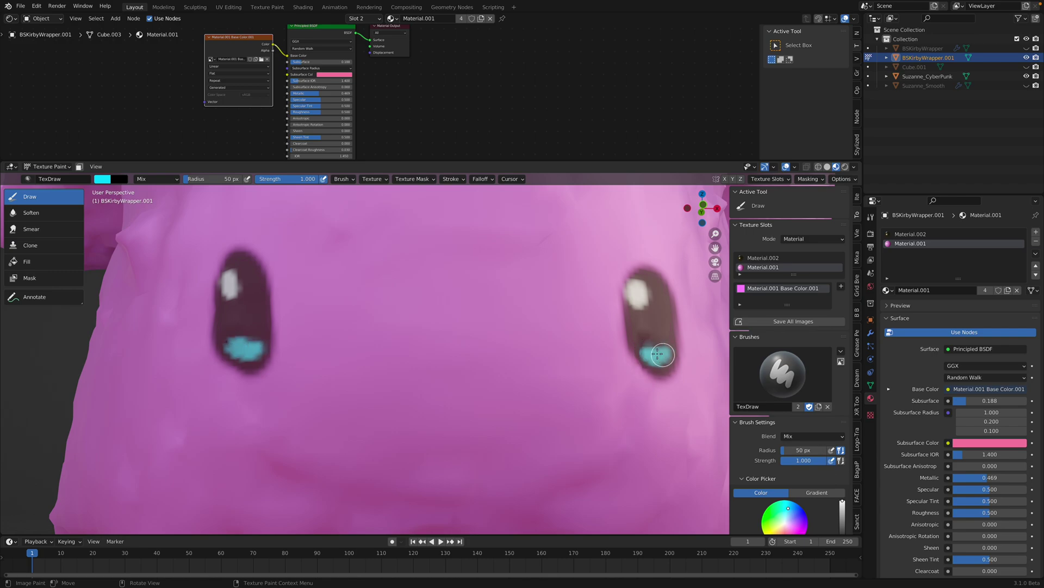
scroll(525, 378, "down", 4)
Step: Pick a magenta brush colour and paint a blush spot on each cheek beside the eyes
scroll(430, 350, "up", 2)
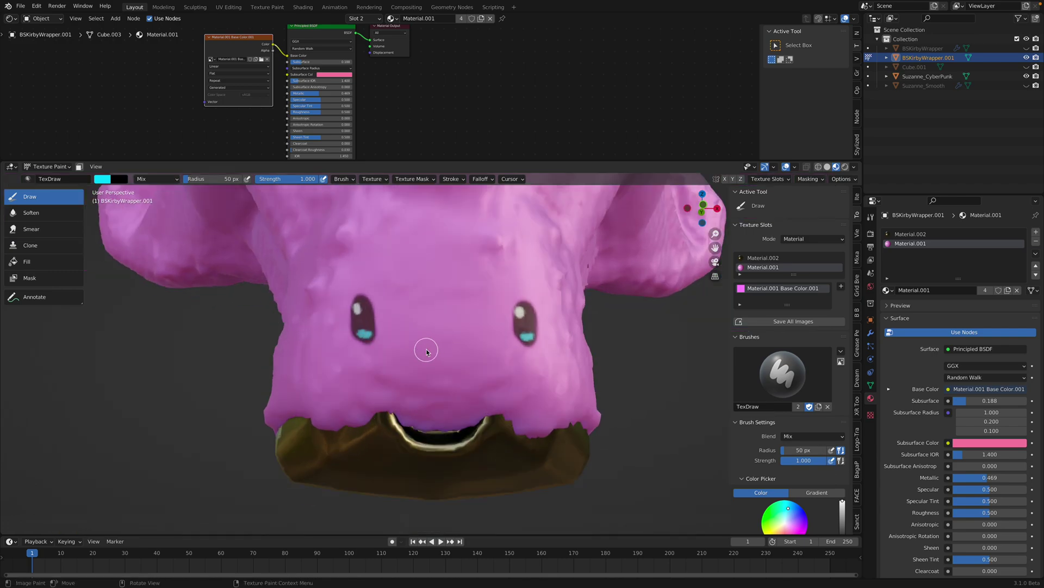
right_click(426, 351)
left_click_drag(363, 357, 342, 354)
middle_click_drag(343, 354, 409, 375)
left_click(409, 387)
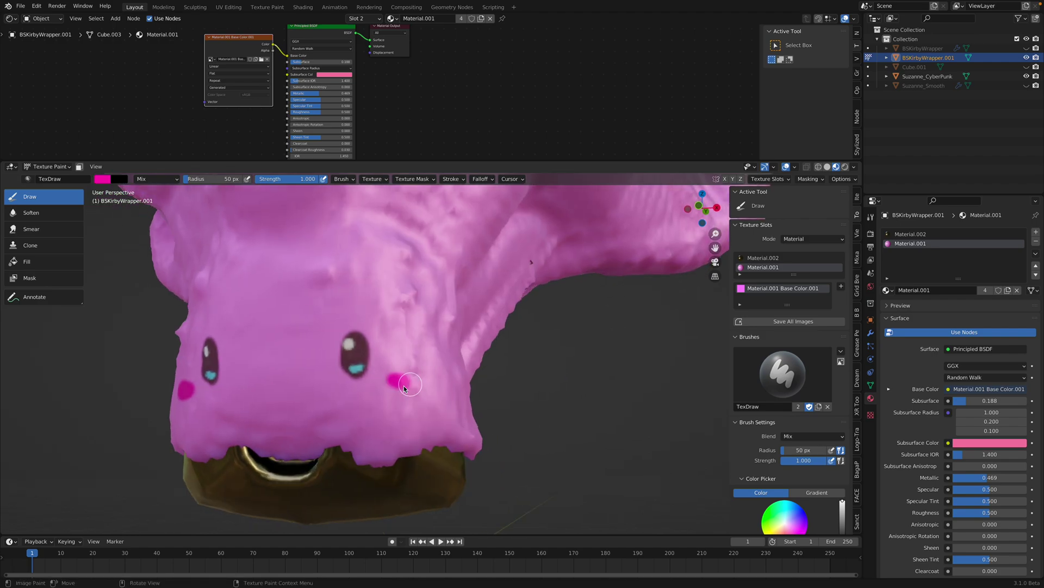
left_click_drag(405, 388, 401, 383)
scroll(423, 387, "down", 3)
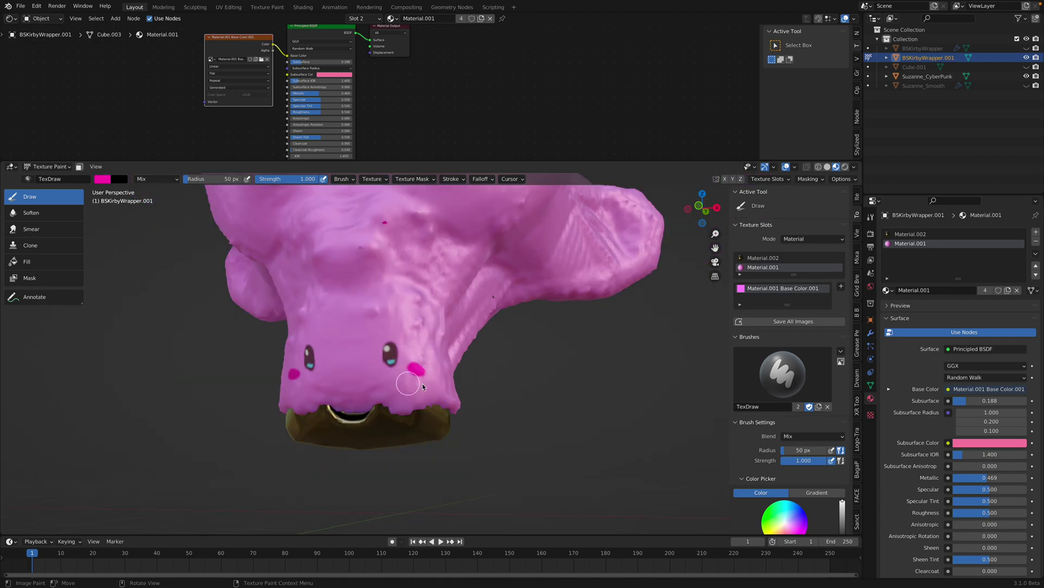
middle_click_drag(424, 387, 467, 383)
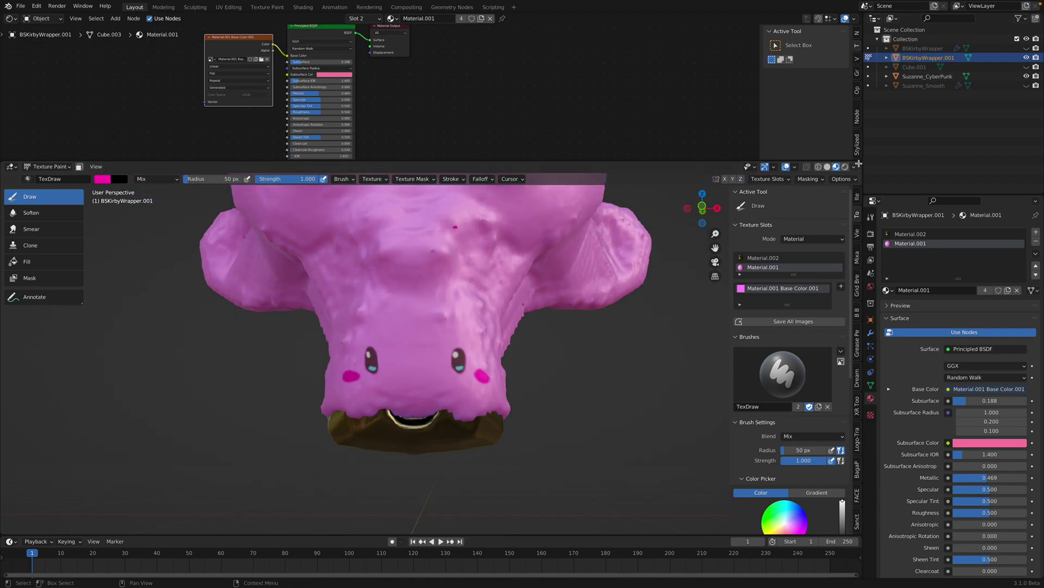
Step: Split the 3D viewport and display the Material.001 Base Color.001 image in an Image Editor beside it
left_click_drag(629, 151, 629, 153)
left_click(635, 166)
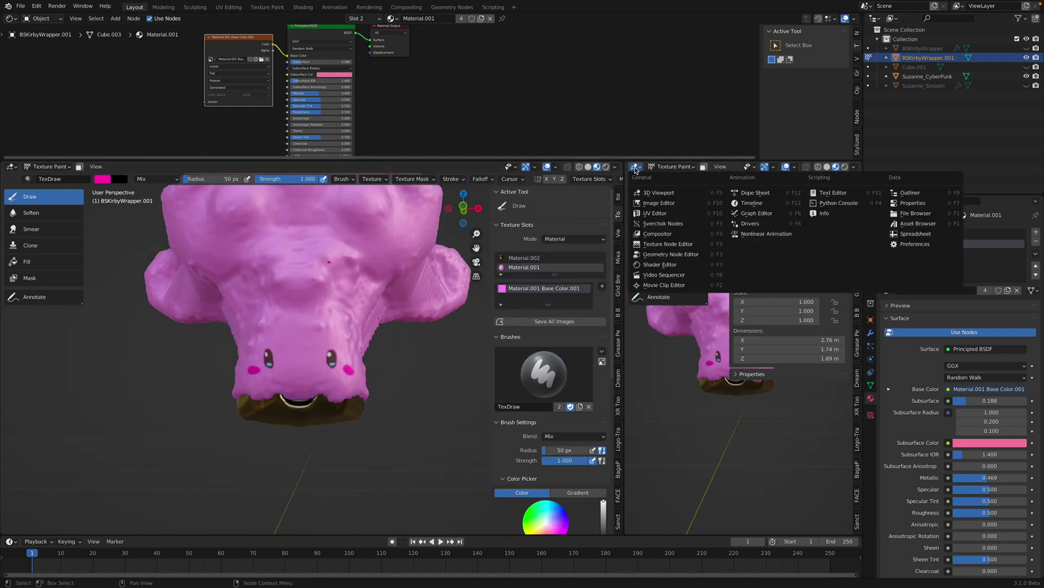
left_click(668, 204)
left_click(735, 166)
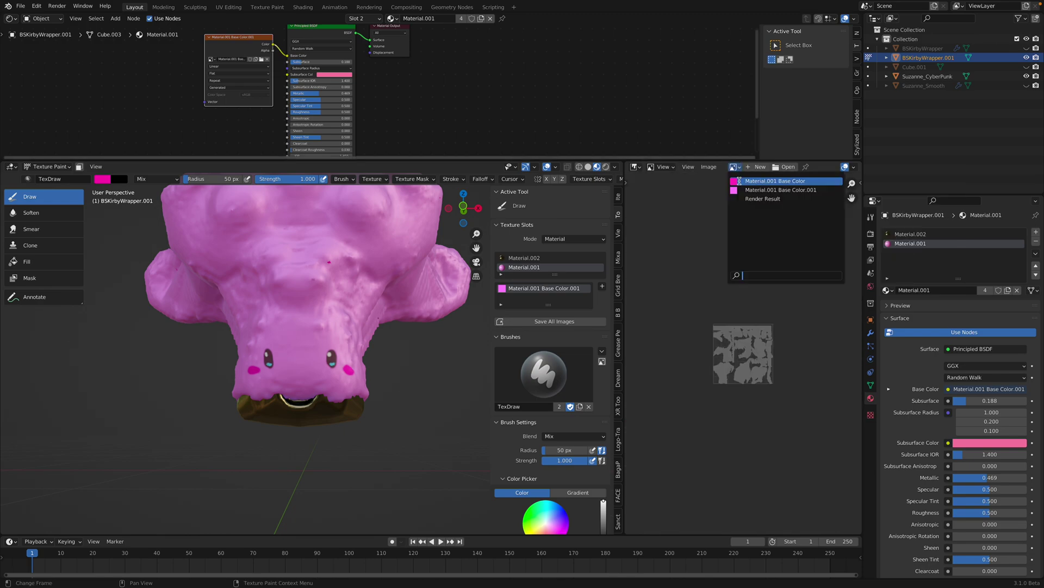
left_click(740, 190)
scroll(748, 282, "down", 2)
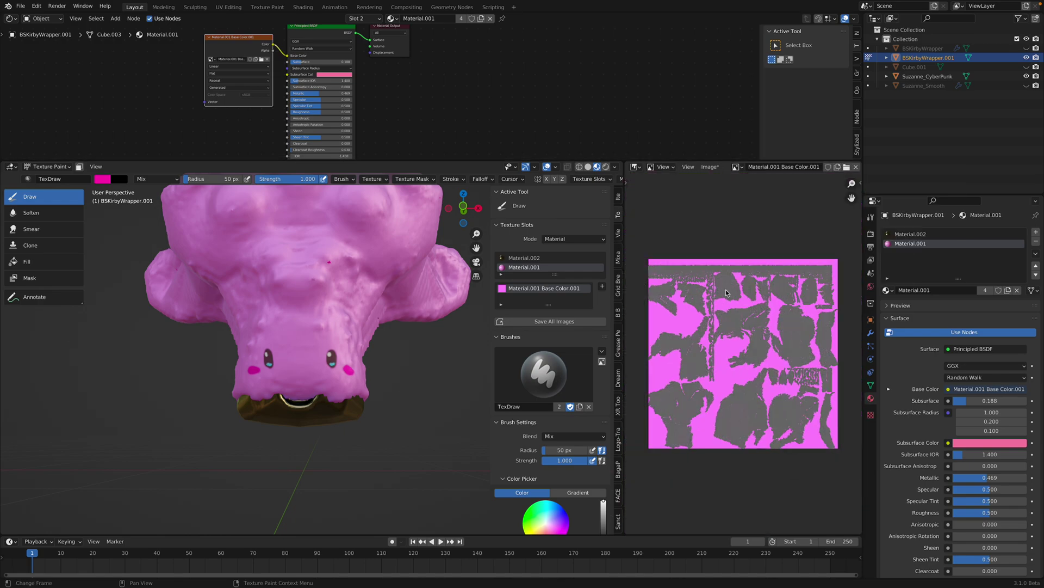
Step: Save the Material.001 Base Color.001 image to the Desktop as a PNG with KIRBY added before its file name
left_click(710, 166)
left_click(714, 253)
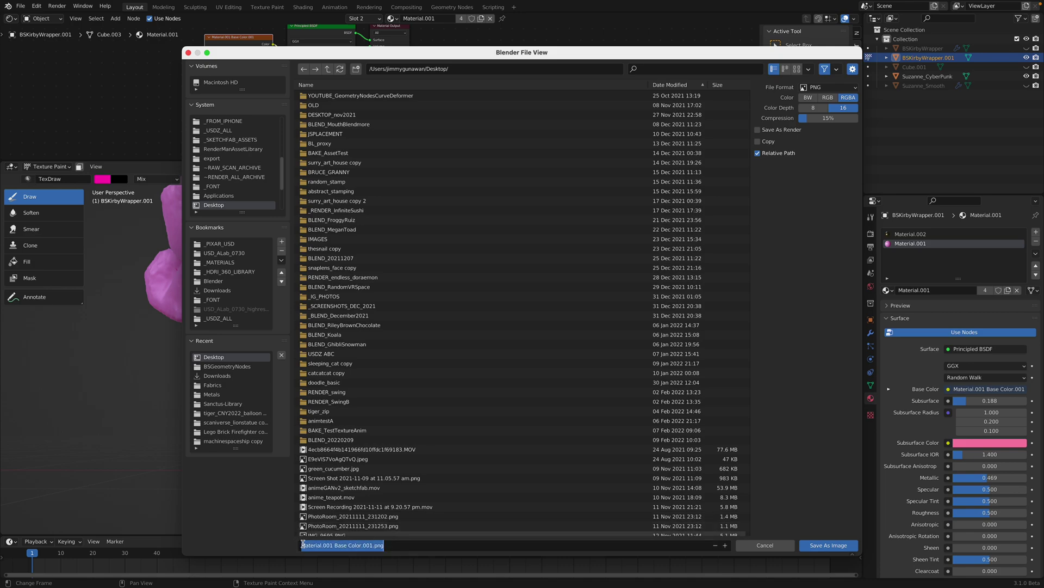
left_click(303, 545)
type("KIRBY_")
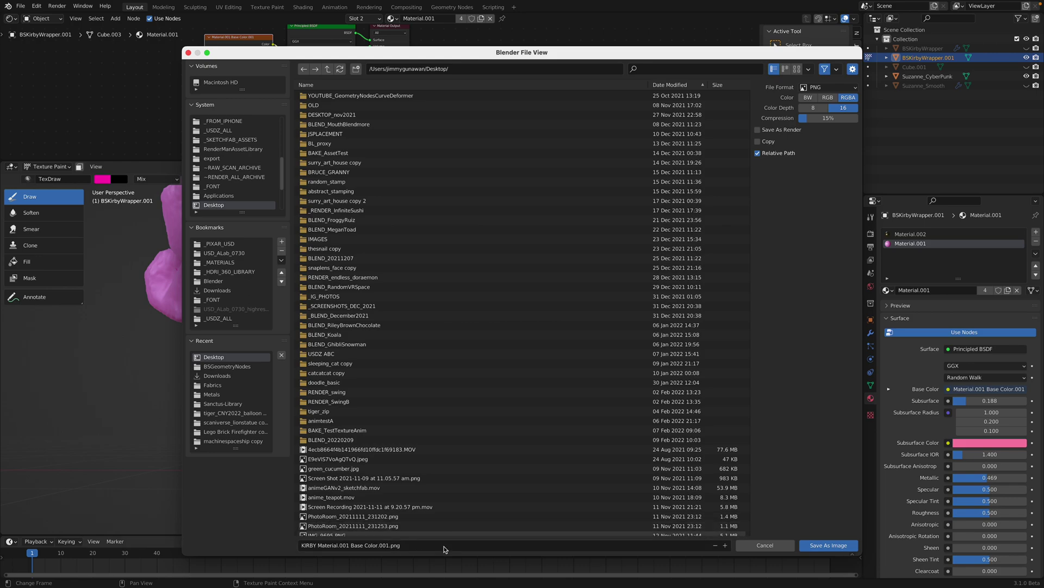
left_click(822, 546)
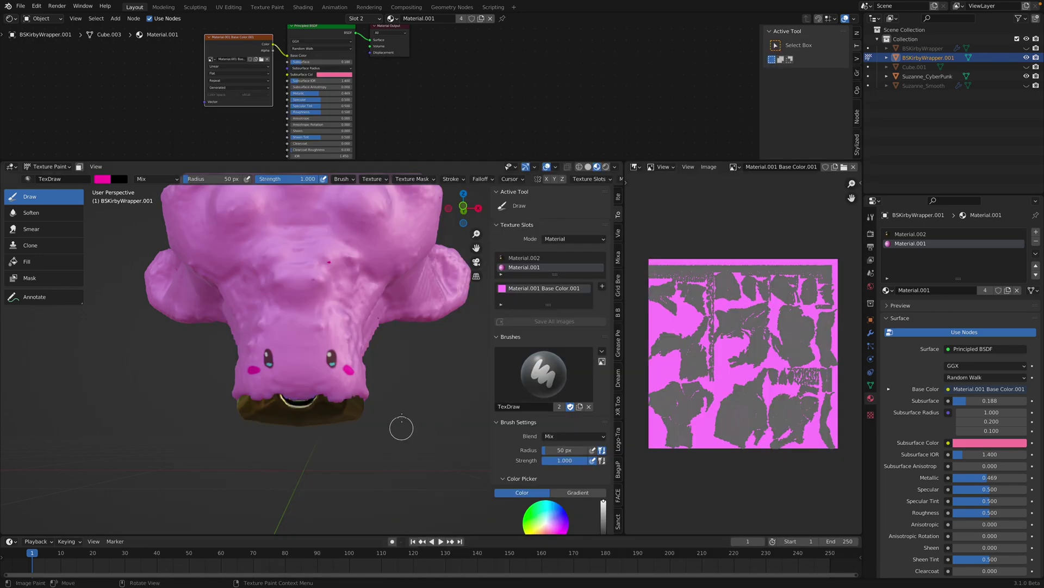
Step: Return the painted mesh to Object Mode, hide the 3D viewport's sidebar, reselect the mesh and save the Blender file
left_click(61, 172)
left_click(54, 176)
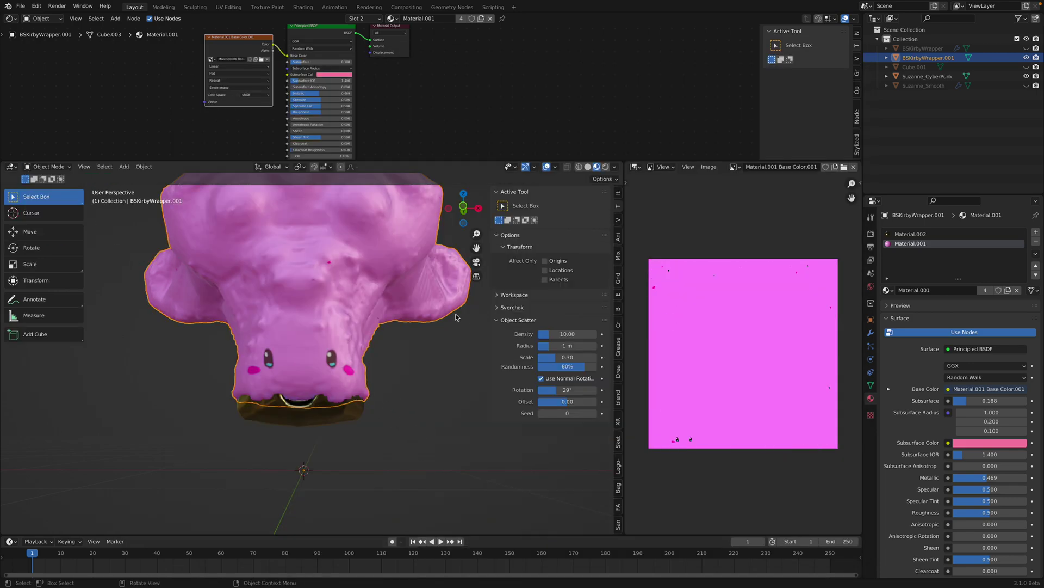
scroll(432, 364, "up", 1)
middle_click_drag(431, 365, 427, 375, "shift")
left_click(455, 354)
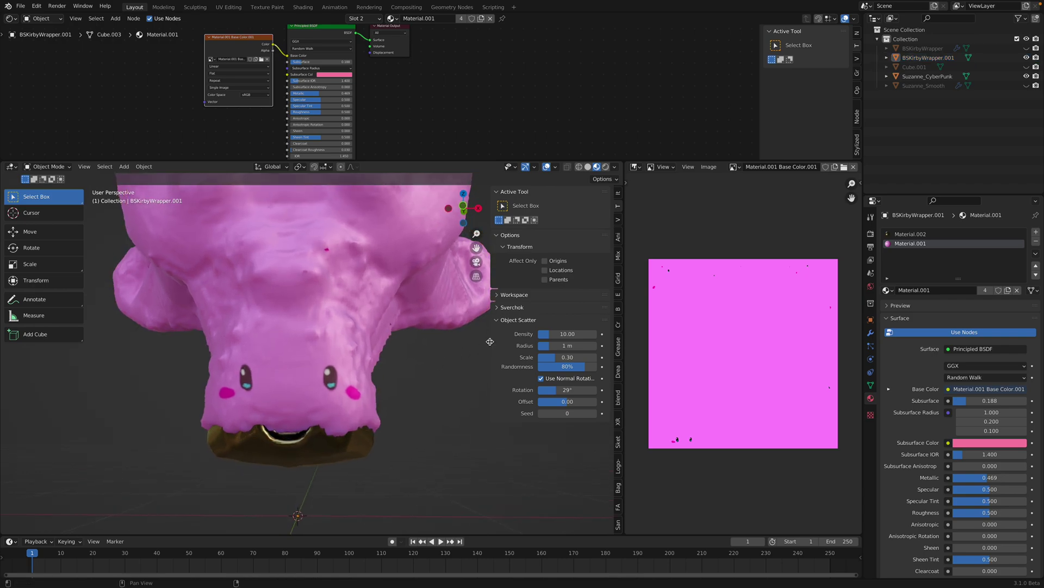
left_click_drag(489, 341, 635, 352)
middle_click_drag(455, 308, 497, 361, "shift")
left_click(479, 359)
key("ctrl+s")
Step: Add a Smooth modifier to BSKirbyWrapper.001 and raise its repeat count to 3
left_click(871, 333)
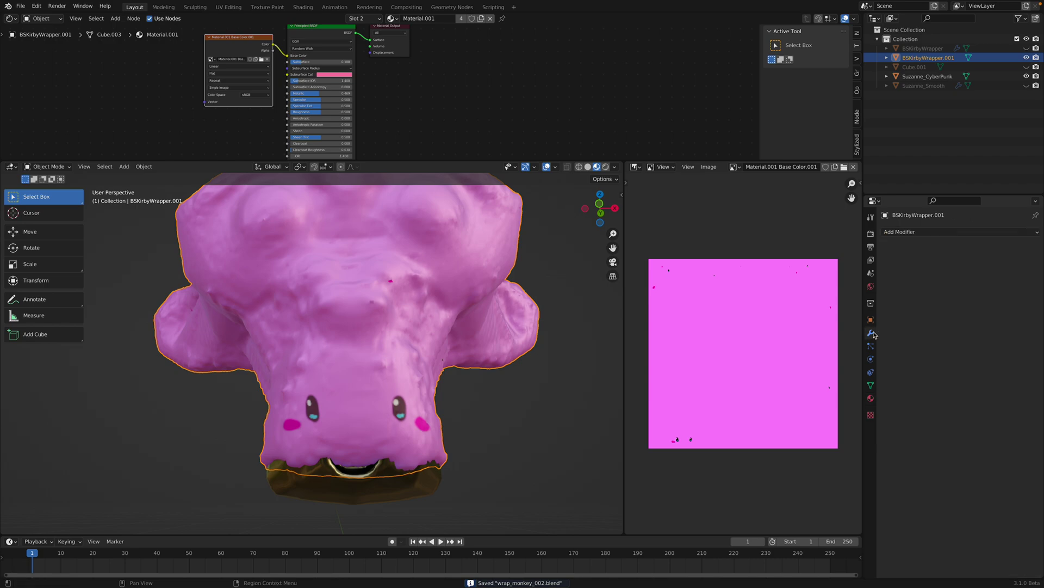
left_click(922, 232)
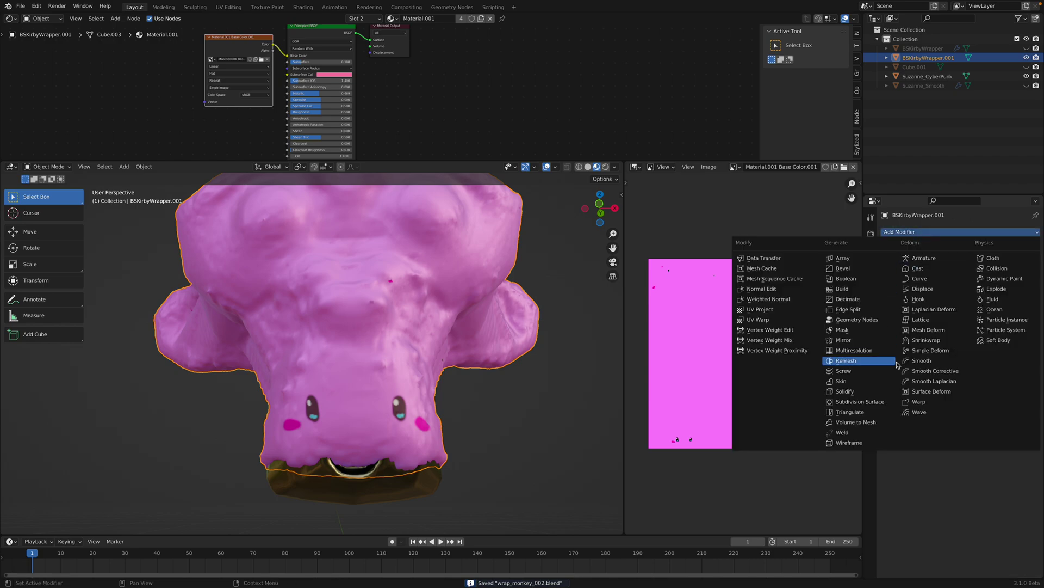
left_click(928, 366)
left_click(1025, 283)
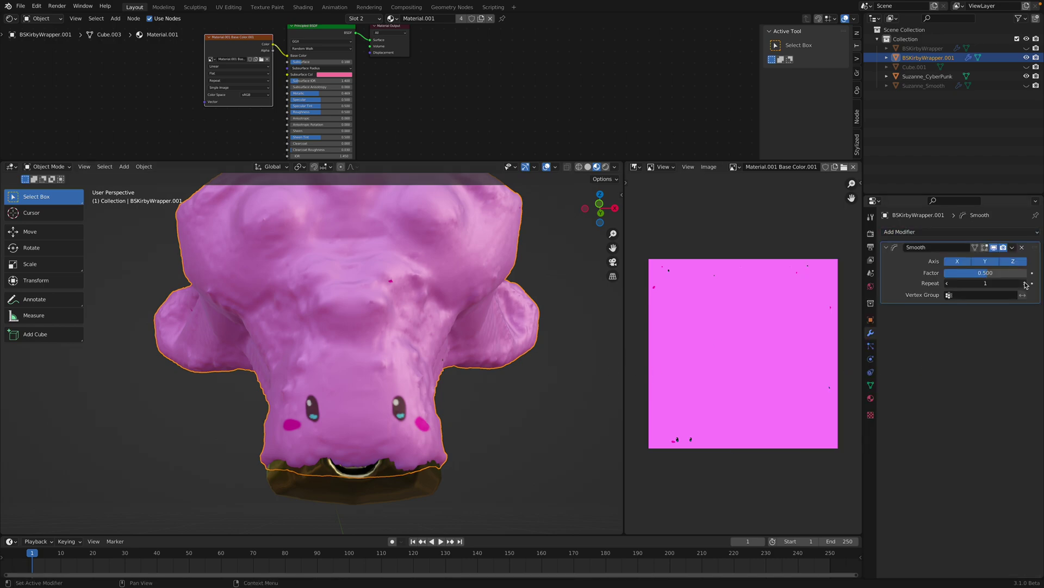
left_click(1025, 283)
Step: Set the Smooth modifier's factor to about 1.297 and its repeat count to 2, and save the file
mouse_move(1006, 272)
left_mouse_down()
mouse_move(1031, 272)
mouse_move(1006, 262)
left_mouse_up()
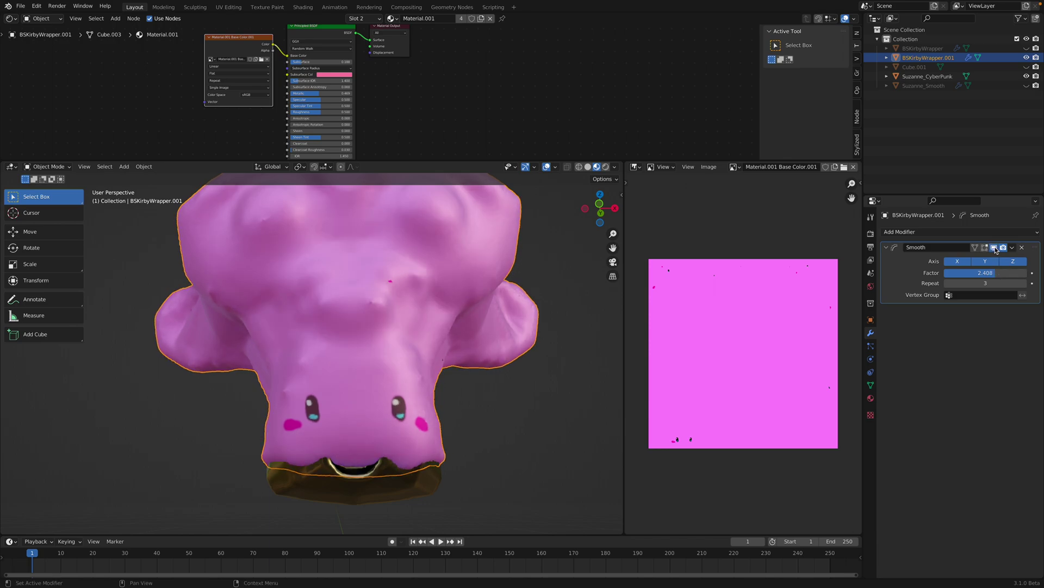
left_click_drag(996, 272, 950, 288)
middle_click_drag(443, 415, 512, 413)
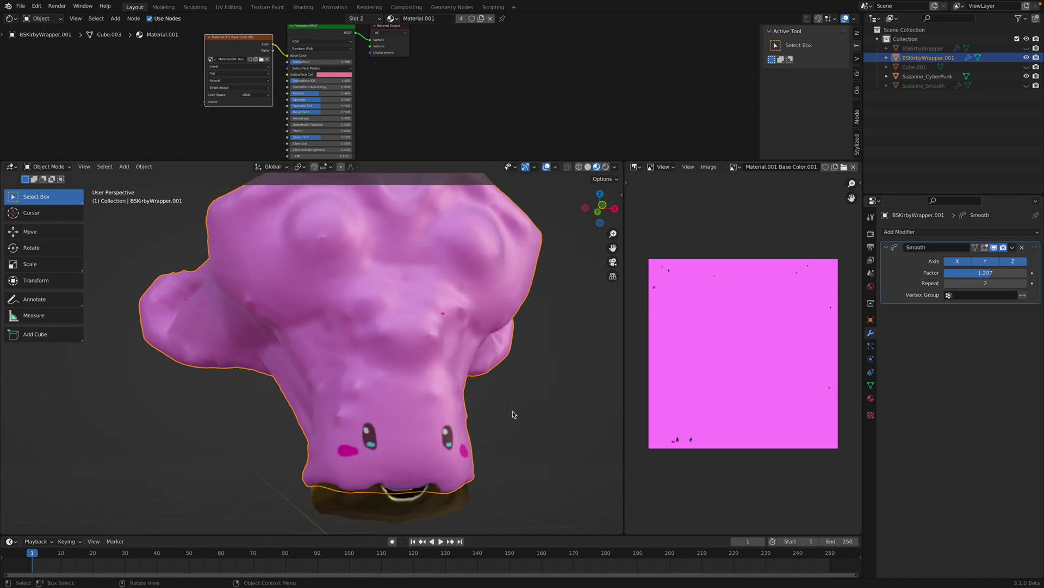
left_click(512, 413)
scroll(515, 415, "down", 4)
mouse_move(375, 390)
middle_mouse_down()
mouse_move(409, 403)
mouse_move(364, 367)
mouse_move(362, 378)
middle_mouse_up()
key("ctrl+s")
scroll(409, 402, "up", 2)
left_click(440, 244)
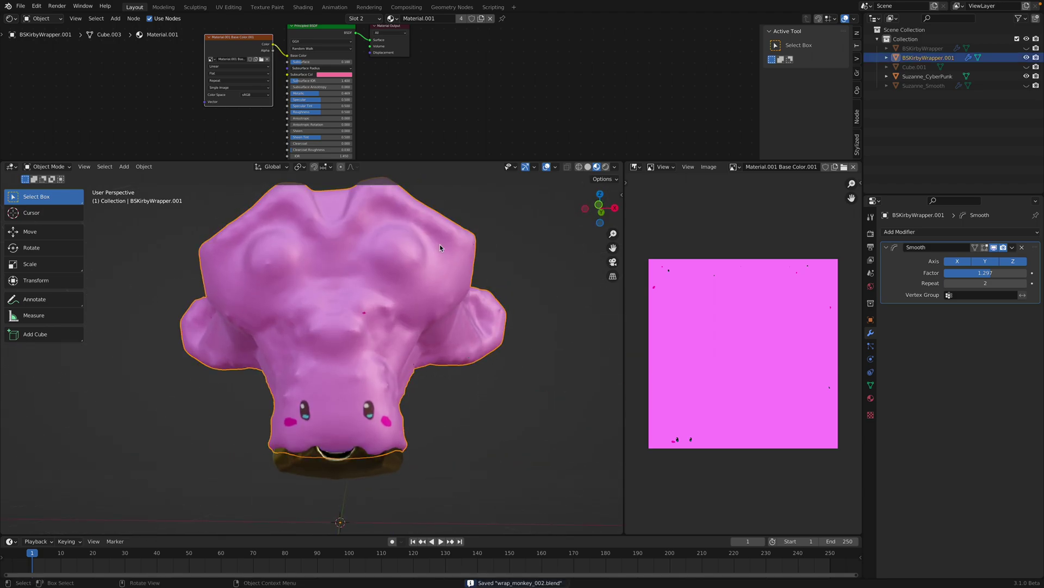
Step: Lower the Principled BSDF's Subsurface to about 0.144 and move the image texture node farther away from the shader node
scroll(354, 93, "up", 3)
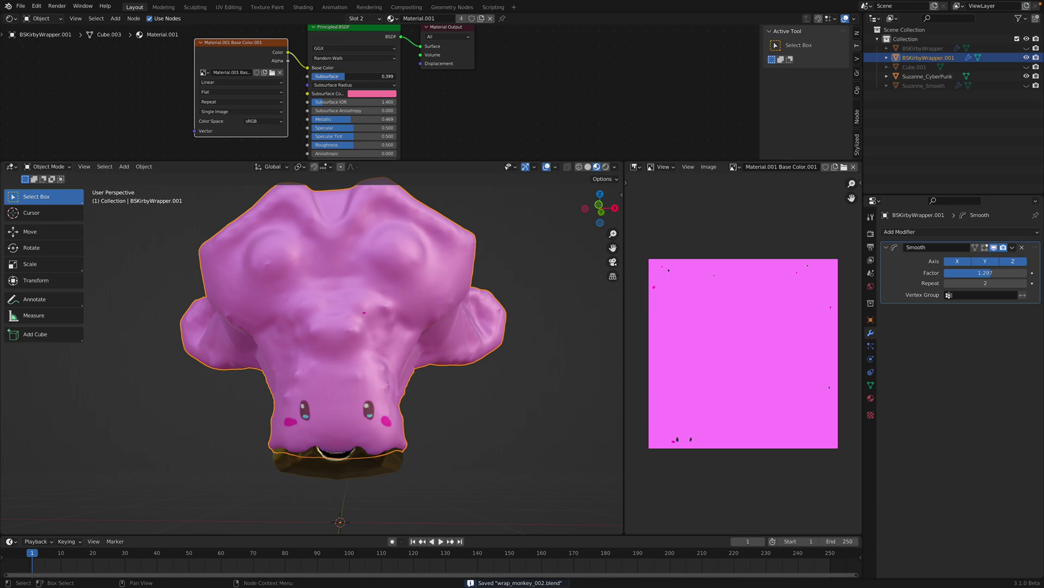
mouse_move(345, 76)
left_mouse_down()
mouse_move(395, 77)
mouse_move(330, 76)
mouse_move(340, 76)
left_mouse_up()
left_click_drag(268, 48, 234, 73)
middle_click_drag(235, 73, 238, 69)
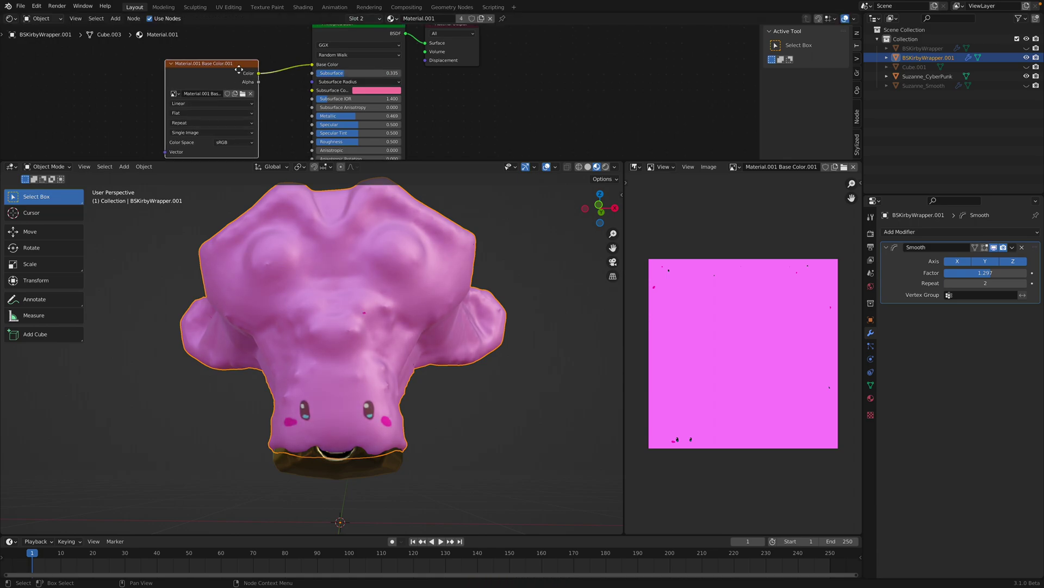
scroll(238, 70, "up", 1)
mouse_move(361, 56)
left_mouse_down()
mouse_move(323, 56)
mouse_move(344, 56)
left_mouse_up()
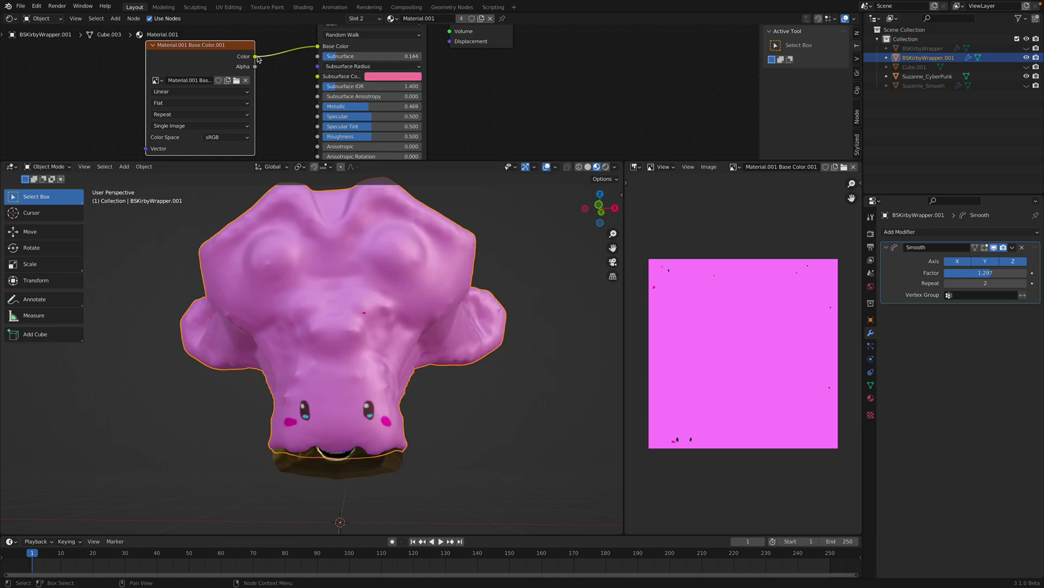
left_click_drag(258, 59, 321, 68)
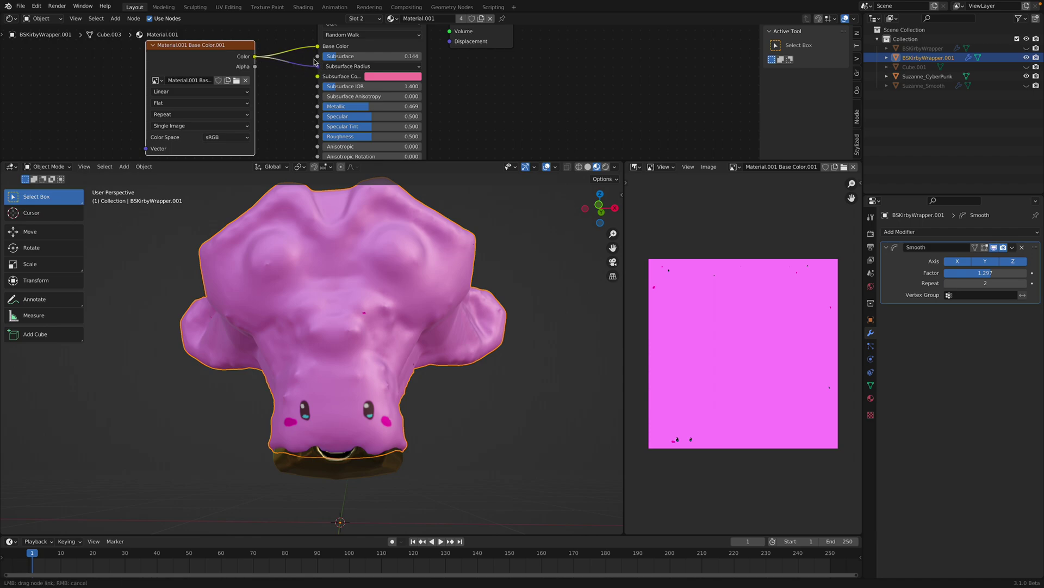
left_click_drag(290, 74, 289, 74)
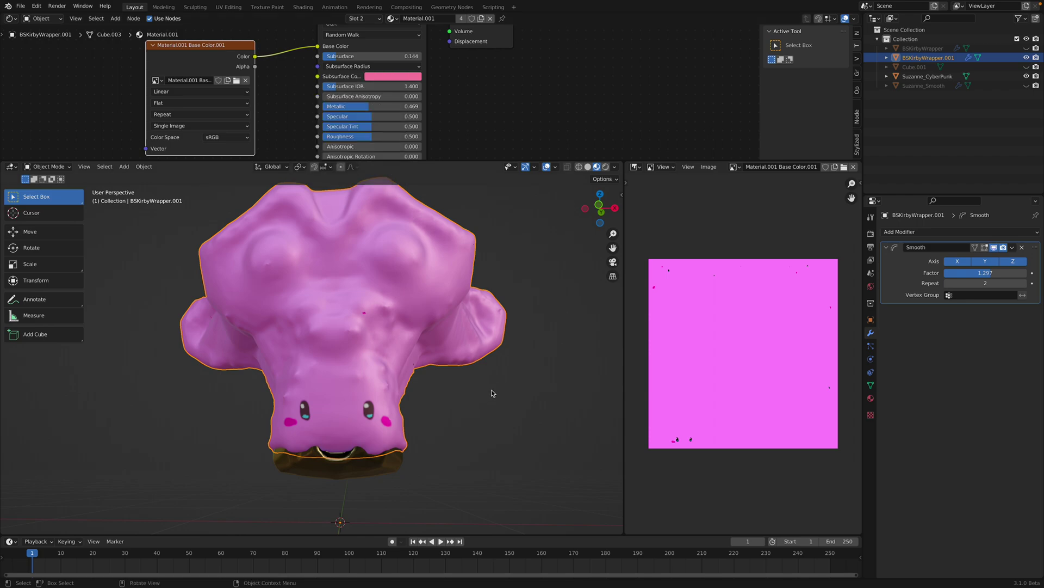
Step: Set the skin shader's Subsurface to 0.168, Metallic to 0.282 and Roughness to 0.336, and save the file
scroll(502, 368, "up", 4)
scroll(501, 380, "down", 3)
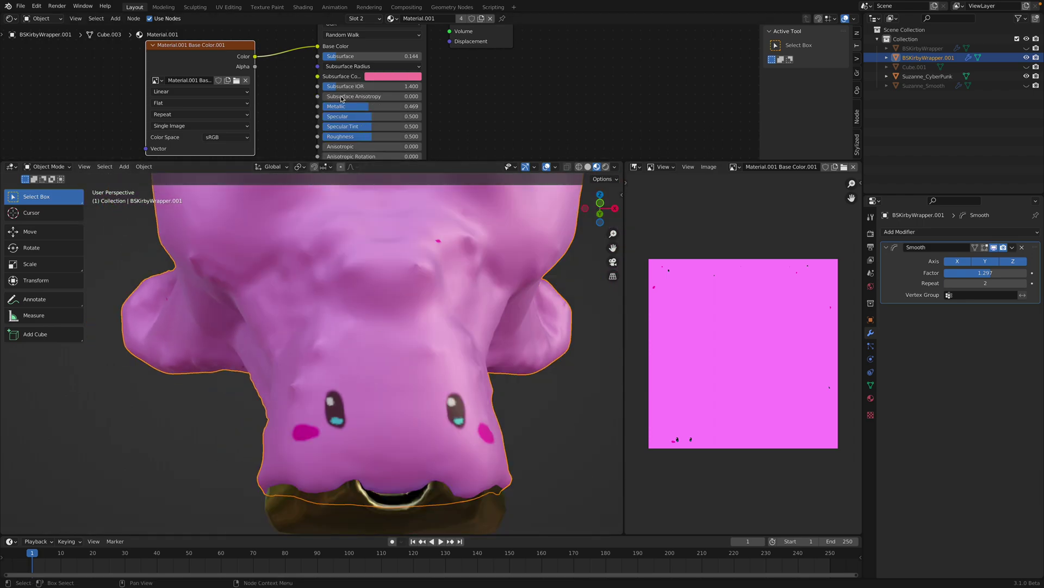
left_click_drag(347, 57, 322, 58)
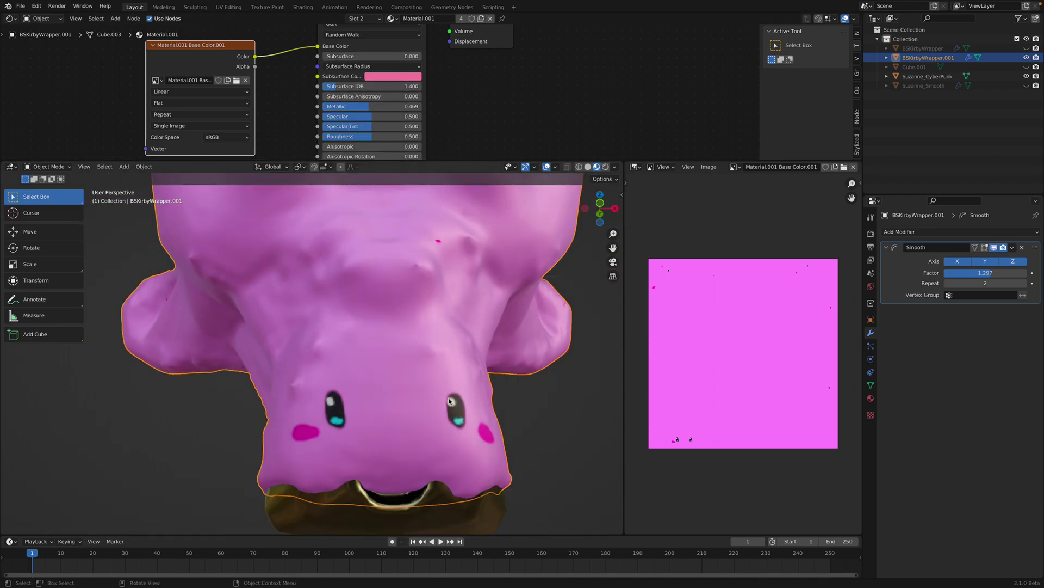
left_click_drag(333, 56, 350, 56)
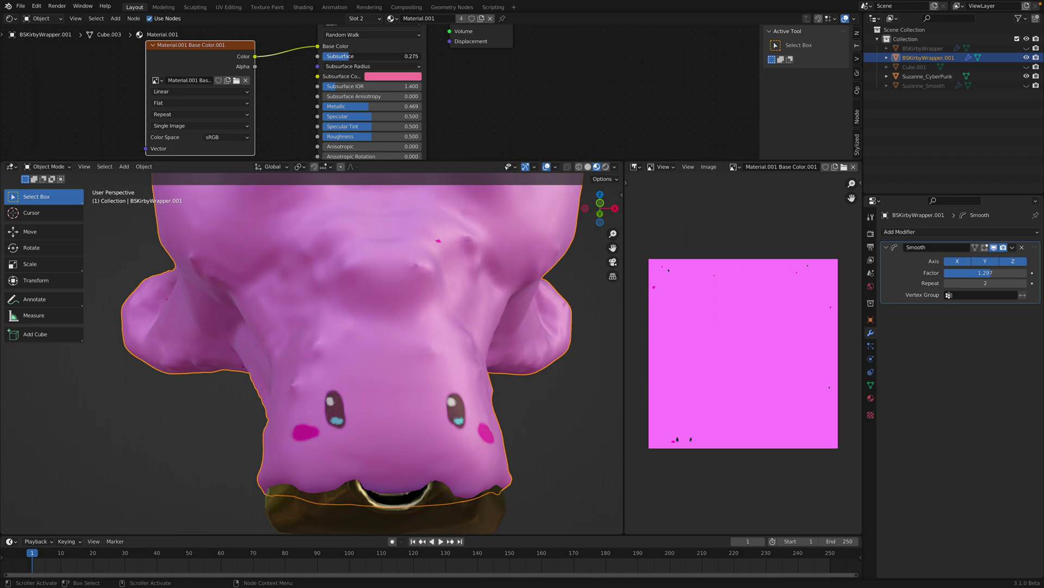
left_click_drag(368, 106, 340, 136)
scroll(377, 211, "down", 6)
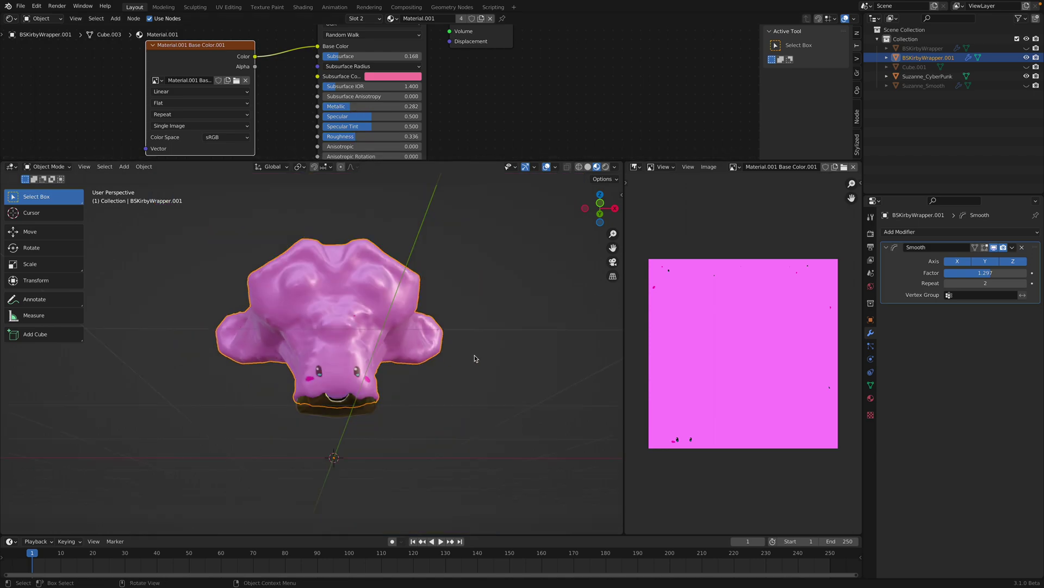
left_click(474, 355)
middle_click_drag(474, 355, 547, 213)
key("ctrl+s")
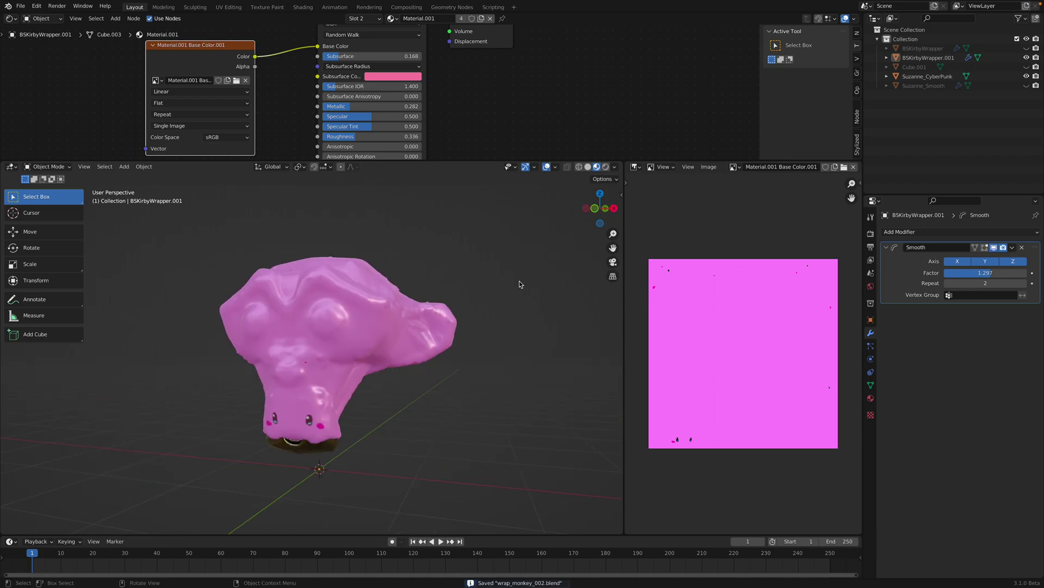
Step: Toggle Eevee's Ambient Occlusion off and on to compare its effect on the model, leaving it enabled
middle_click_drag(519, 284, 626, 261)
left_click(870, 234)
left_click(893, 297)
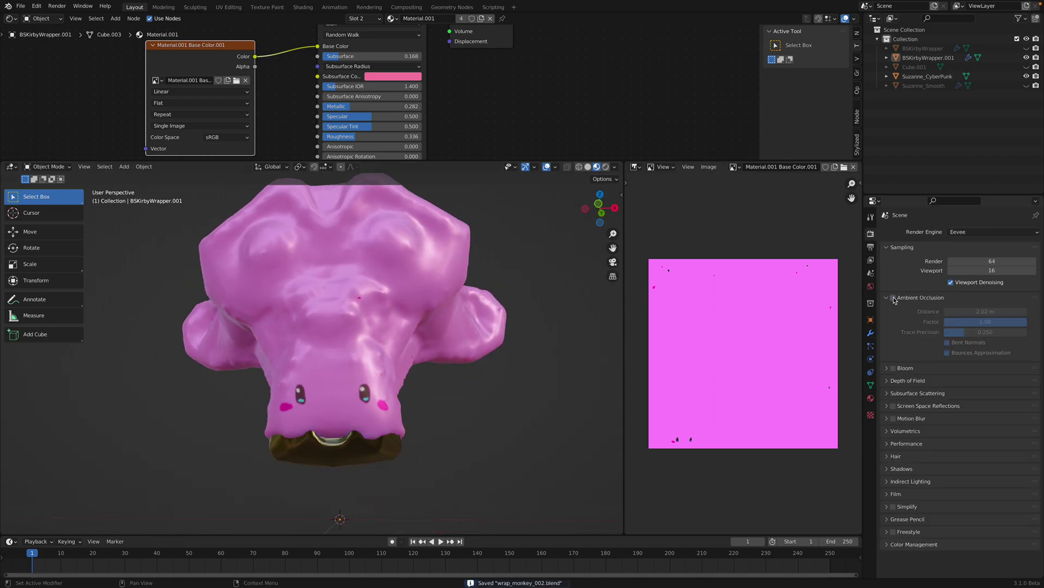
left_click(893, 298)
left_click(893, 297)
left_click(893, 297)
left_click(893, 298)
left_click(893, 297)
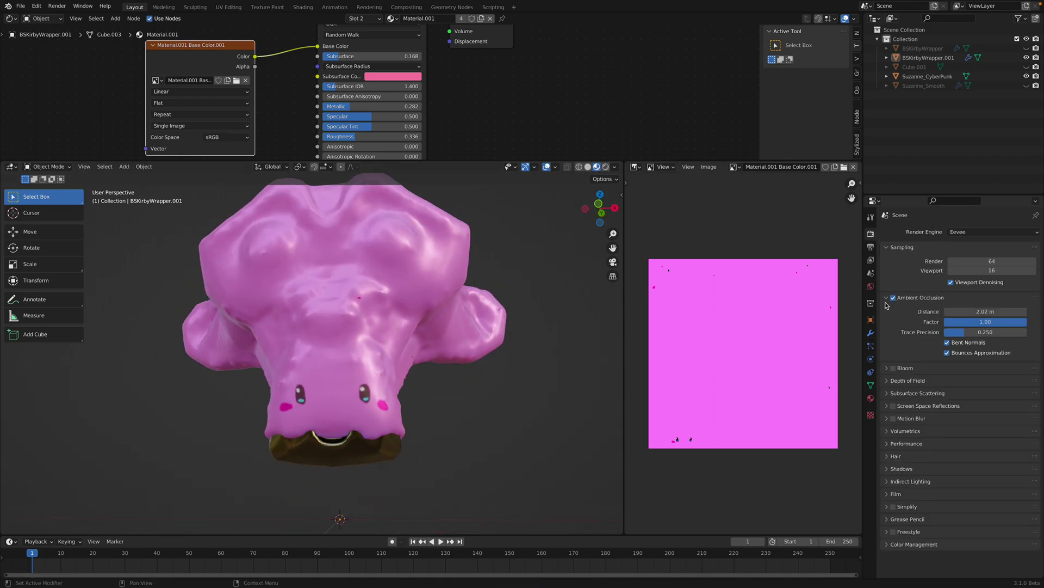
Step: Set the Ambient Occlusion distance to 0.18 m and save the file
mouse_move(985, 311)
left_mouse_down()
mouse_move(967, 311)
mouse_move(989, 311)
mouse_move(966, 311)
mouse_move(977, 311)
left_mouse_up()
scroll(473, 387, "down", 2)
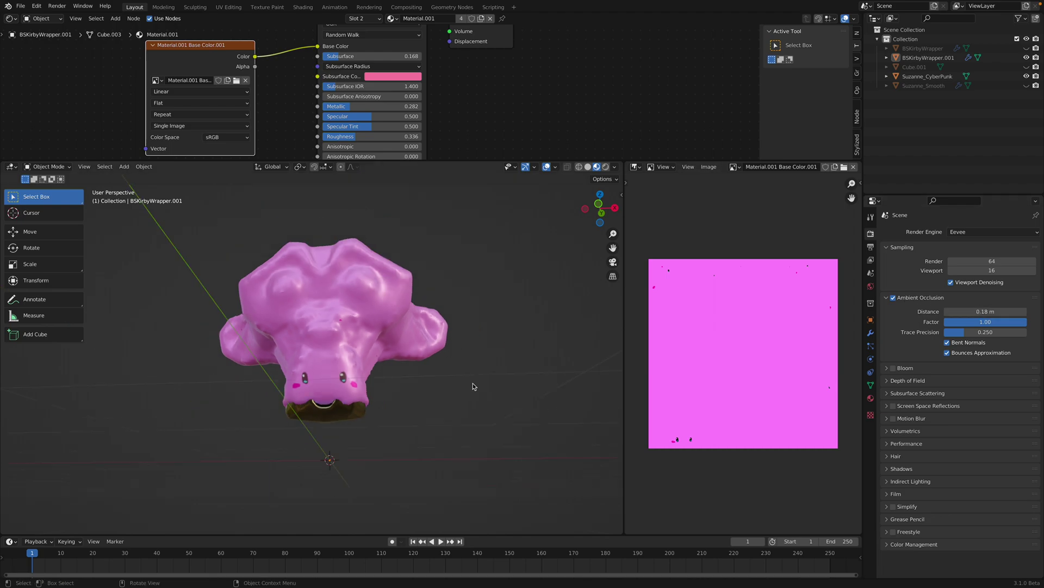
middle_click_drag(473, 386, 443, 373)
key("ctrl+s")
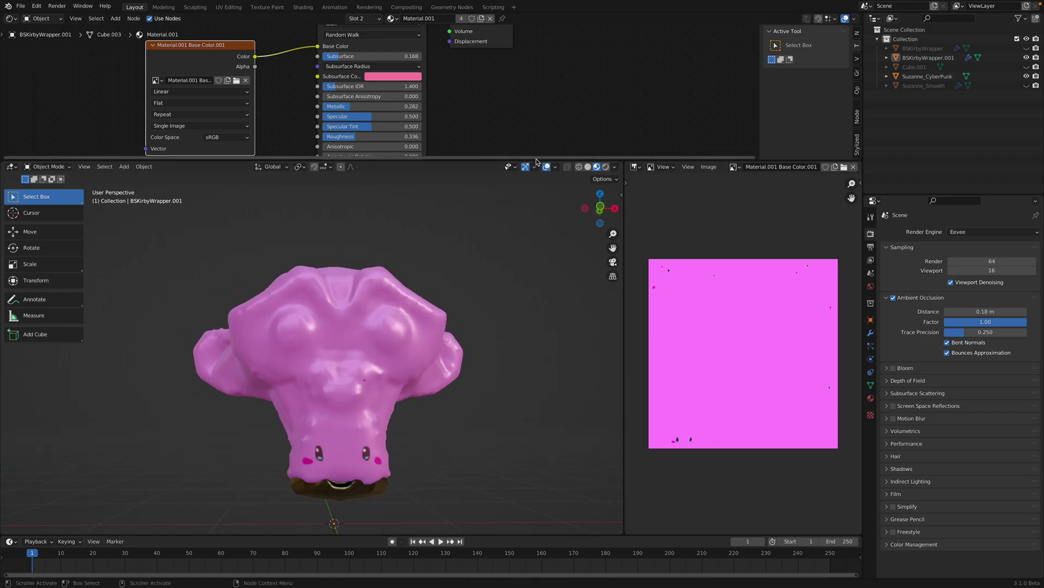
Step: Make the node editor area slightly taller, view the finished Kirby-skinned head from several angles and save the file
left_click_drag(544, 162, 545, 172)
middle_click_drag(544, 305, 422, 322)
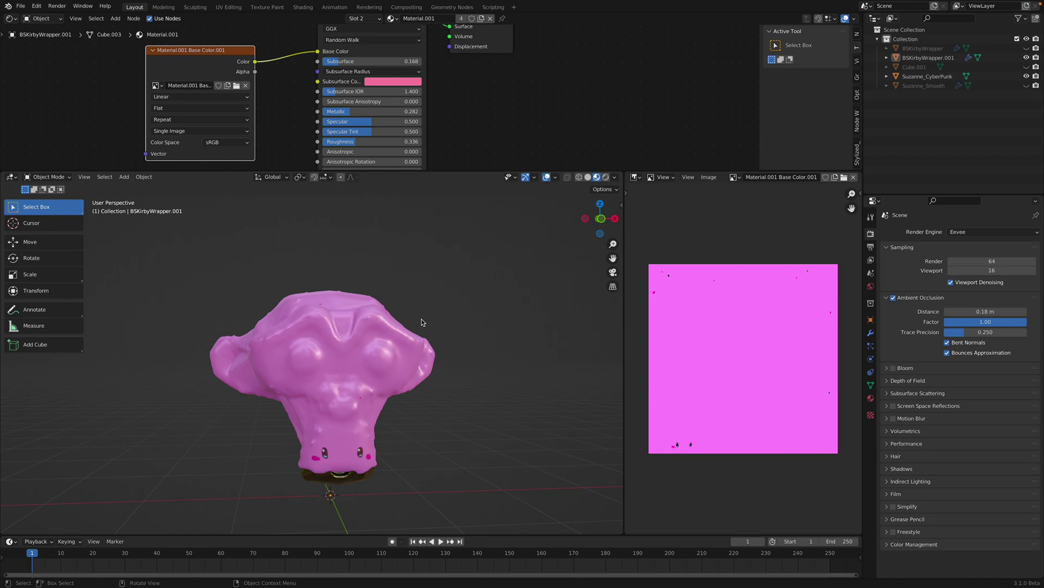
middle_click_drag(465, 313, 410, 307)
key("ctrl+s")
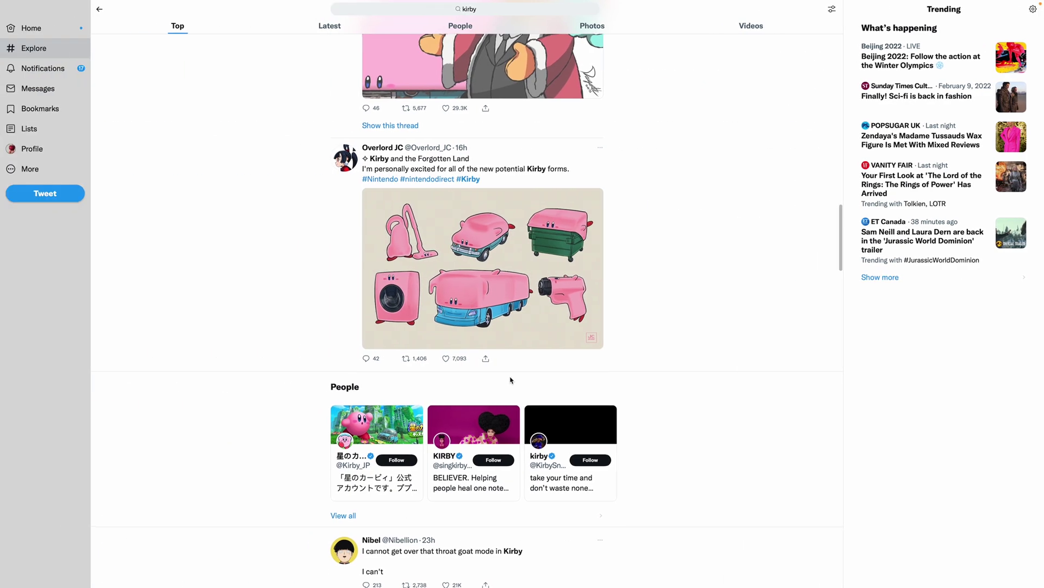
Step: Switch to the browser's Twitter search for kirby and look through the Kirby transformation artwork
scroll(514, 369, "up", 2)
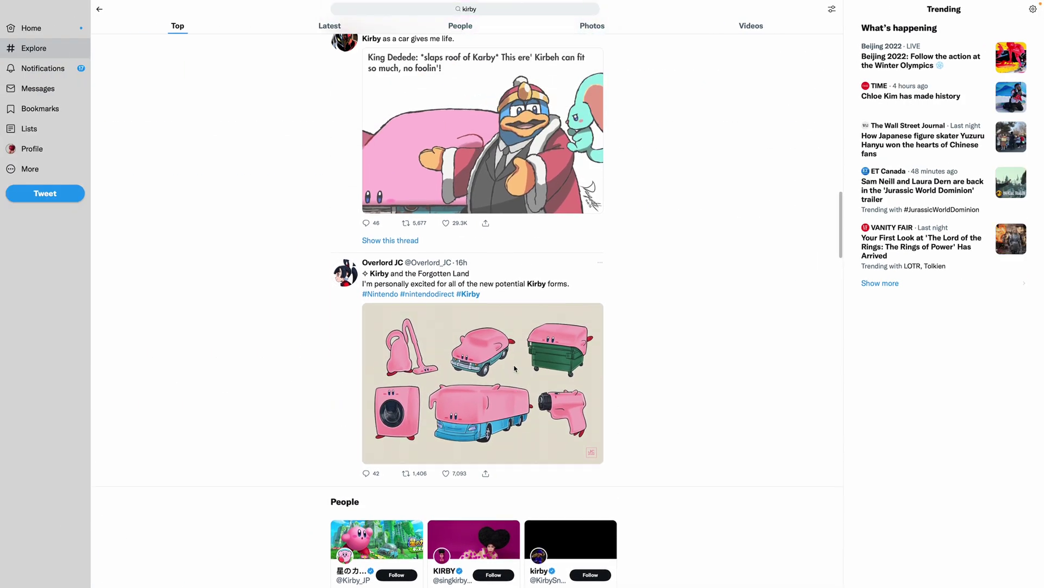